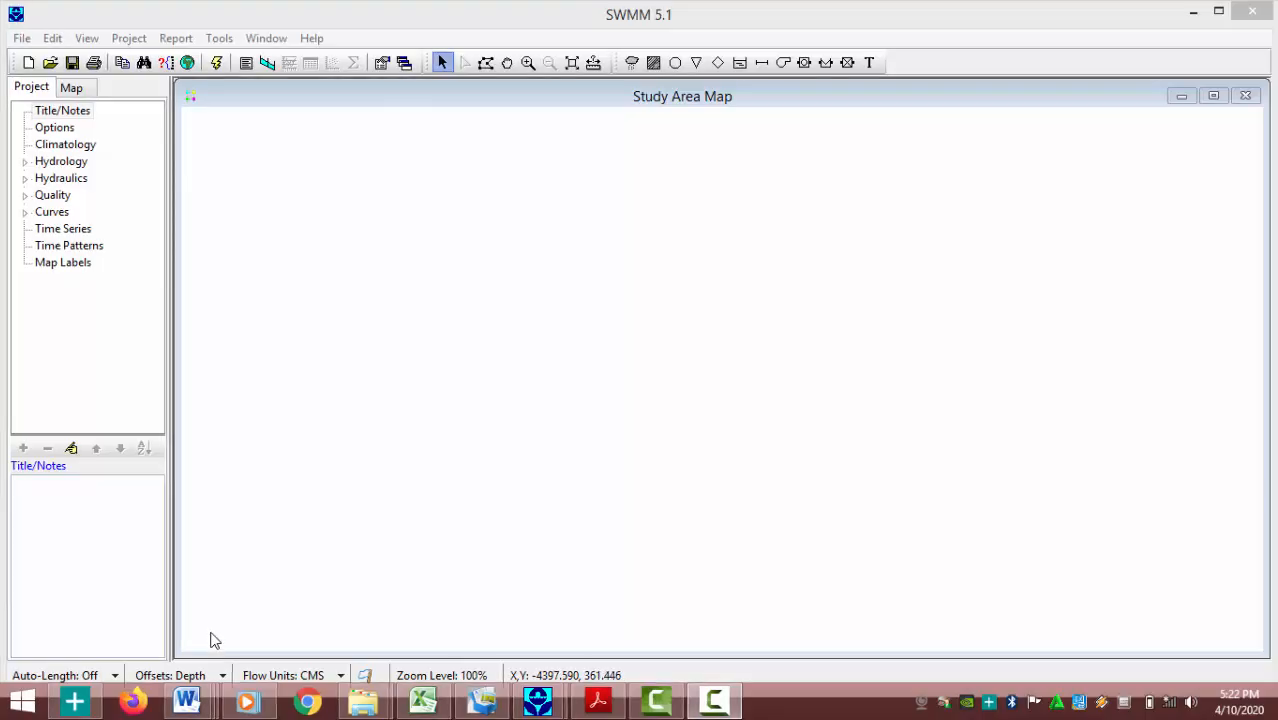
Switch to the SOAL document in Word and make the phrase "luas 4561 m²" bold
mouse_move(201, 702)
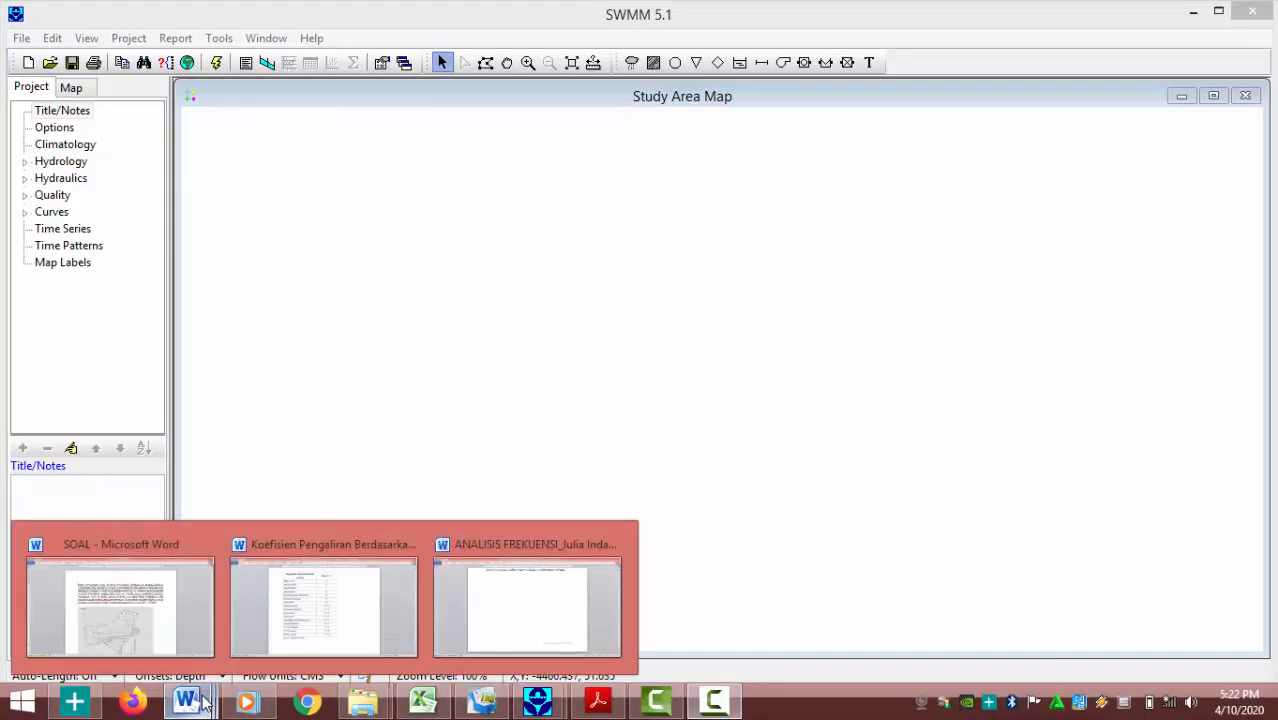
left_click(131, 573)
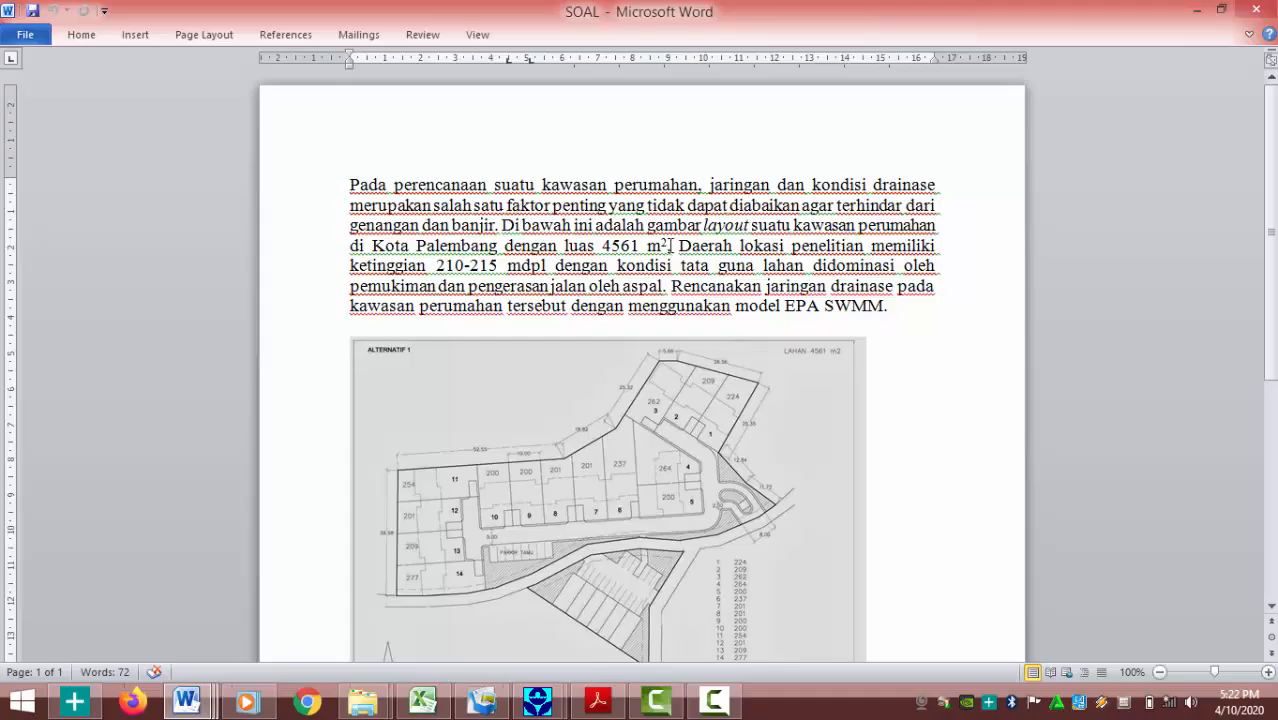
left_click_drag(676, 245, 564, 245)
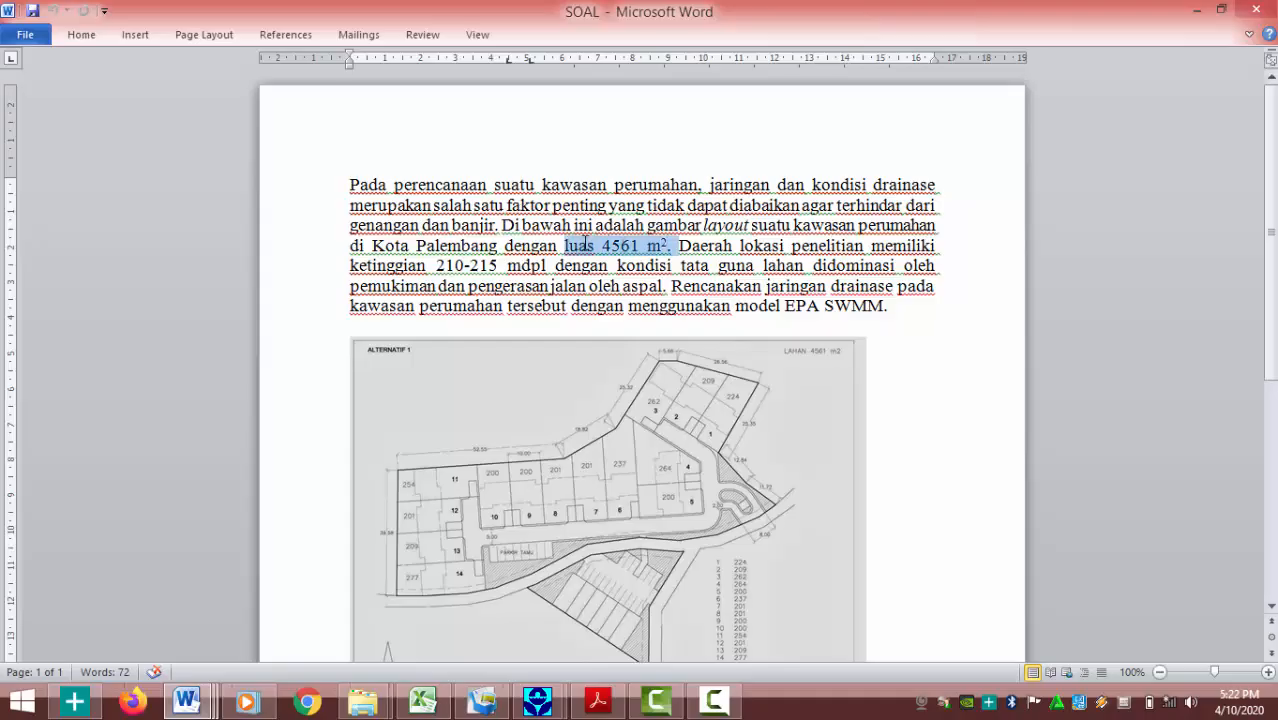
left_click(1249, 35)
left_click(156, 93)
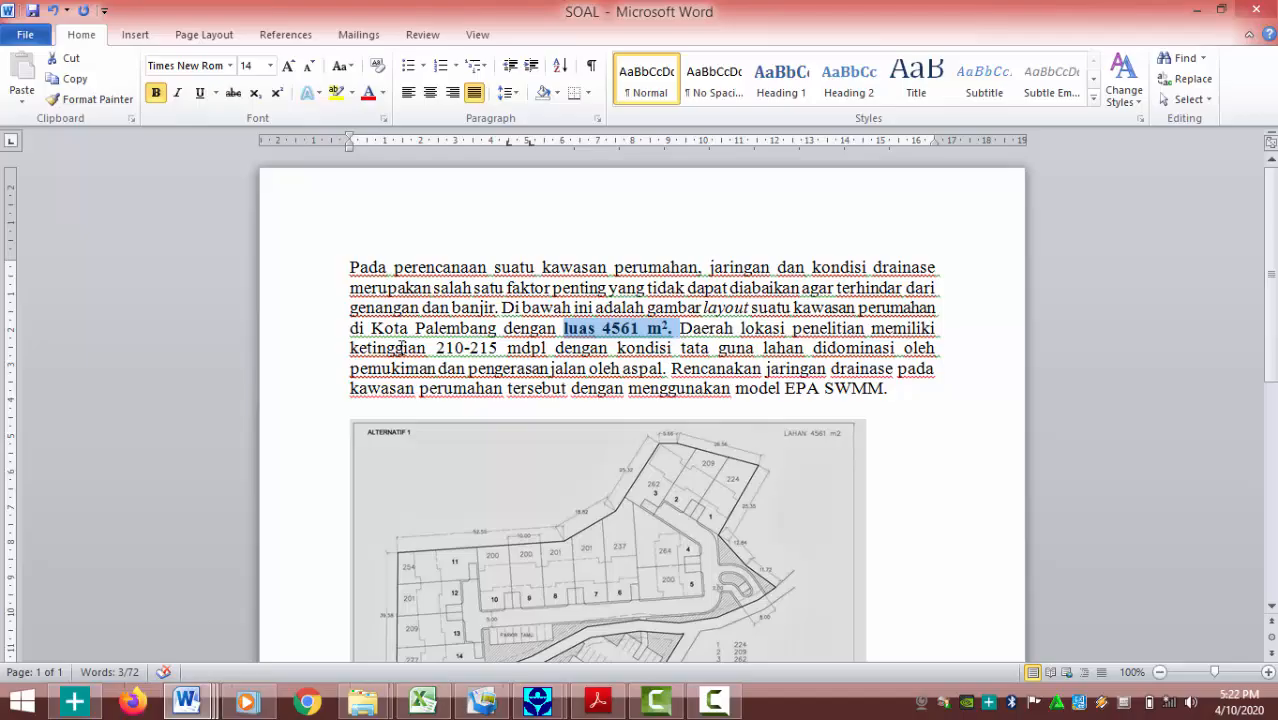
Make the phrases "ketinggian 210-215 mdpl" and "pemukiman dan pengerasan jalan oleh aspal" bold in the problem text
left_click_drag(350, 348, 555, 349)
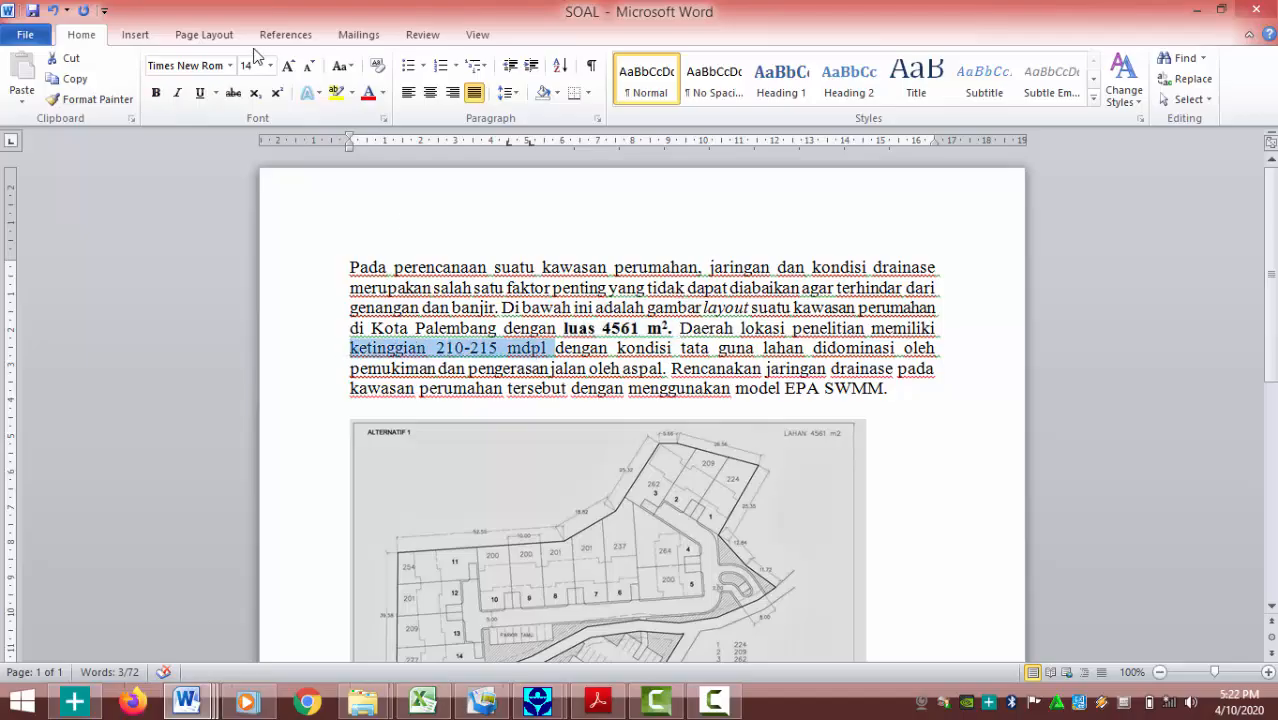
left_click(156, 93)
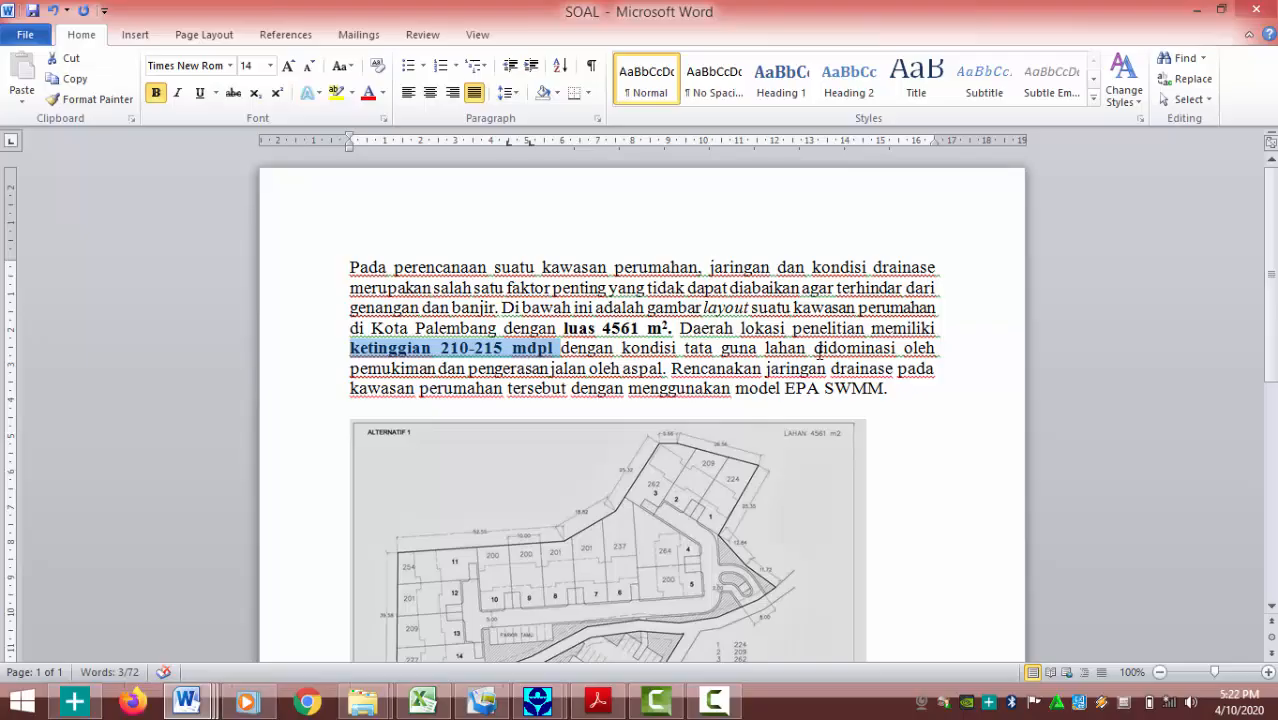
left_click_drag(347, 369, 662, 370)
left_click(156, 93)
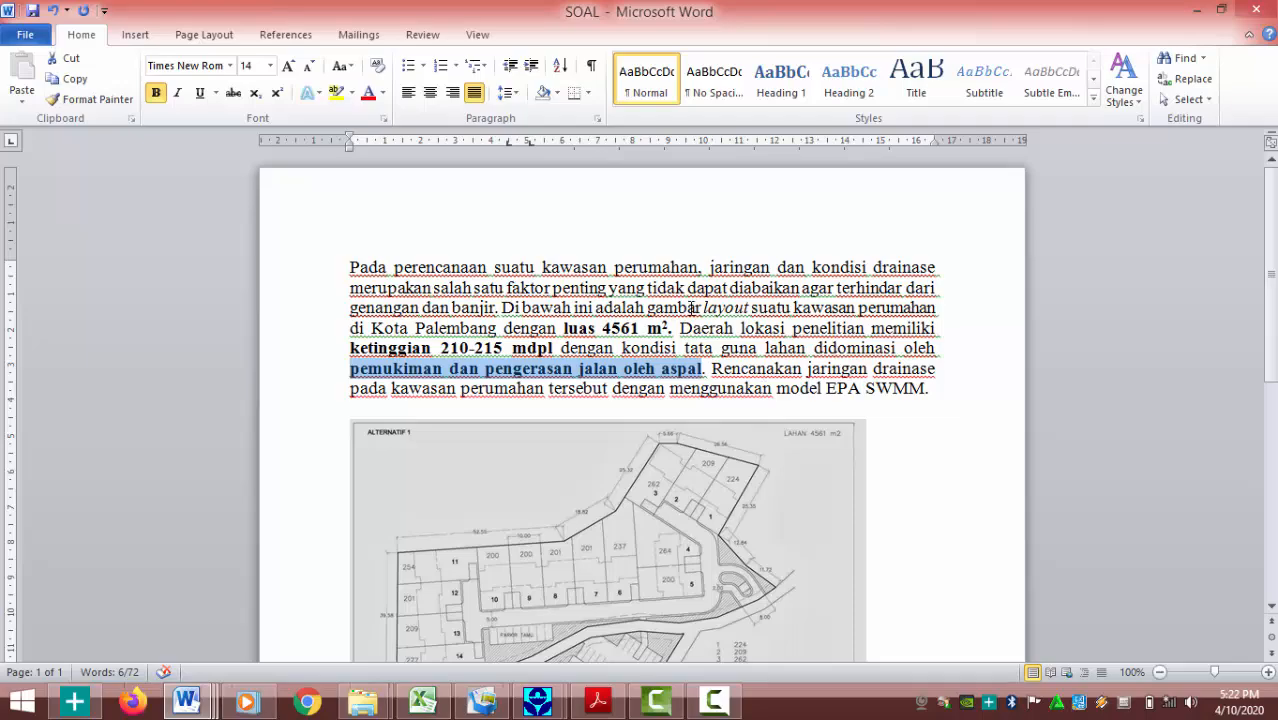
Examine the enlarged housing layout drawing for lot numbers, areas and boundary lengths, and recheck the elevation range in the problem text
scroll(643, 288, "down", 3)
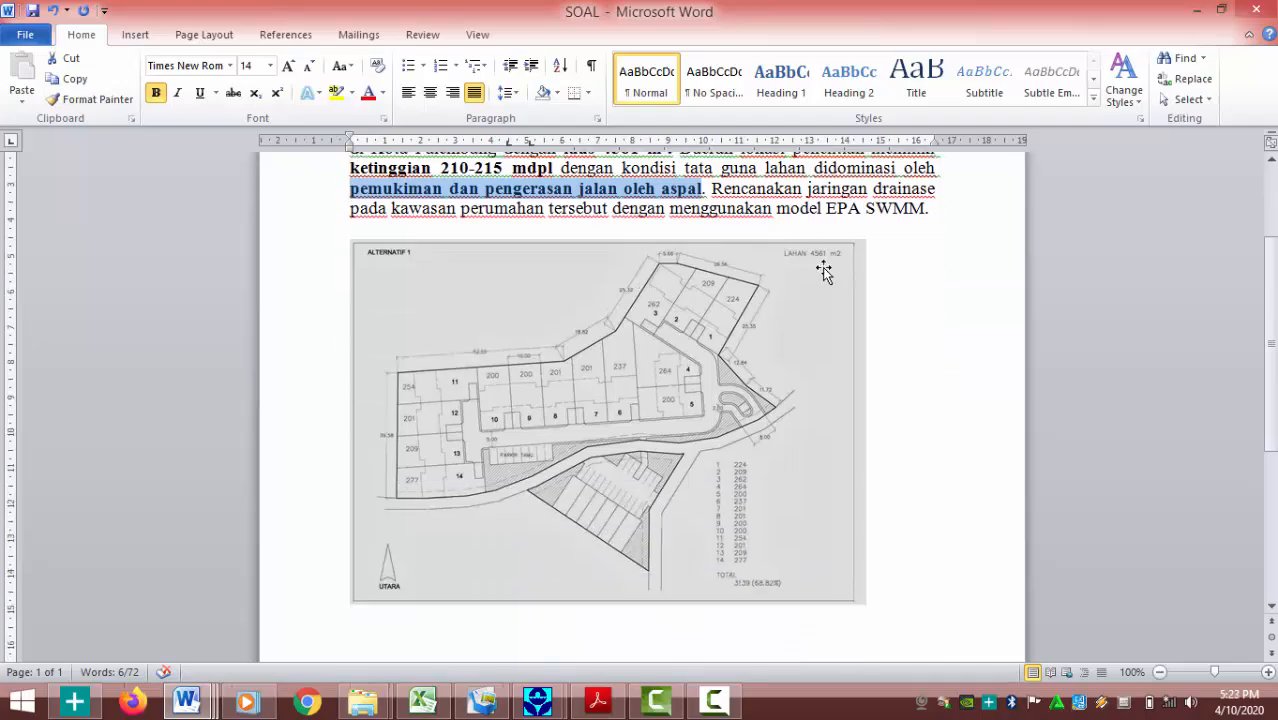
left_click(1268, 672)
left_click(1268, 672)
left_click(1268, 672)
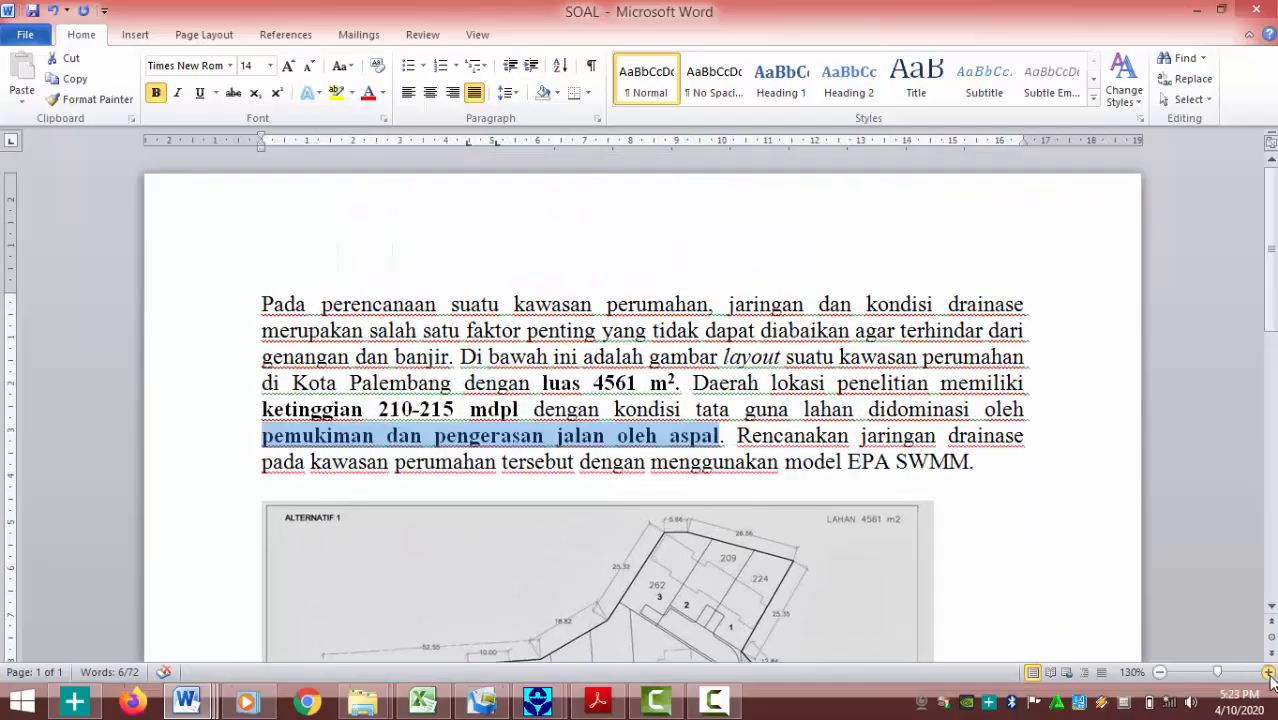
left_click(1268, 672)
scroll(986, 449, "down", 6)
scroll(1100, 520, "up", 2)
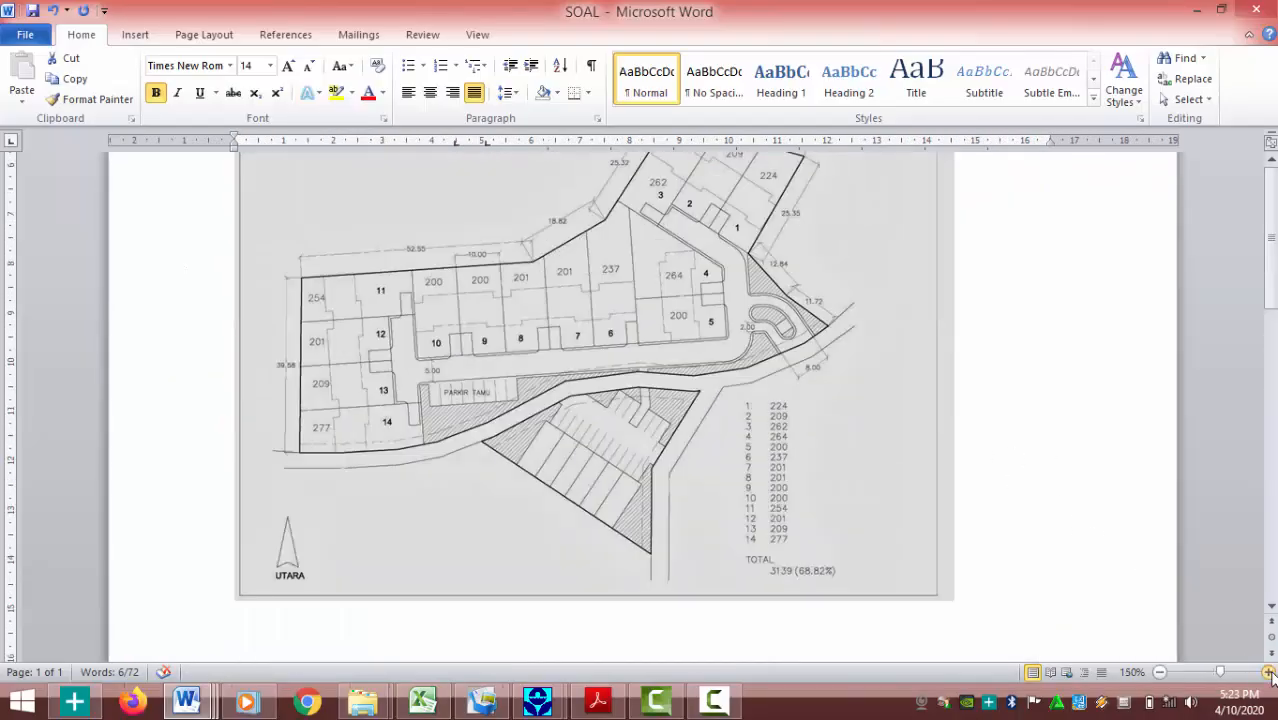
left_click(1268, 672)
scroll(1122, 529, "down", 8)
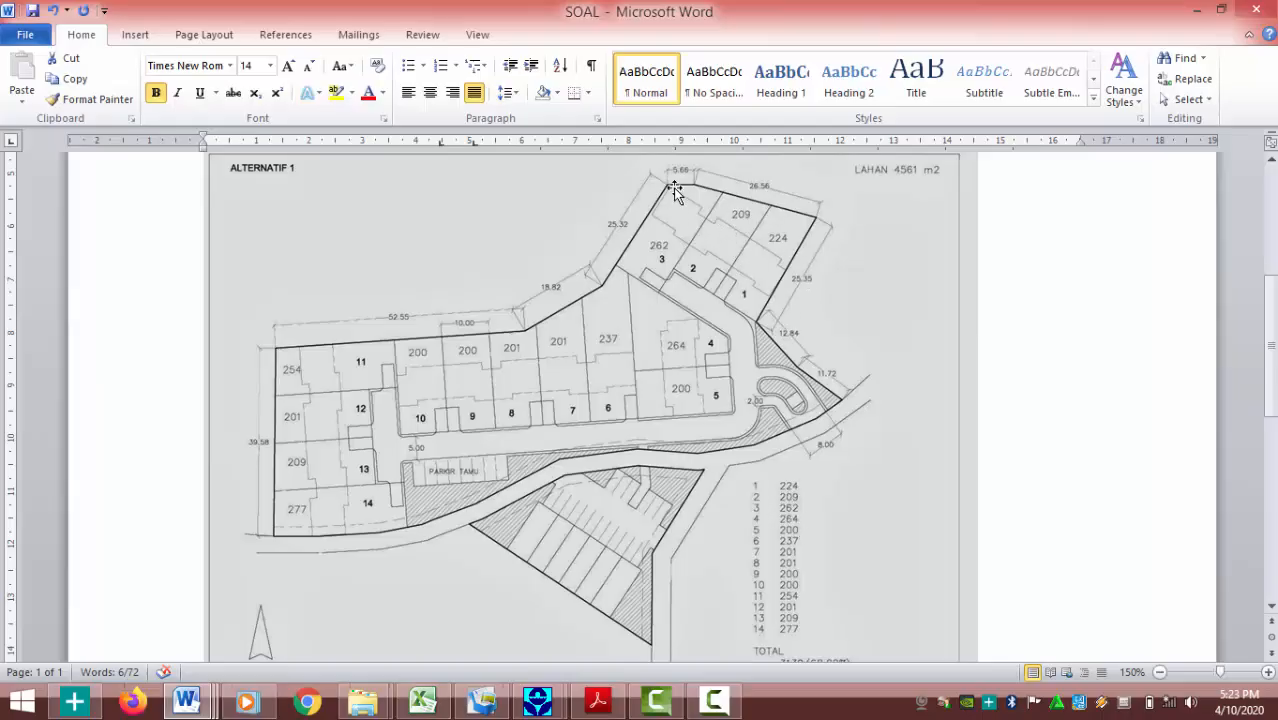
scroll(775, 336, "up", 5)
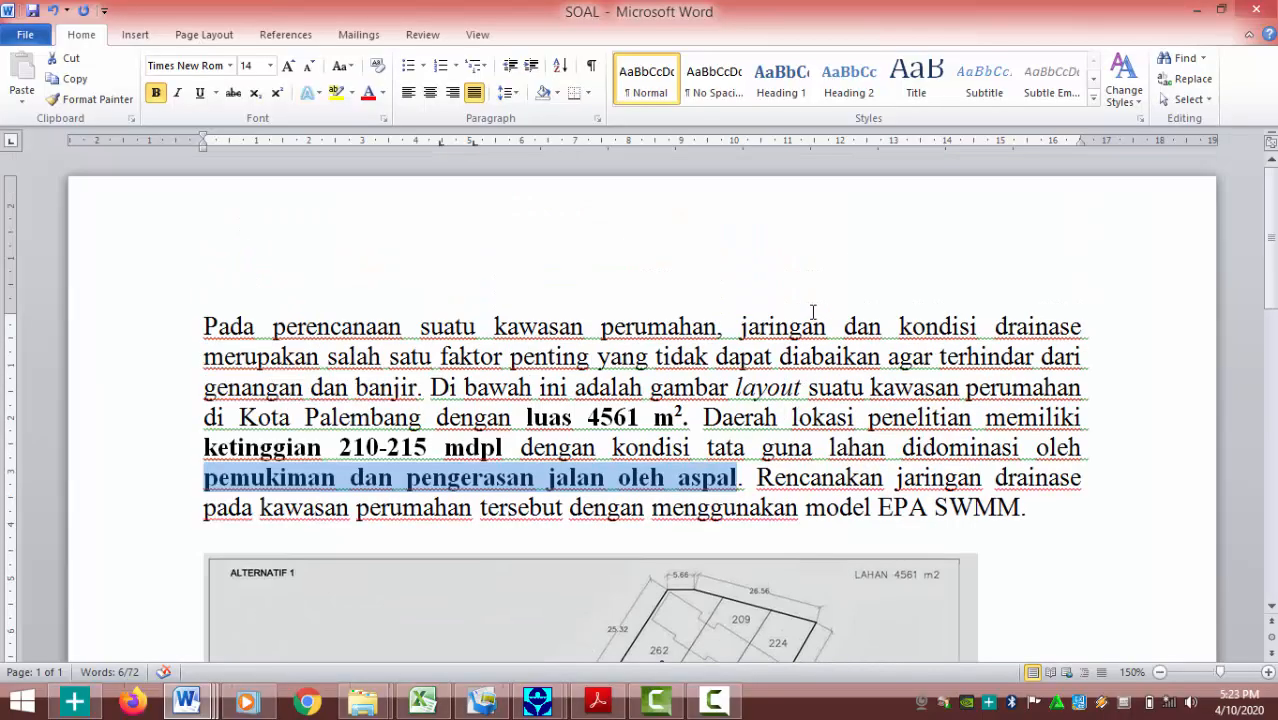
left_click_drag(213, 447, 489, 447)
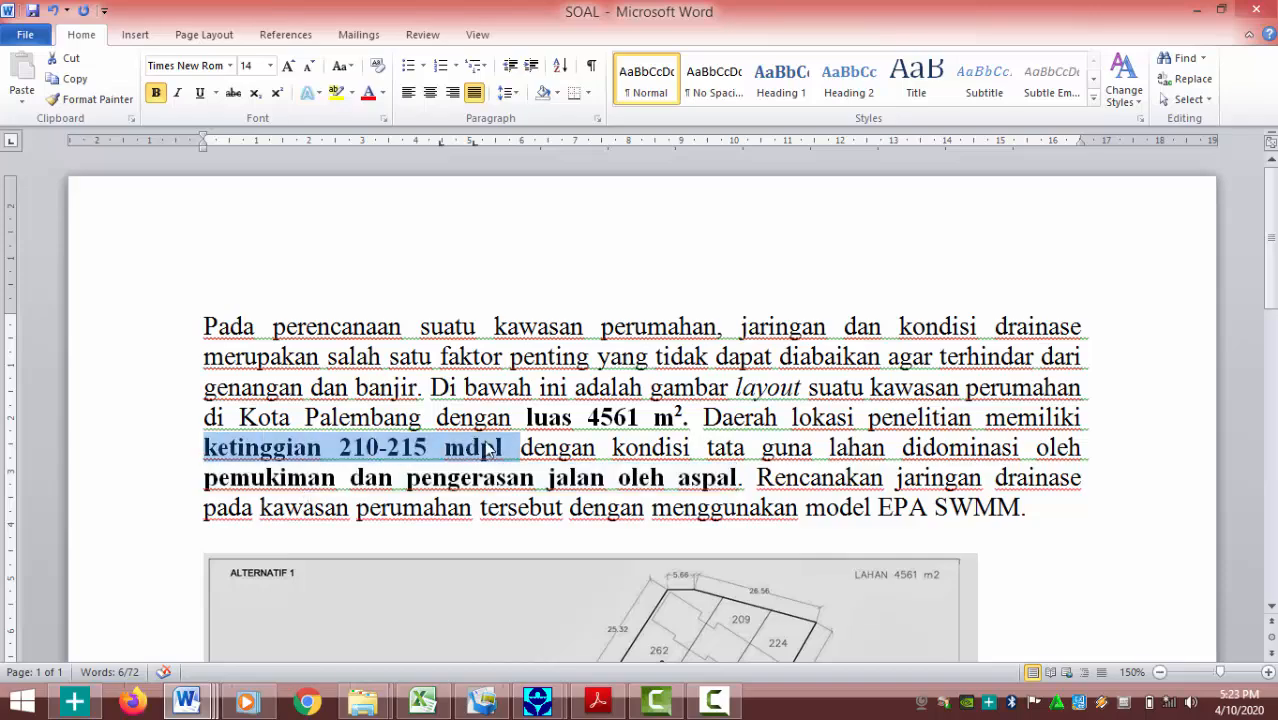
scroll(606, 333, "down", 6)
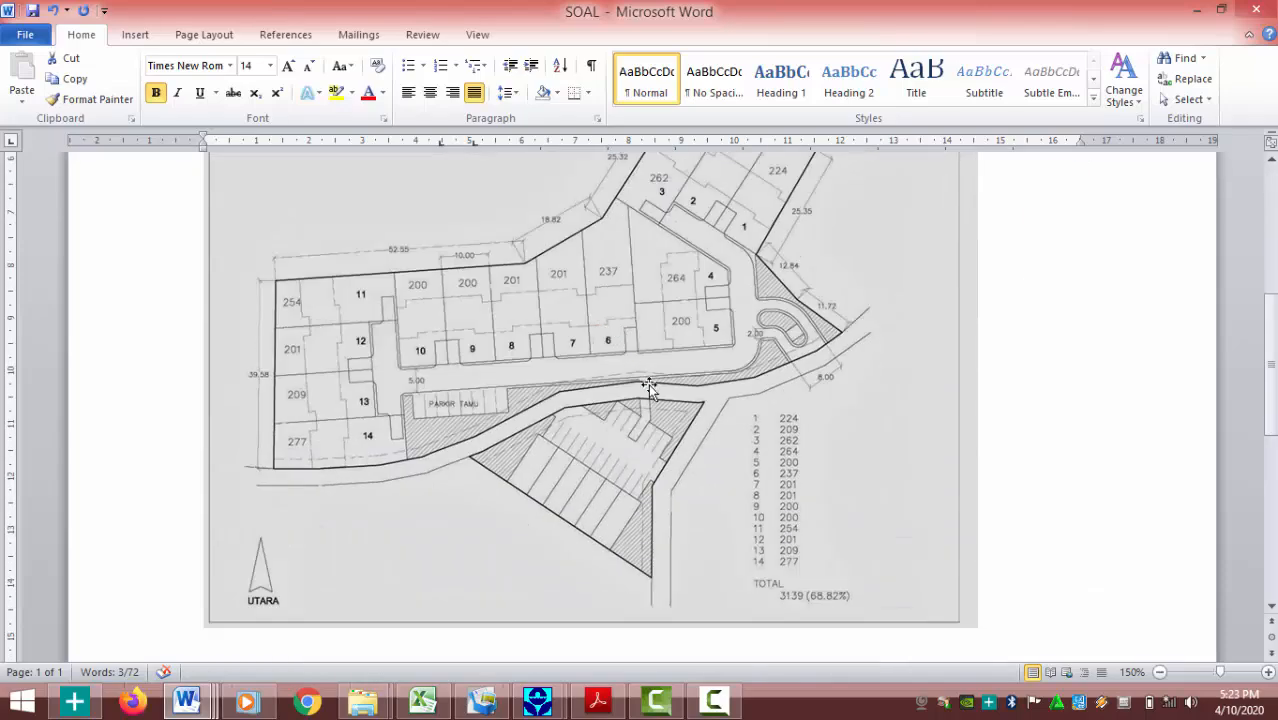
scroll(846, 502, "up", 1)
scroll(846, 502, "up", 1)
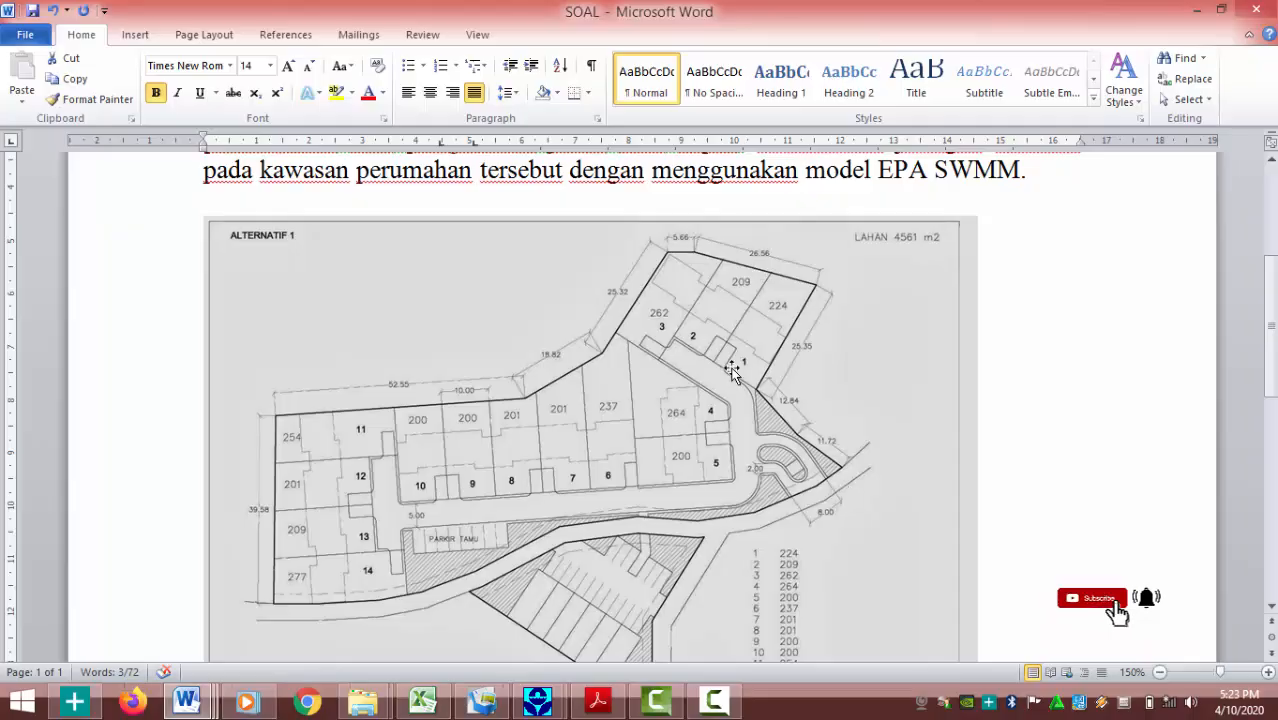
Switch back to the empty SWMM project and look over its available commands
mouse_move(545, 703)
left_click(631, 637)
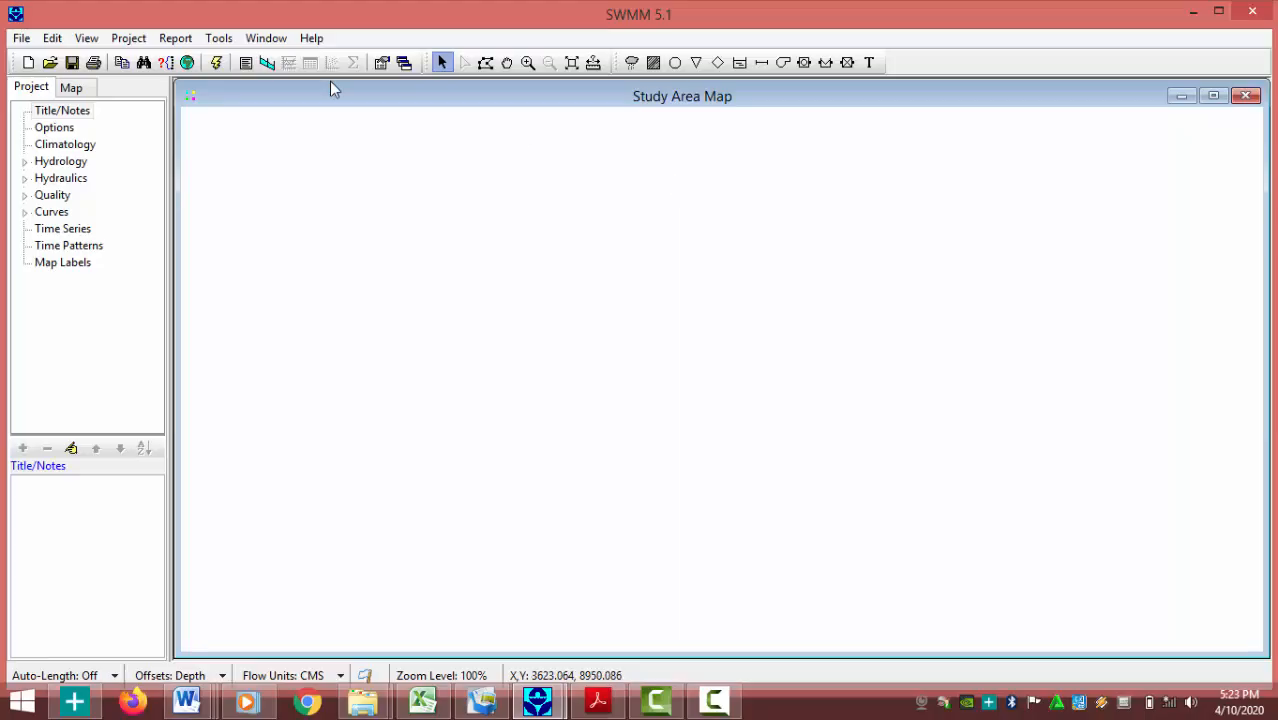
left_click(19, 40)
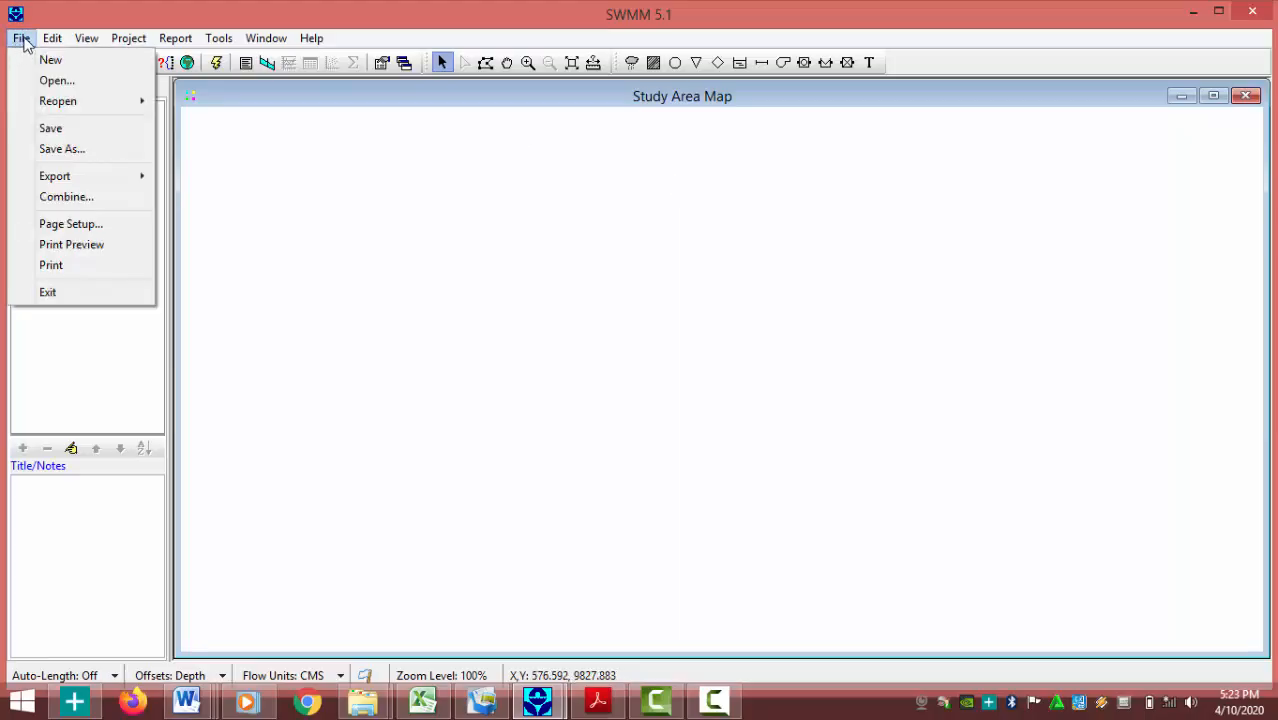
mouse_move(308, 42)
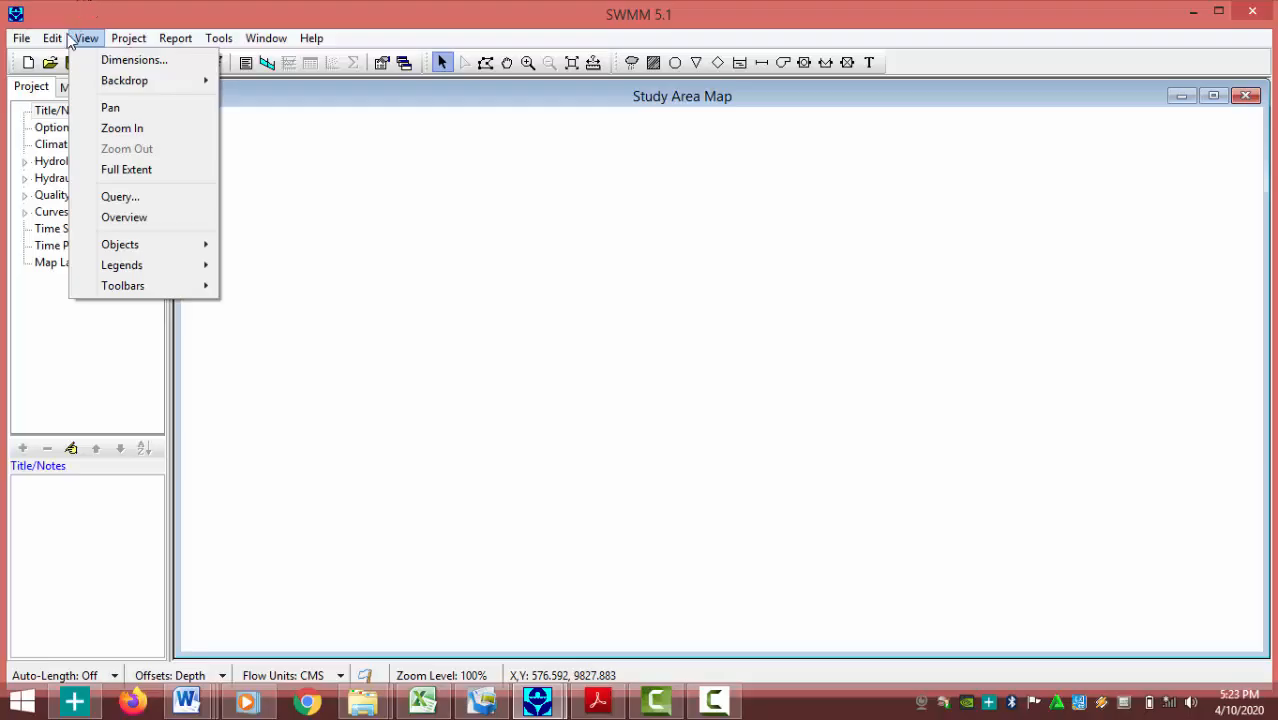
left_click(396, 26)
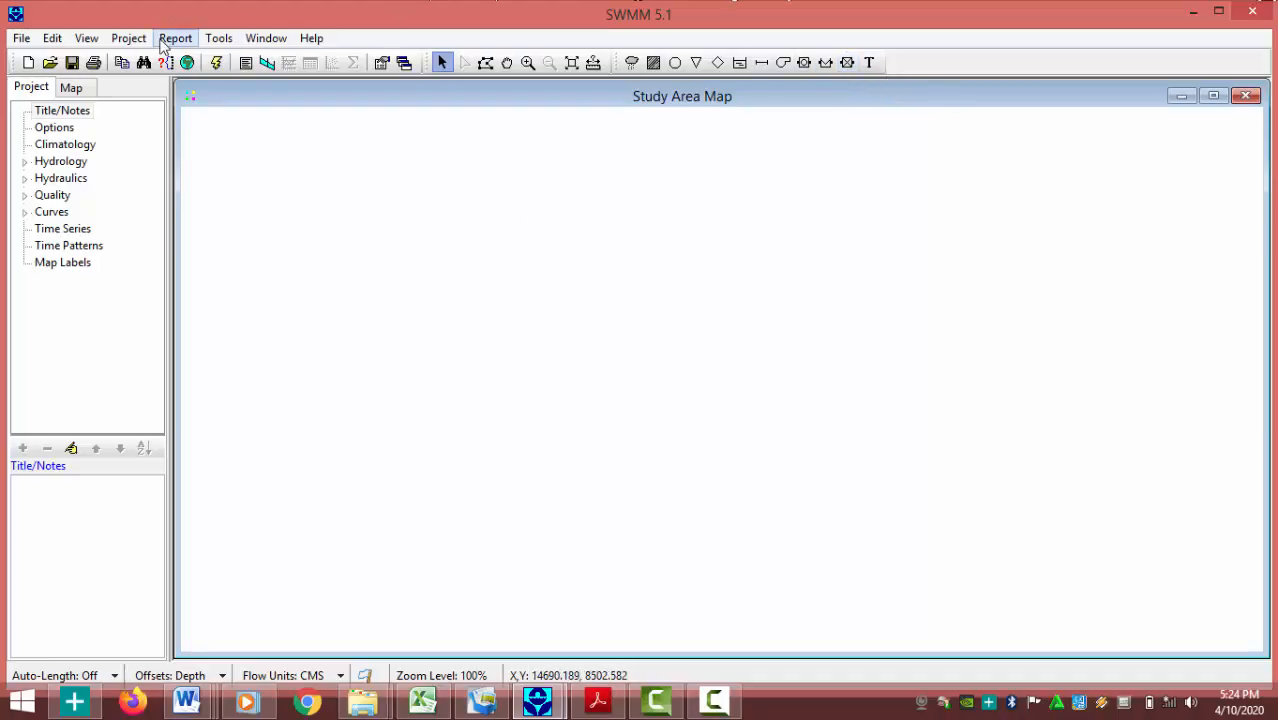
Open the project defaults and review the ID prefixes for rain gages, subcatchments and the other objects, plus the ID increment
left_click(138, 40)
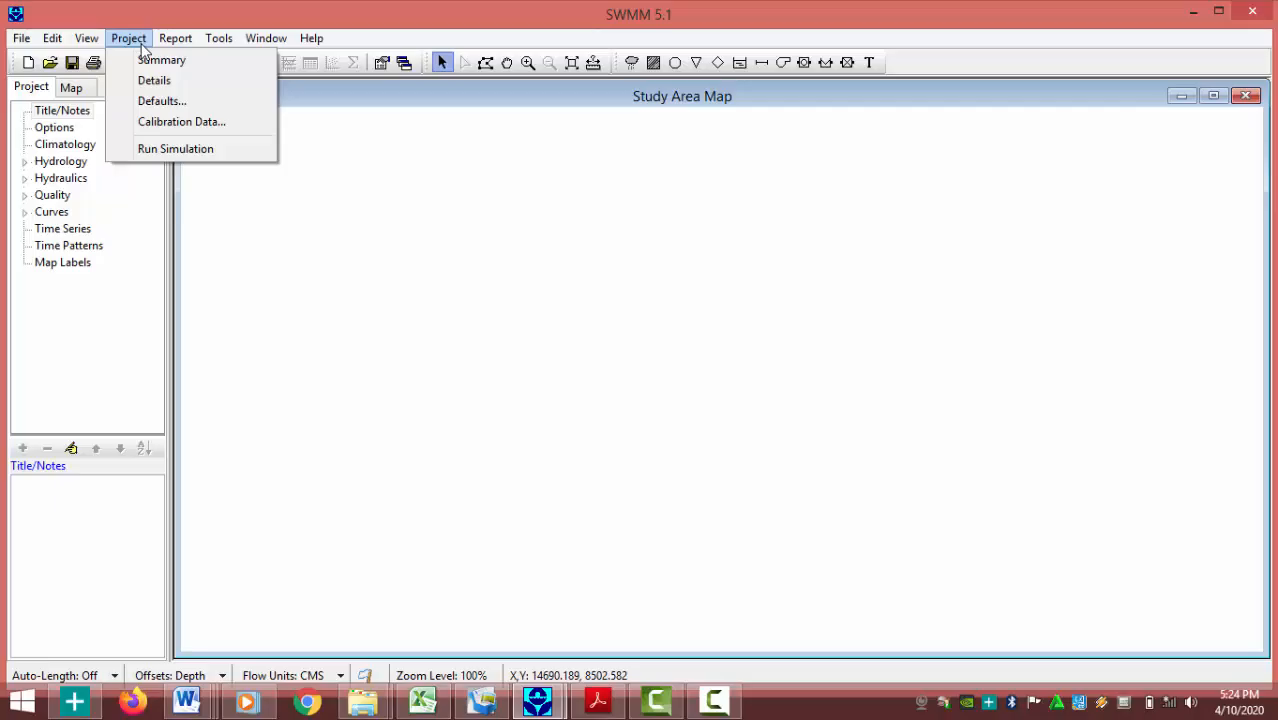
left_click(163, 102)
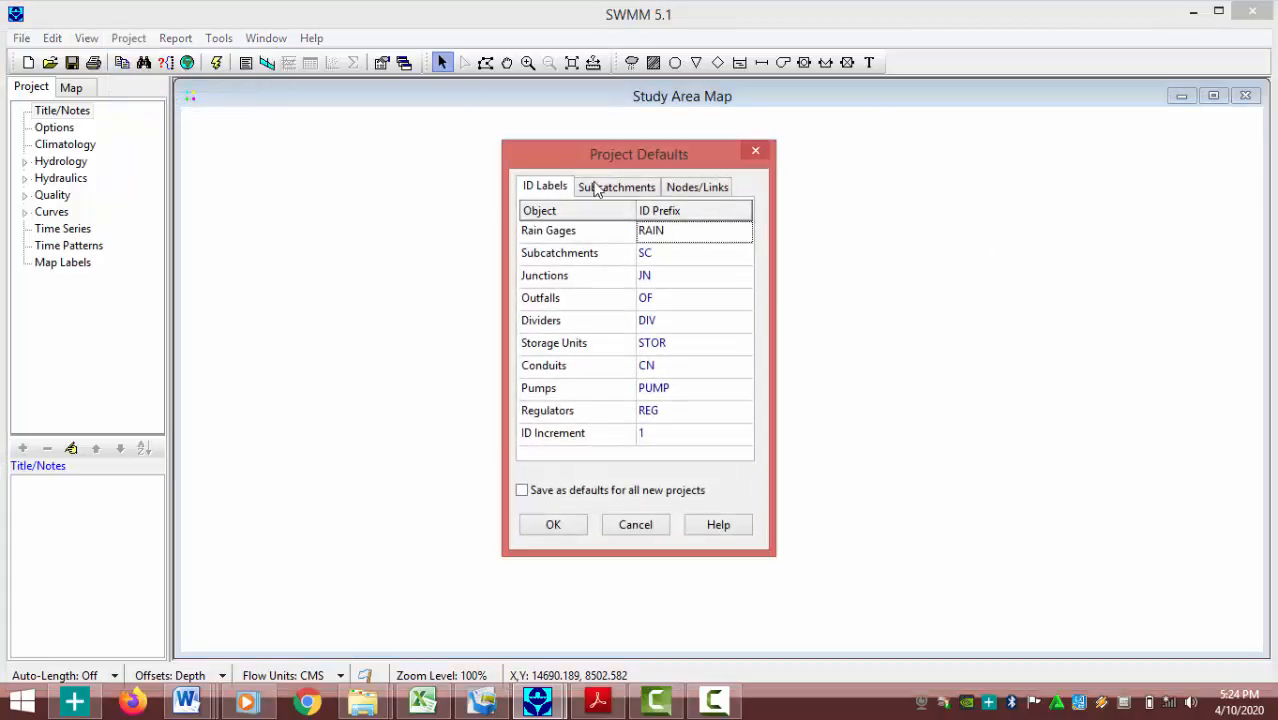
left_click_drag(550, 148, 490, 75)
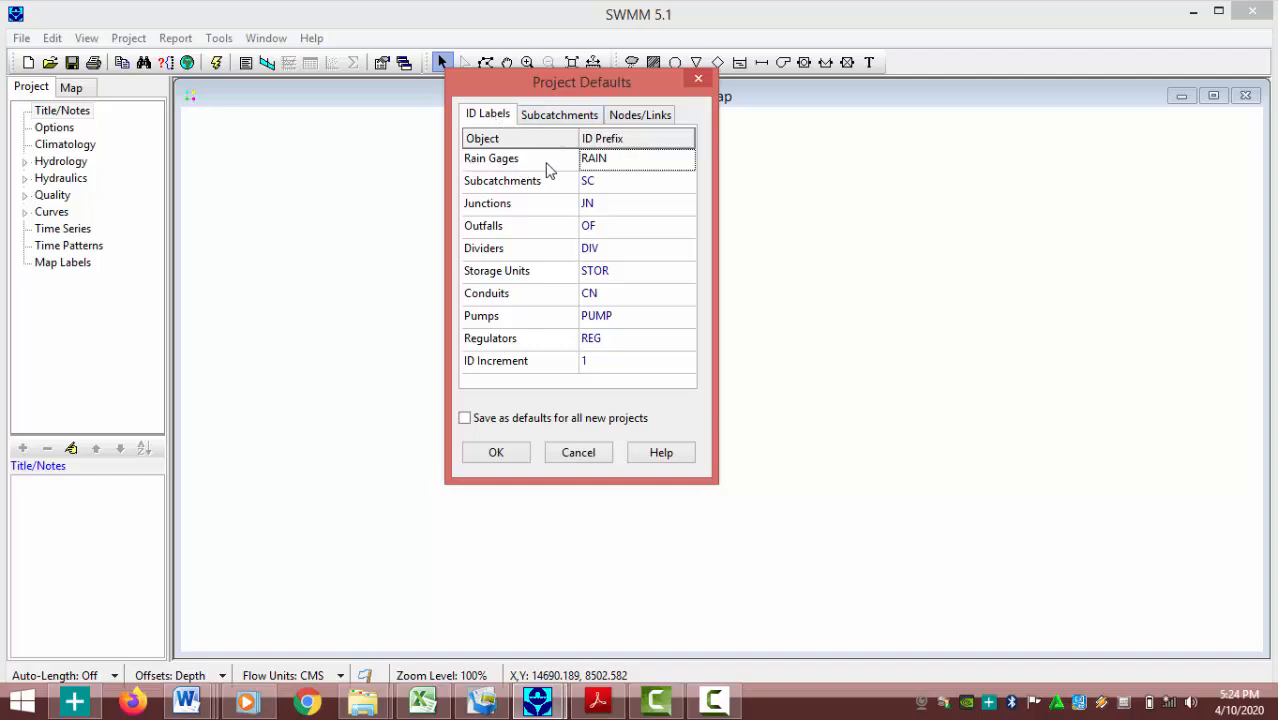
left_click(617, 160)
left_click(620, 160)
left_click(600, 186)
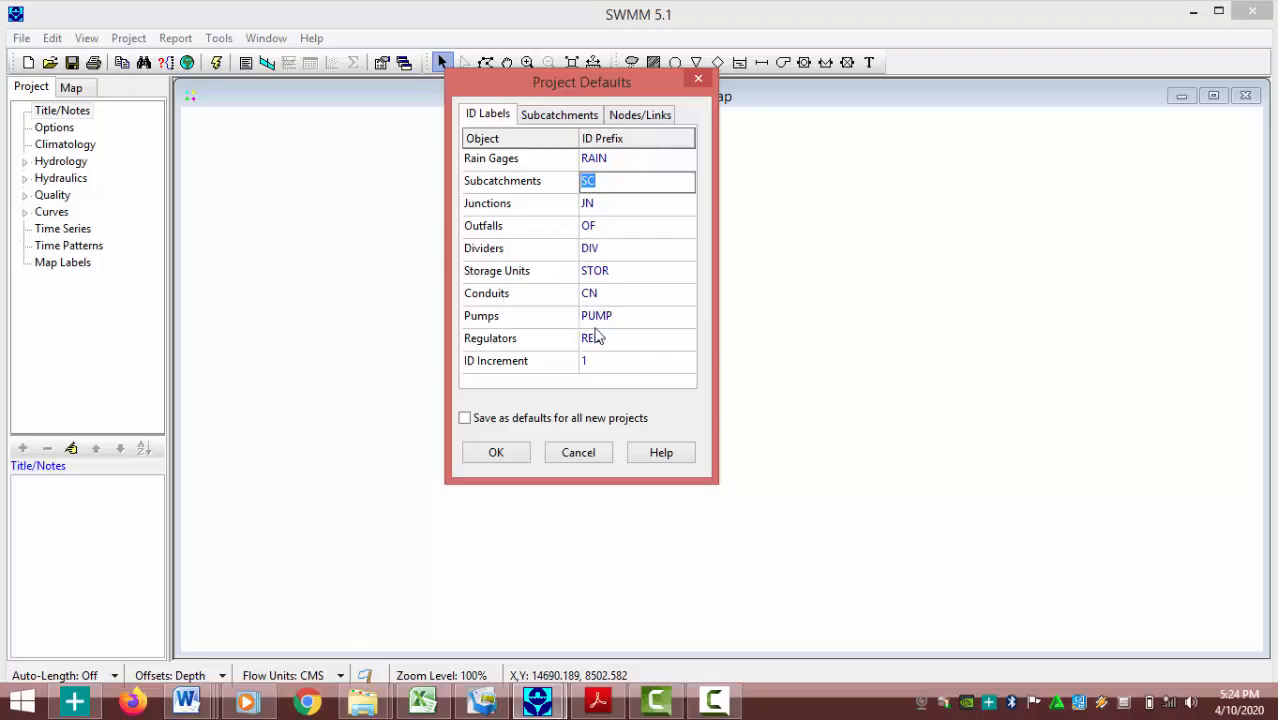
left_click(507, 367)
left_click(599, 362)
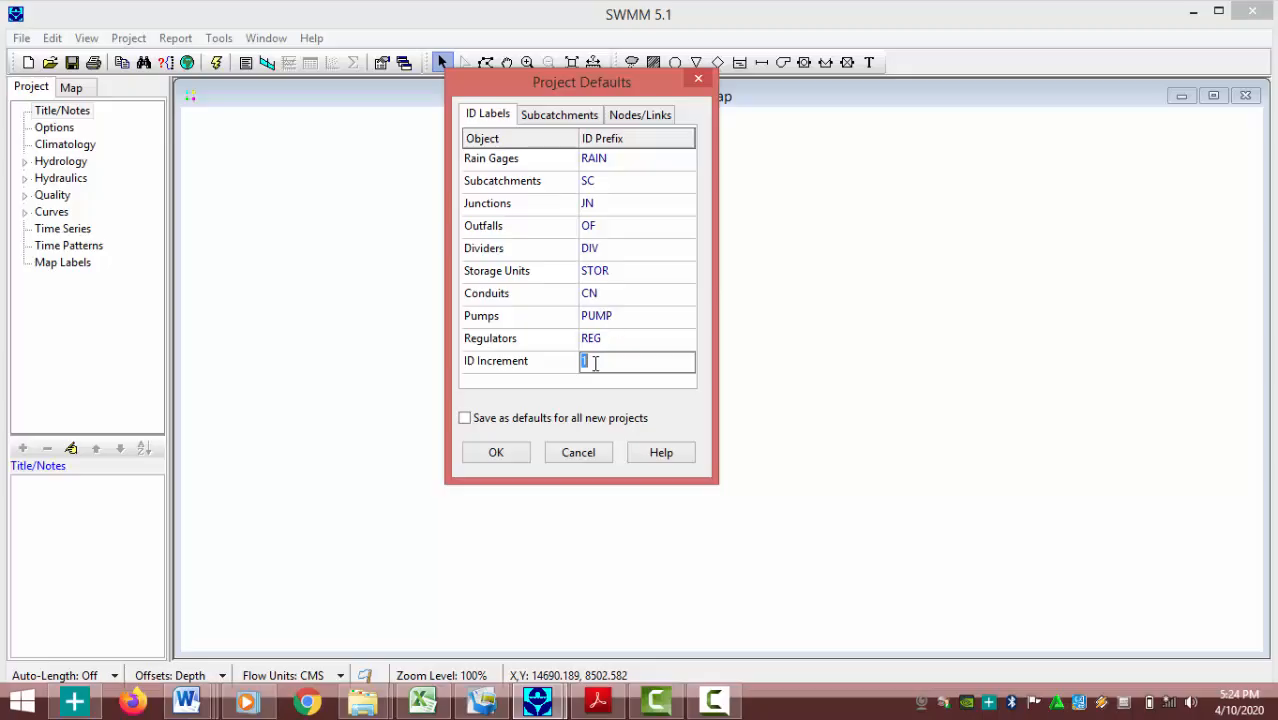
Review the default subcatchment properties, including area, width, slope and percent impervious
left_click(590, 116)
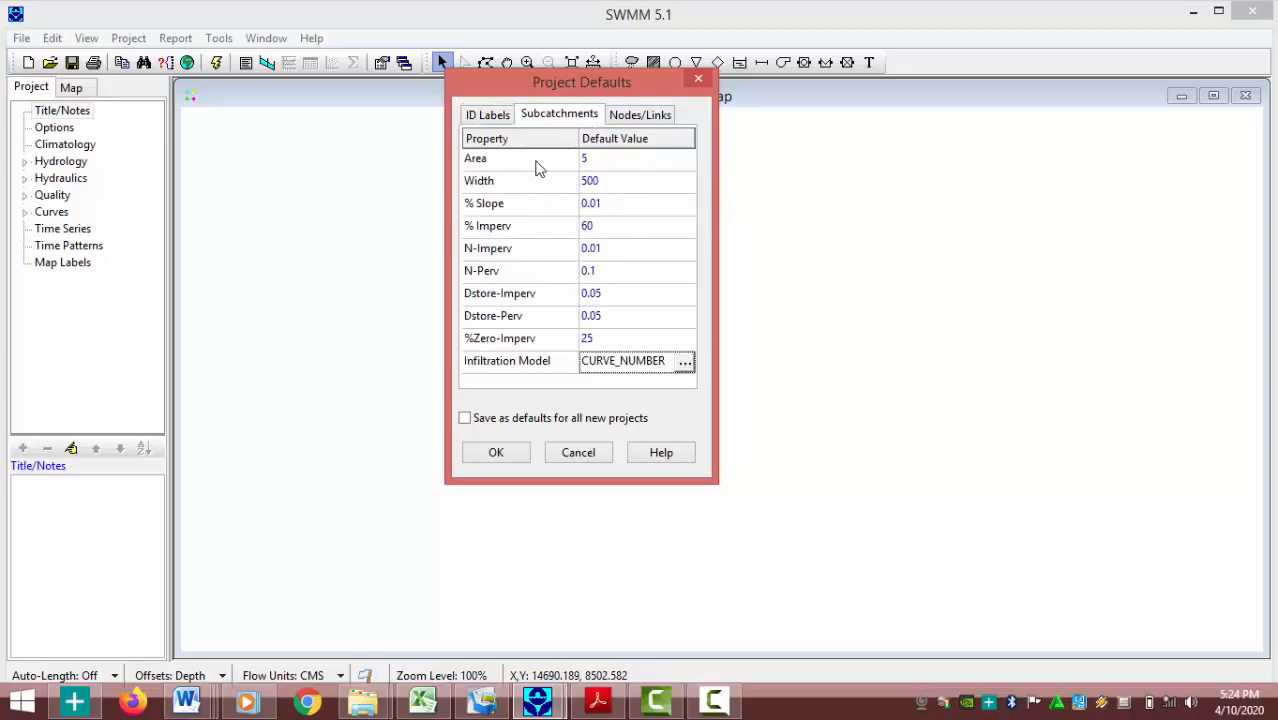
key("Up")
key("Up")
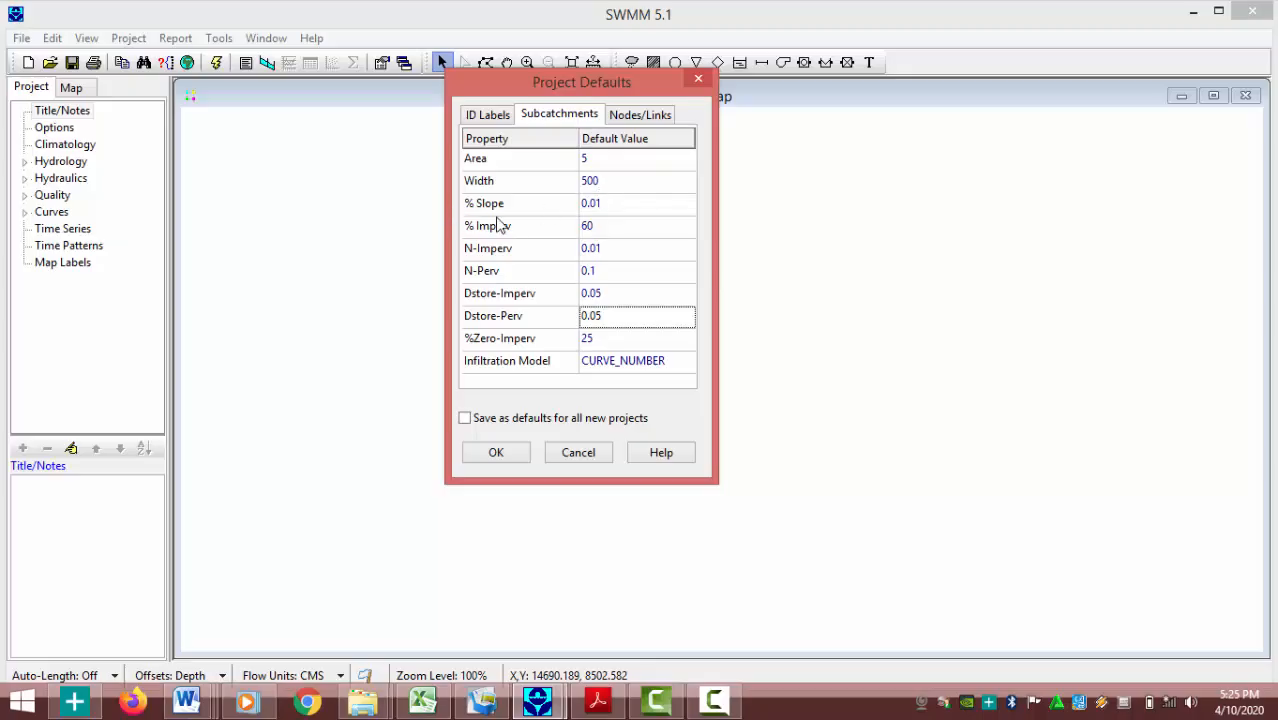
left_click(591, 227)
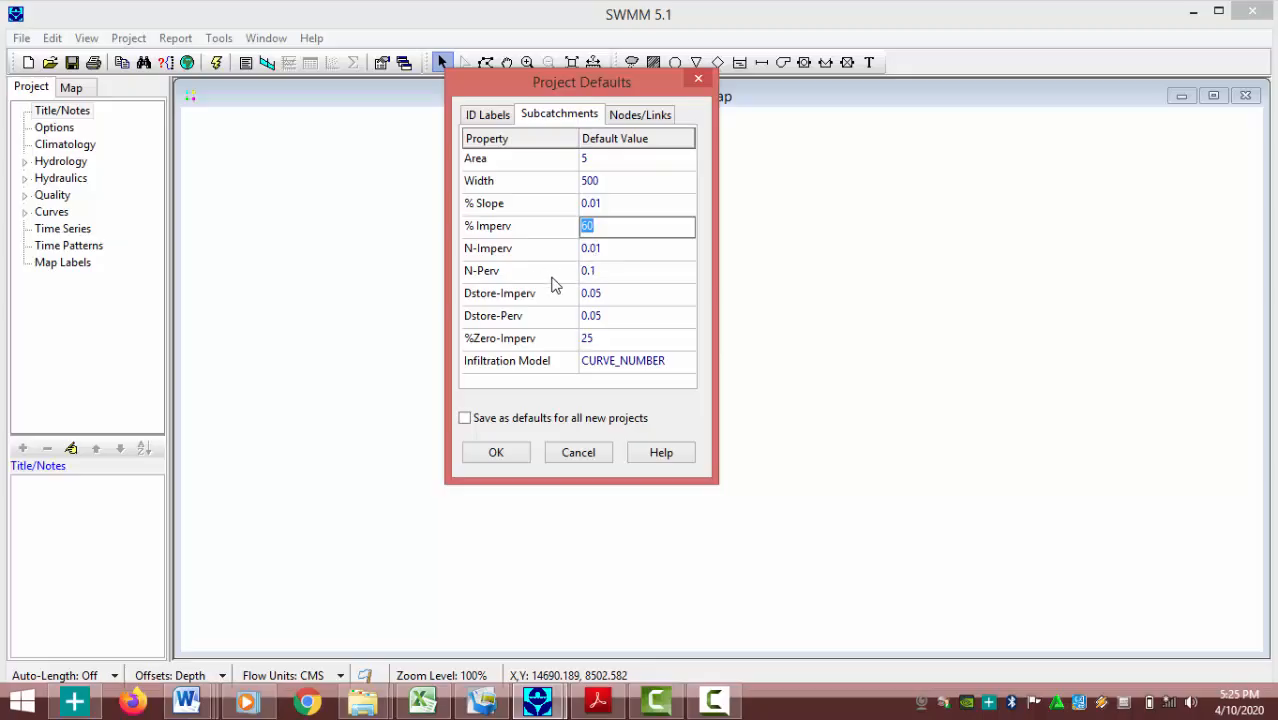
Choose CURVE_NUMBER as the default infiltration method for subcatchments and accept its parameters
left_click(605, 363)
left_click(690, 366)
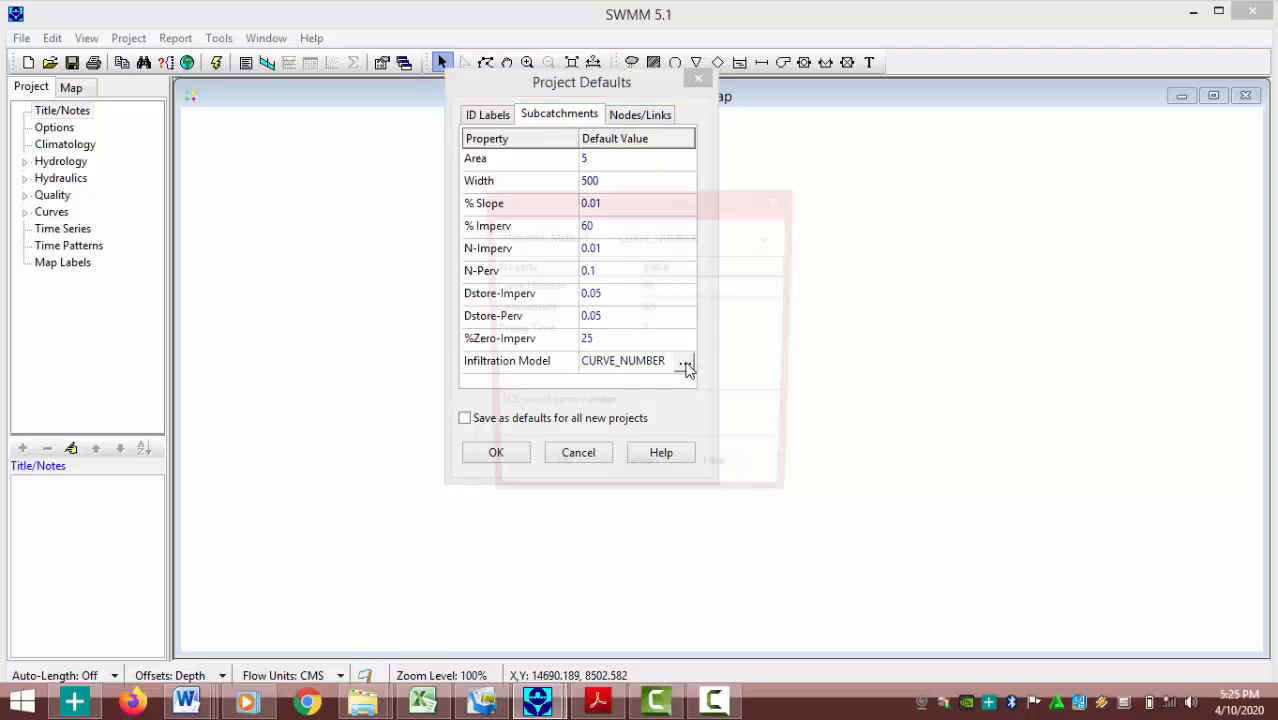
left_click(769, 237)
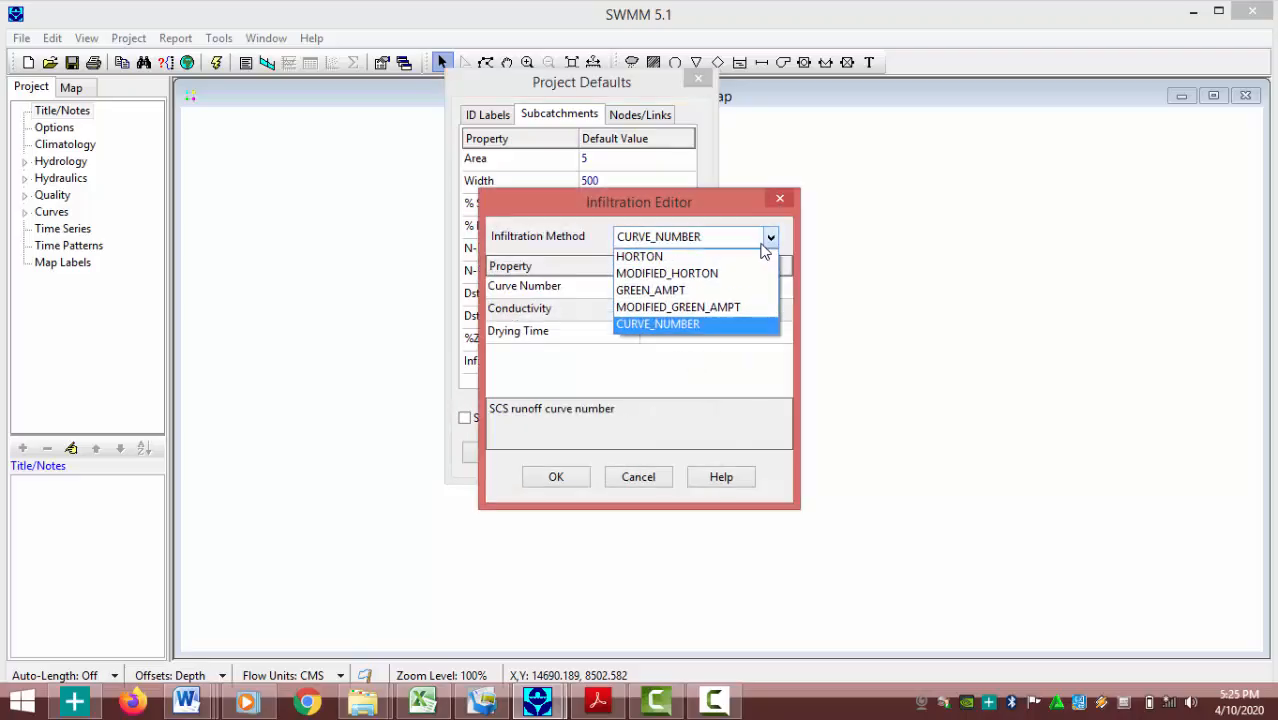
left_click(675, 325)
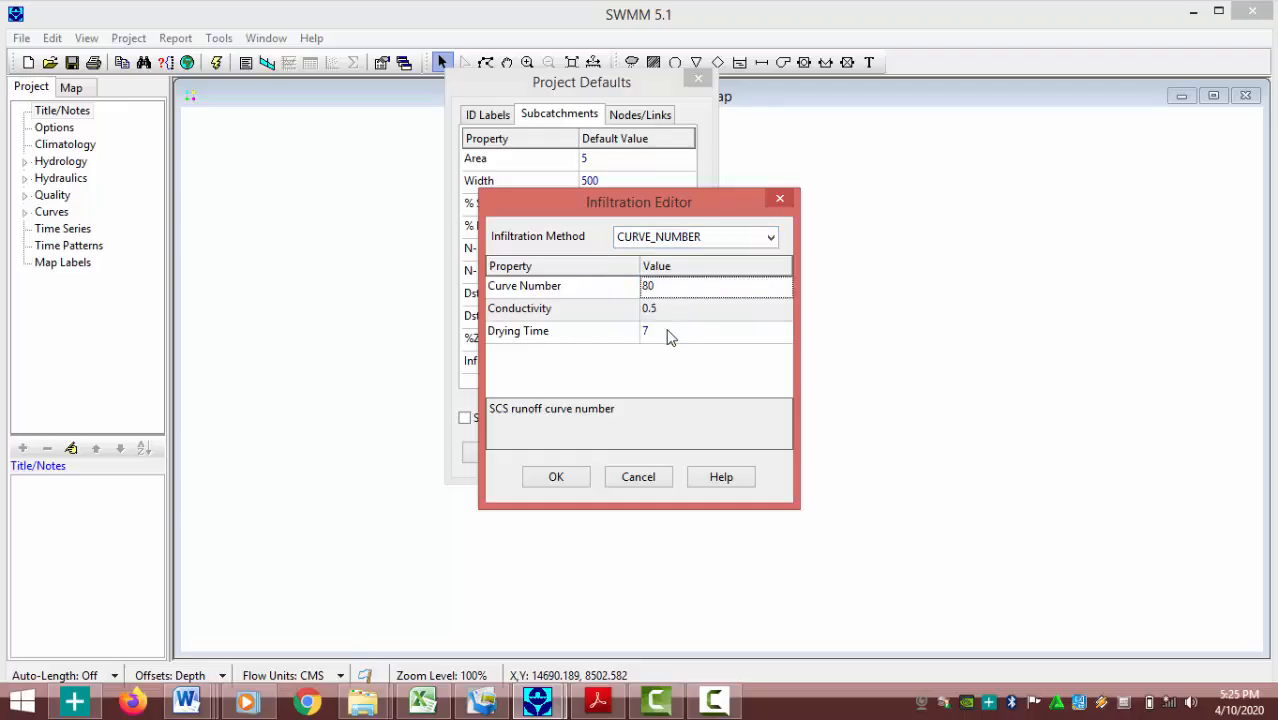
left_click(557, 478)
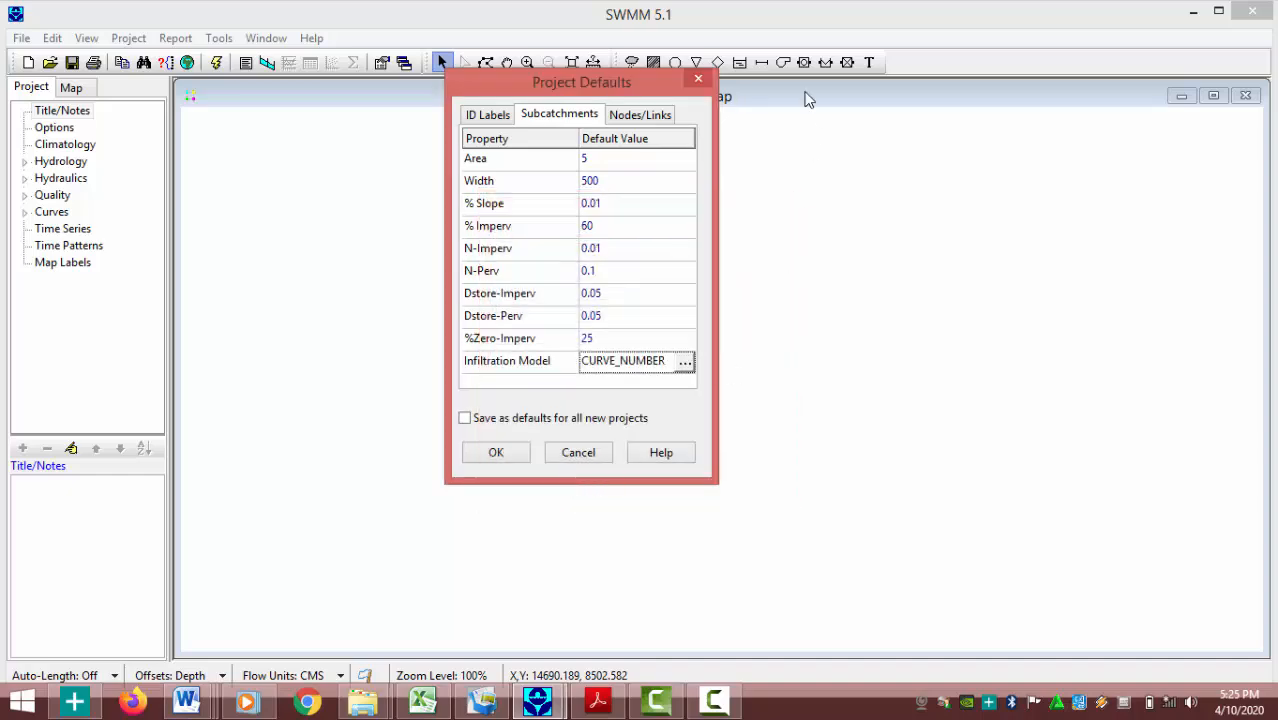
Accept an open rectangular cross-section with 0.5 m maximum height and 0.5 m bottom width as the default conduit geometry
left_click(641, 115)
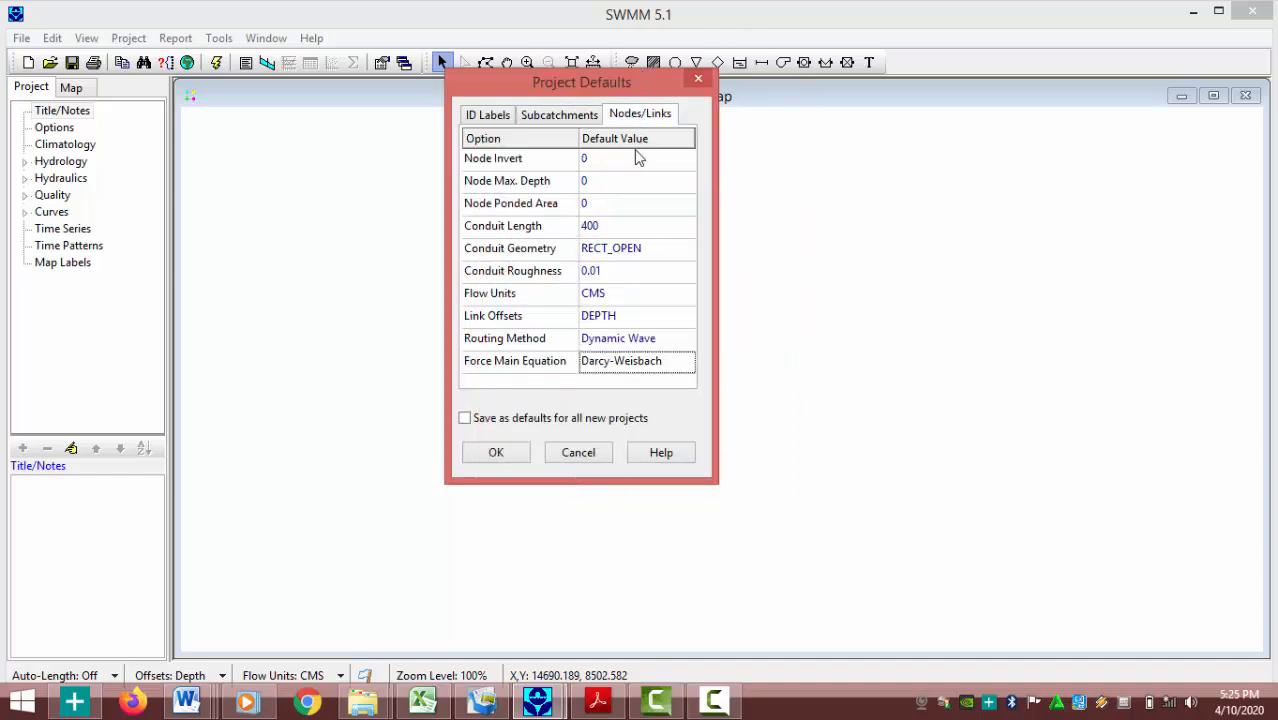
left_click(654, 249)
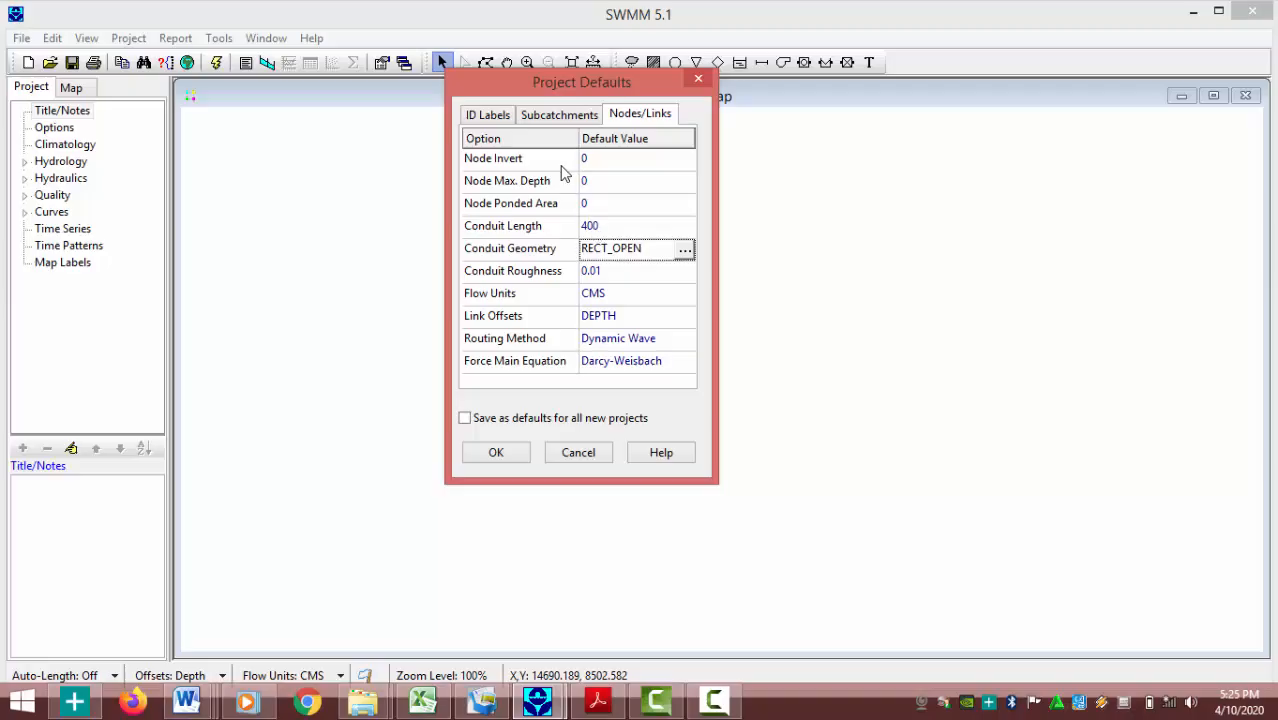
left_click(685, 250)
mouse_move(686, 252)
left_mouse_down()
mouse_move(707, 342)
mouse_move(696, 418)
mouse_move(702, 250)
left_mouse_up()
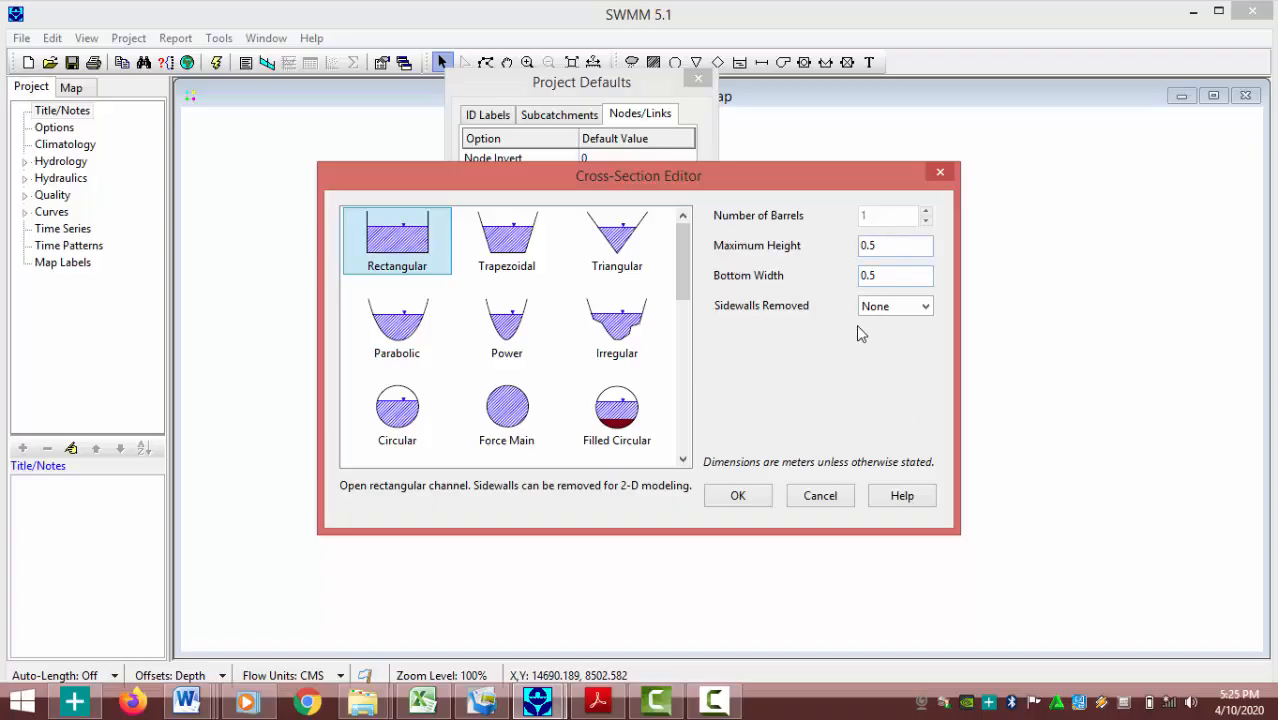
left_click(740, 497)
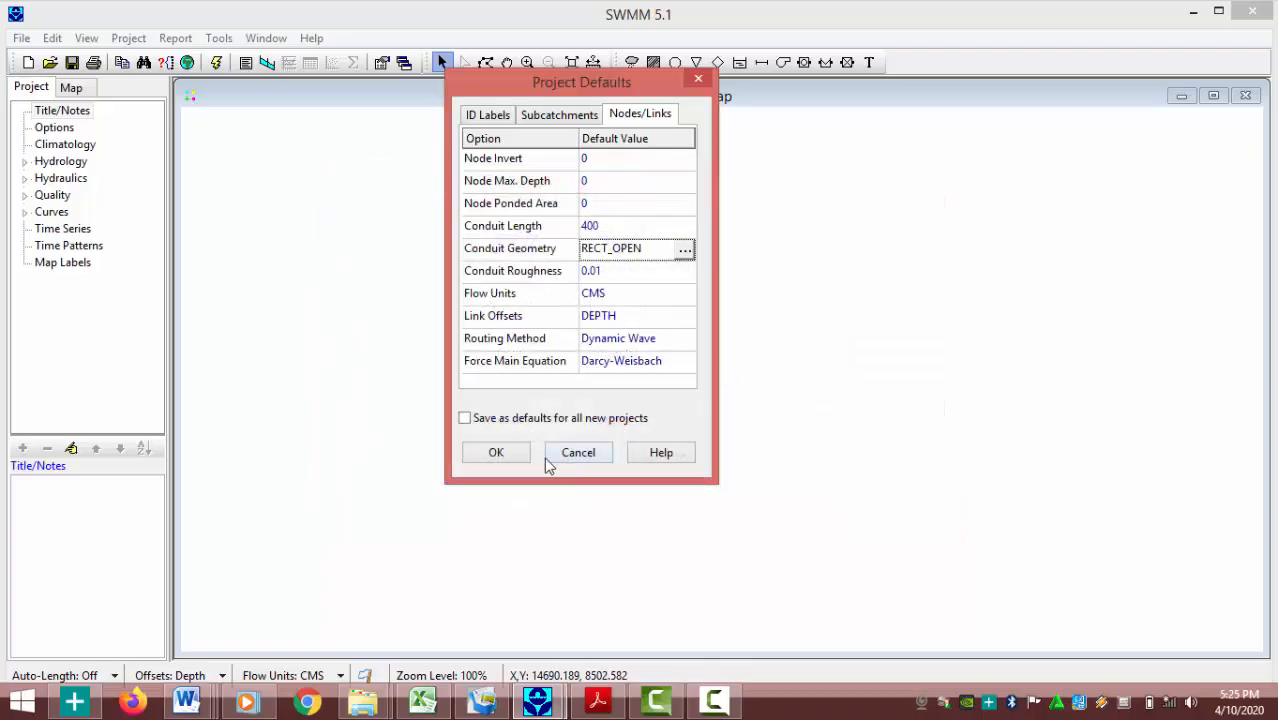
Accept the project defaults and load the DENAH image from the SWMM PROJECT folder as the study area map's backdrop
left_click(496, 453)
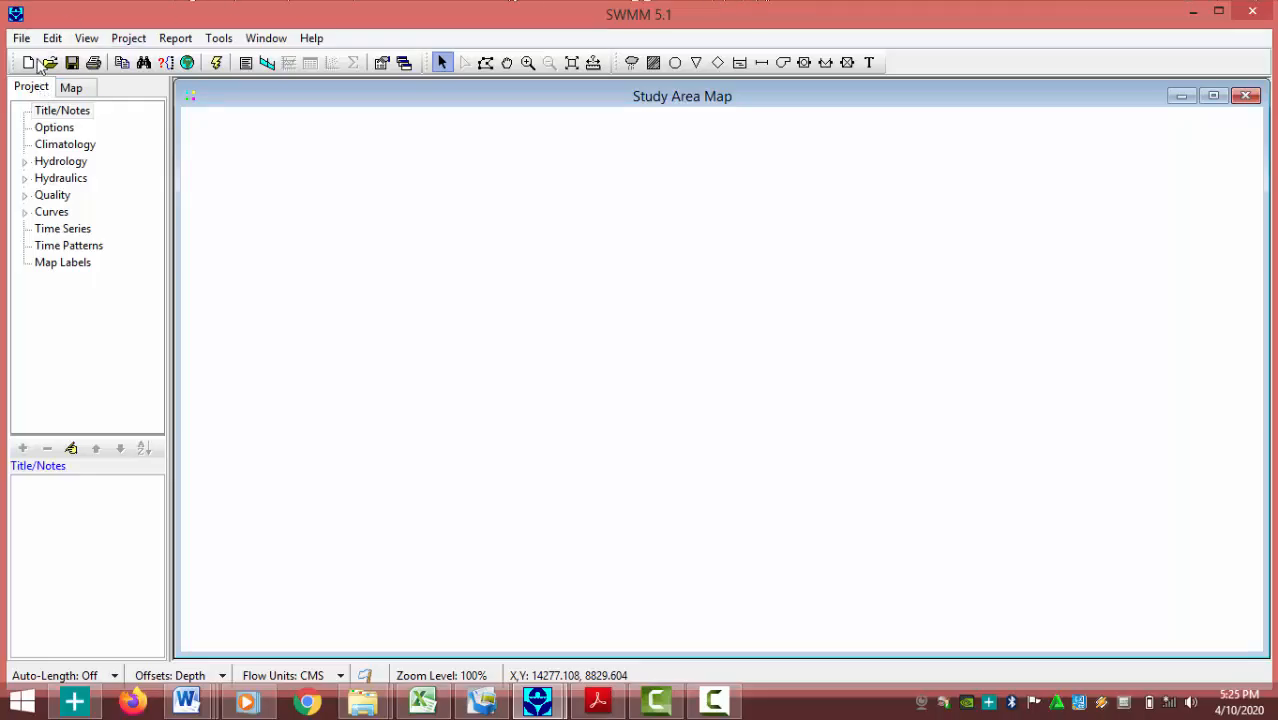
left_click(87, 39)
mouse_move(105, 82)
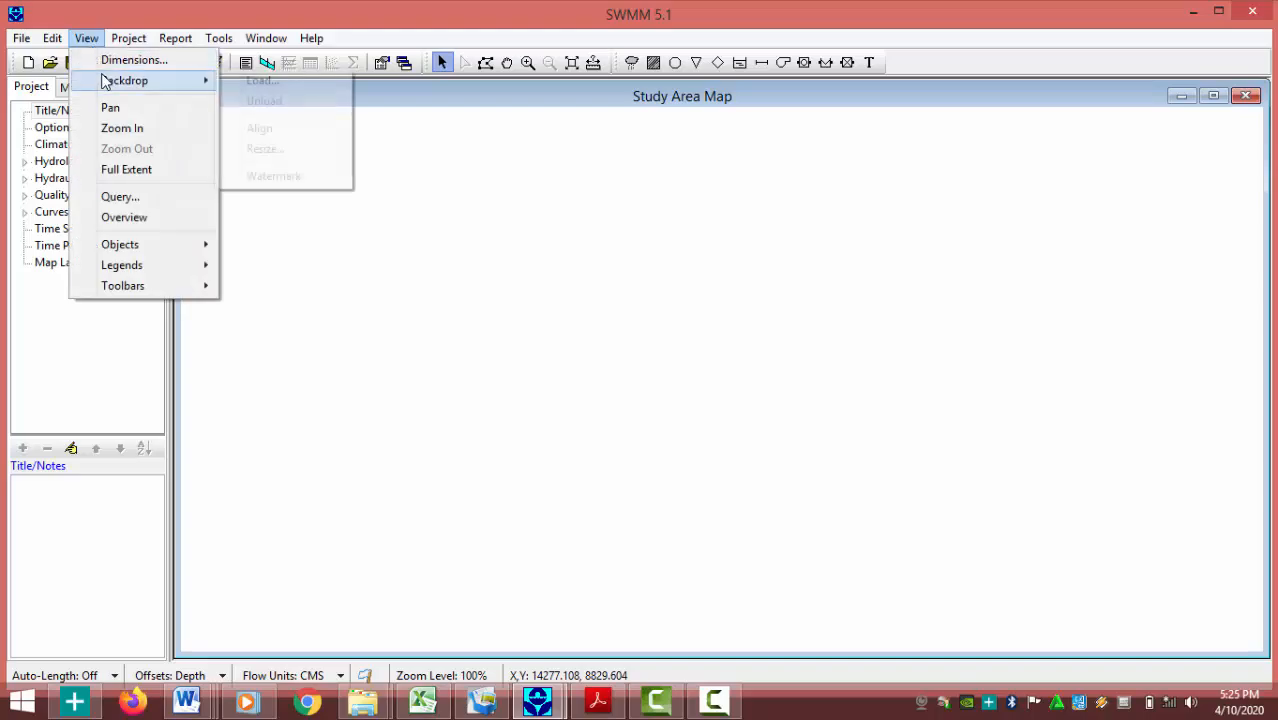
left_click(305, 81)
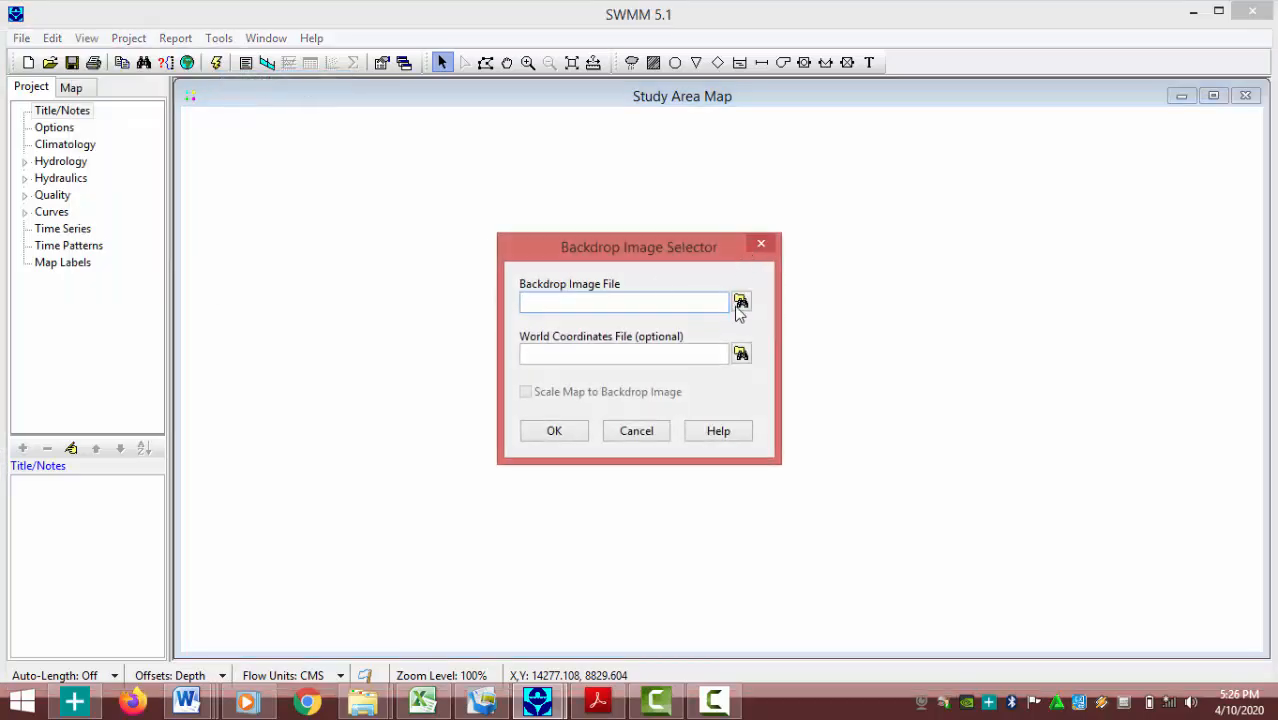
left_click(739, 304)
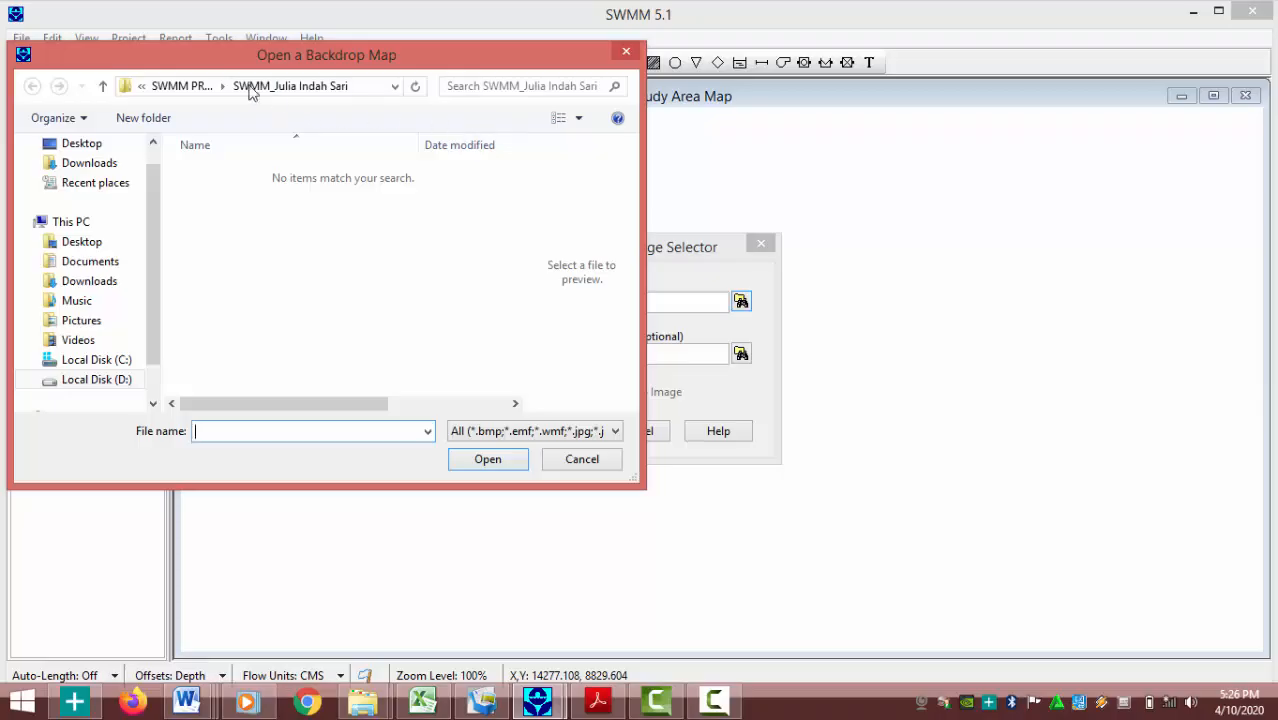
left_click(192, 88)
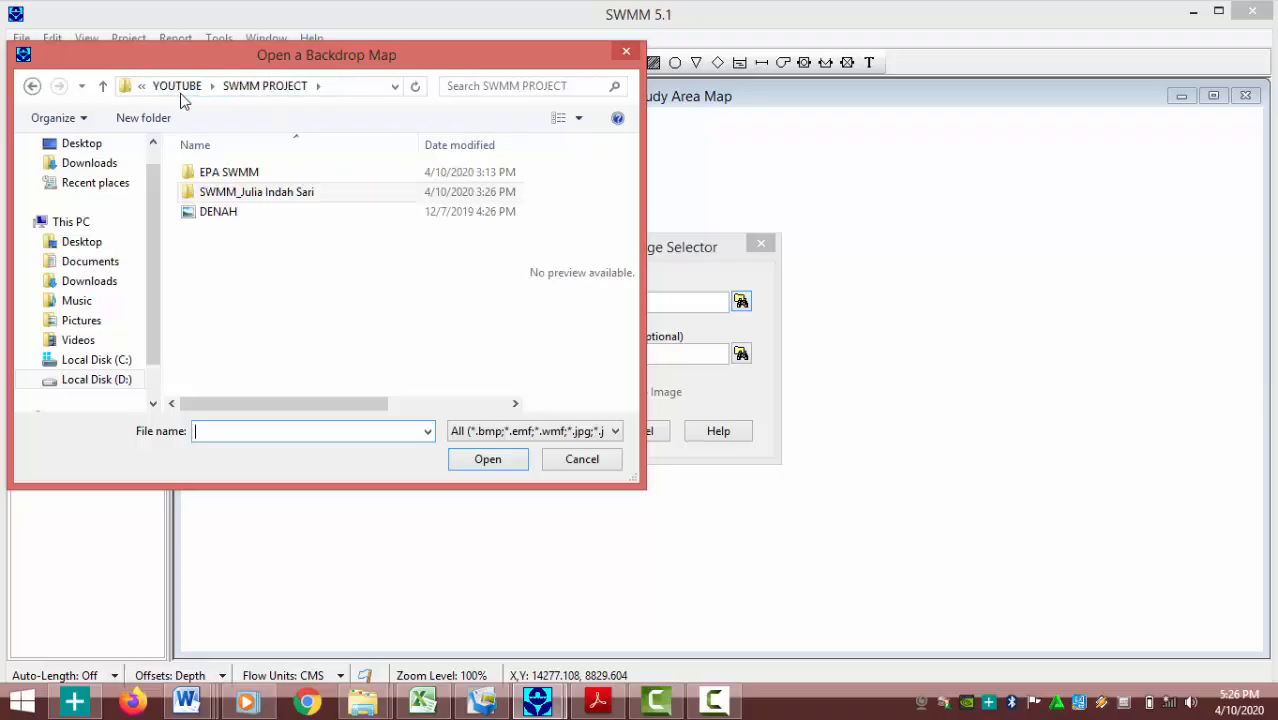
double_click(234, 216)
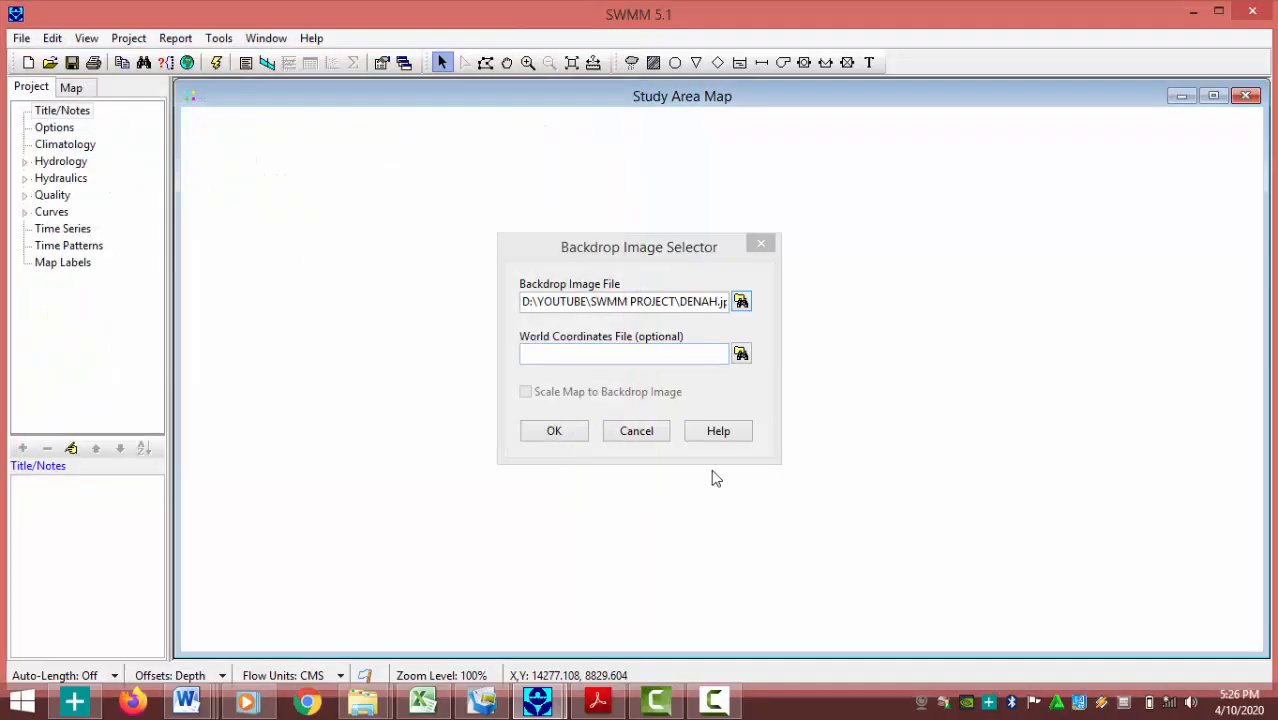
left_click(556, 434)
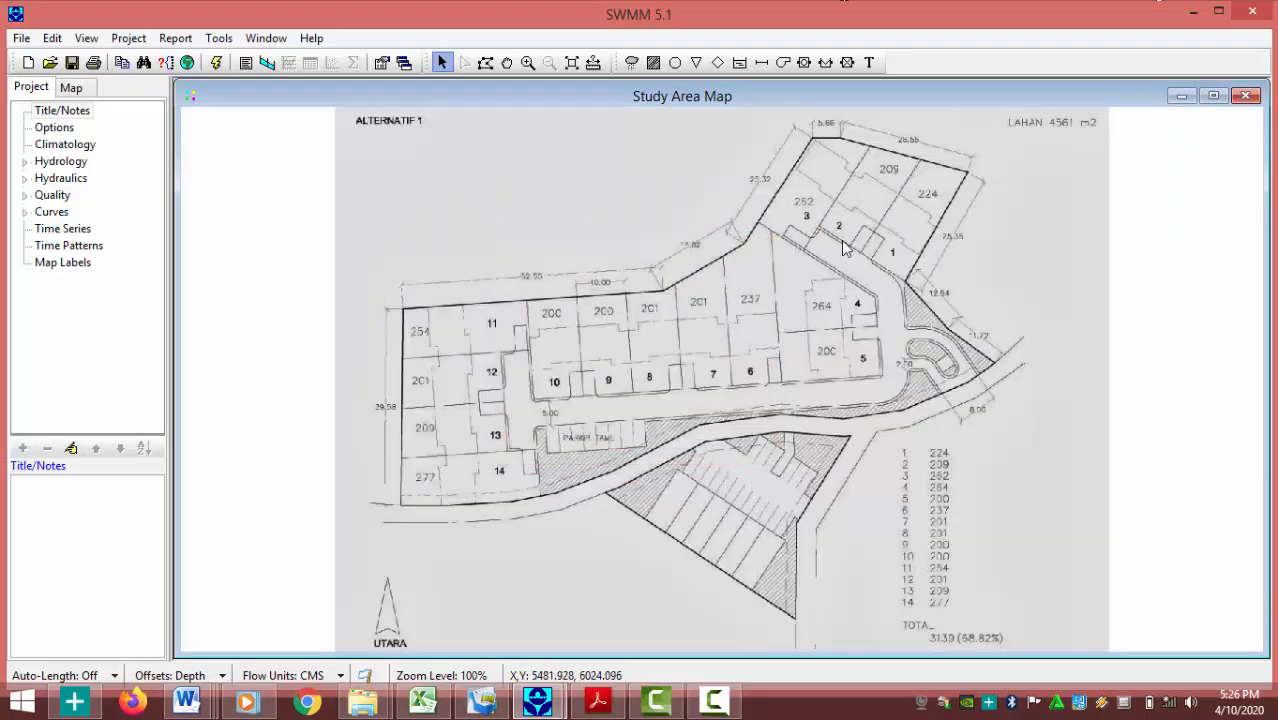
Switch to the SOAL document in Word, examine its housing site plan, and return to SWMM
mouse_move(186, 700)
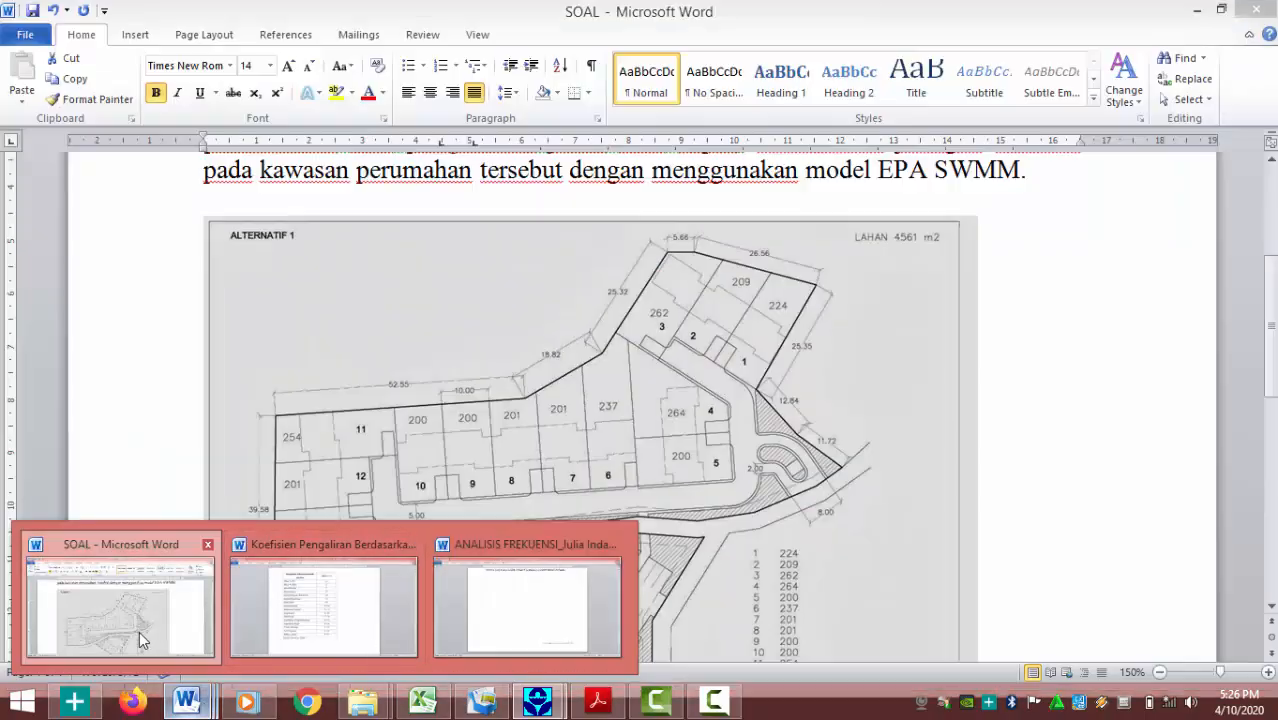
left_click(143, 640)
scroll(446, 385, "down", 1)
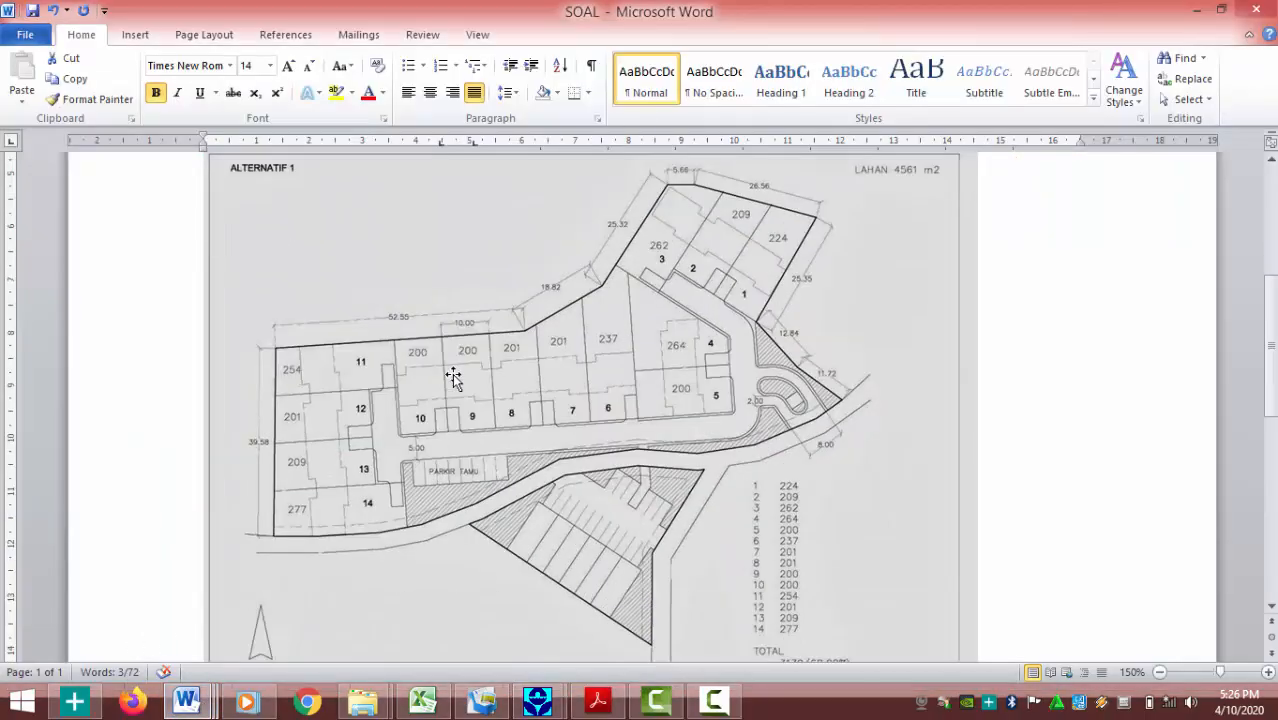
left_click(1192, 10)
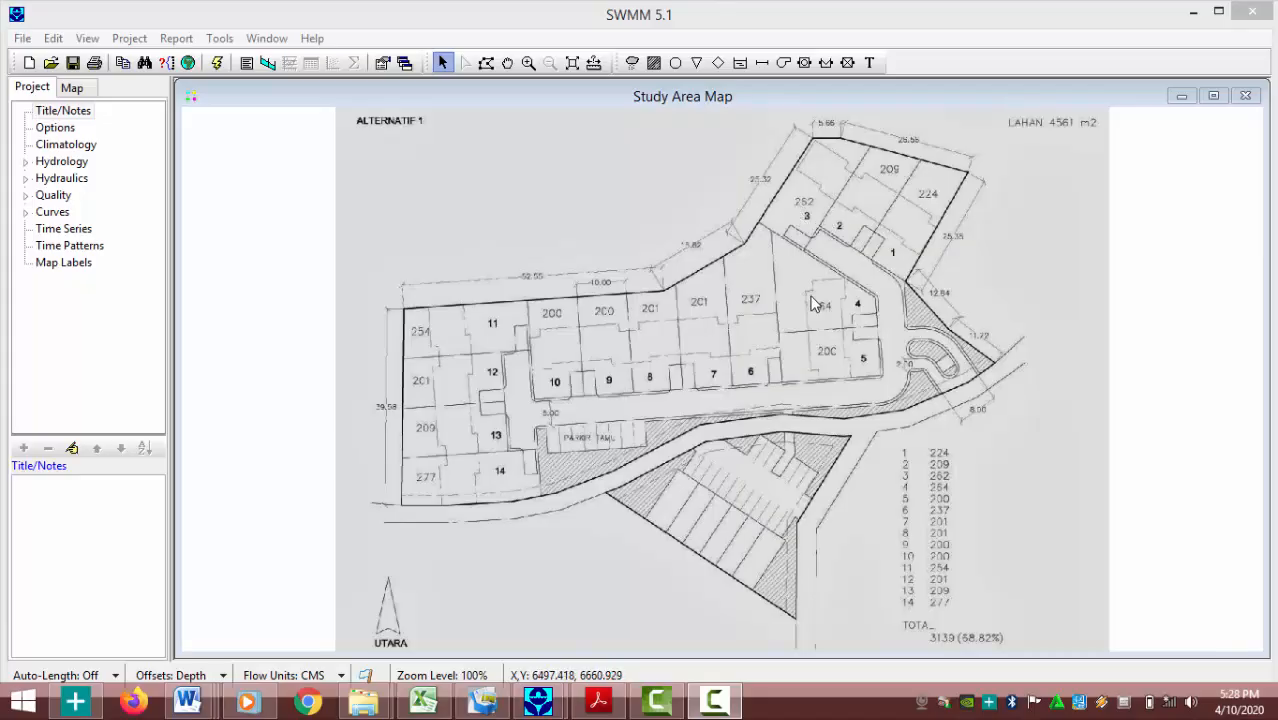
Outline lots 1, 2 and 3 of the site plan as three separate subcatchments, following their boundaries
left_click(653, 64)
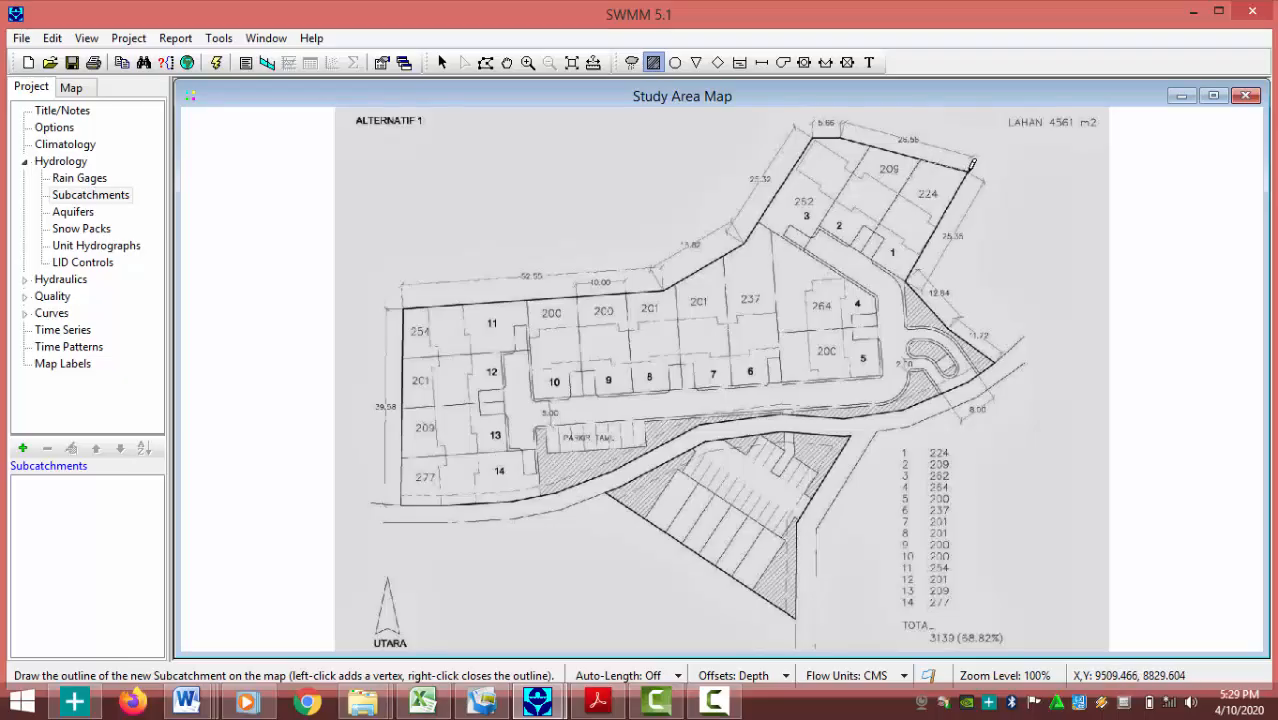
left_click(967, 172)
right_click(924, 153)
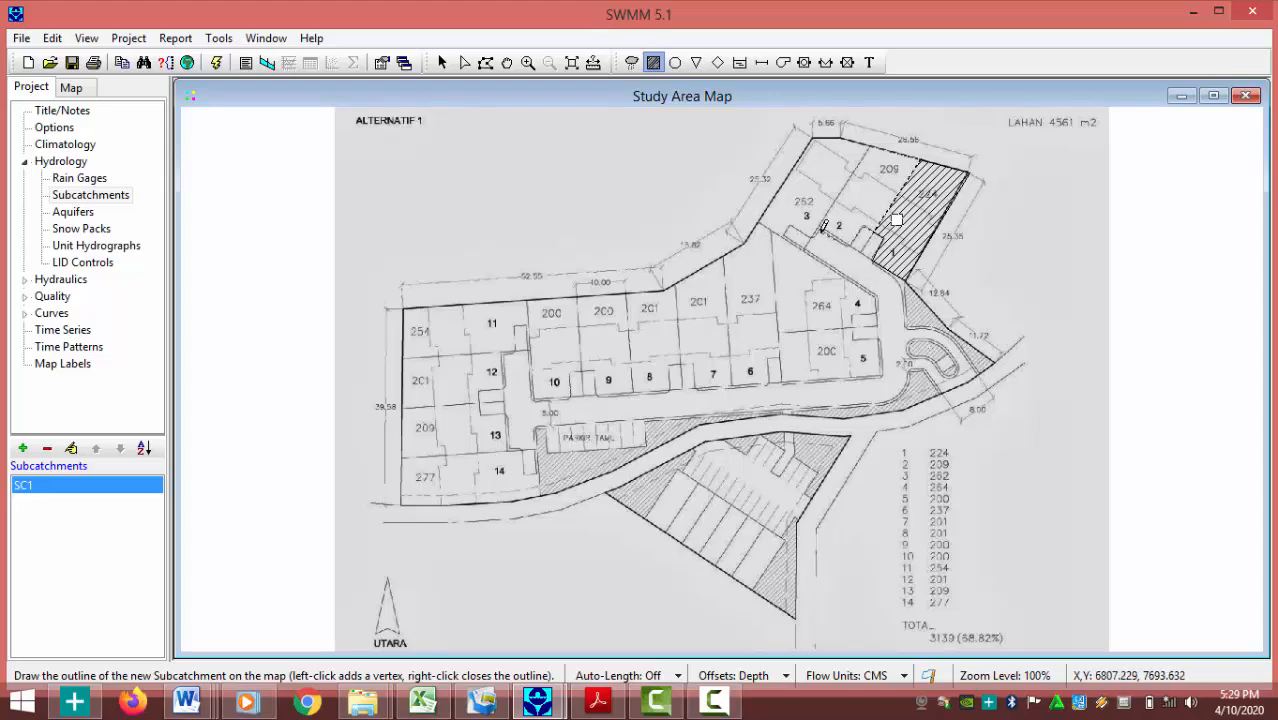
left_click(822, 231)
right_click(877, 140)
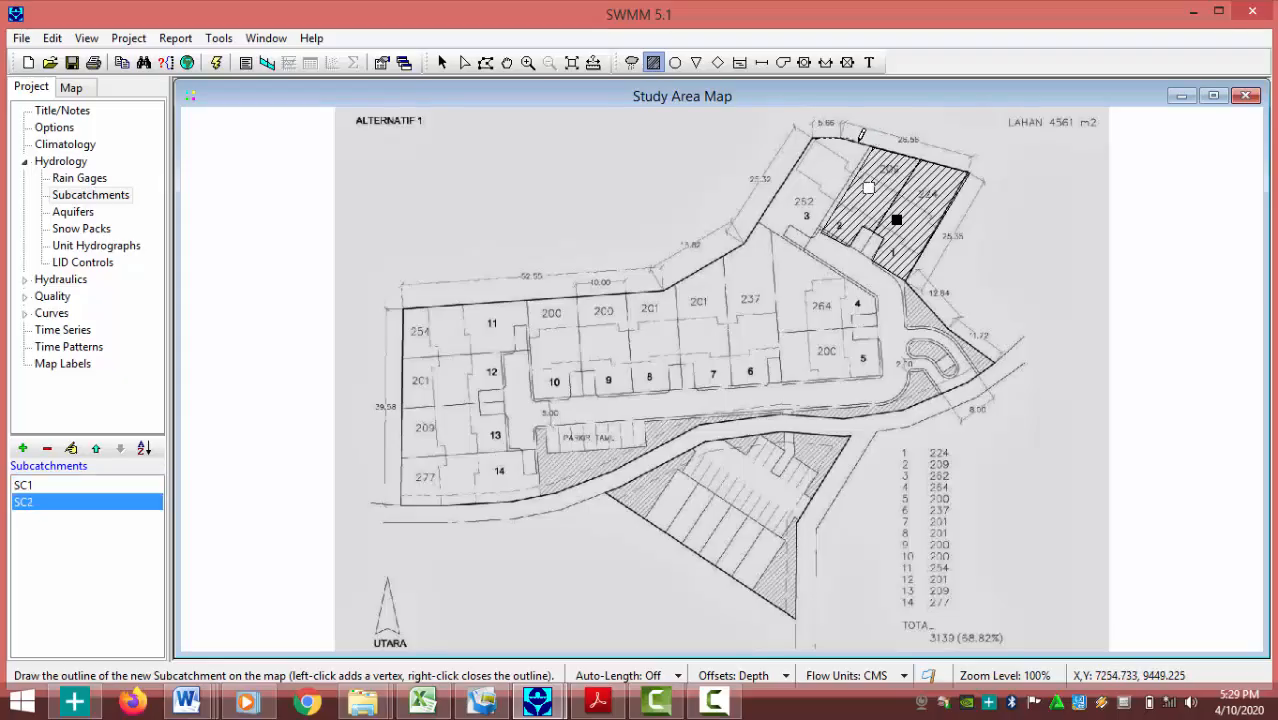
left_click(872, 148)
right_click(814, 133)
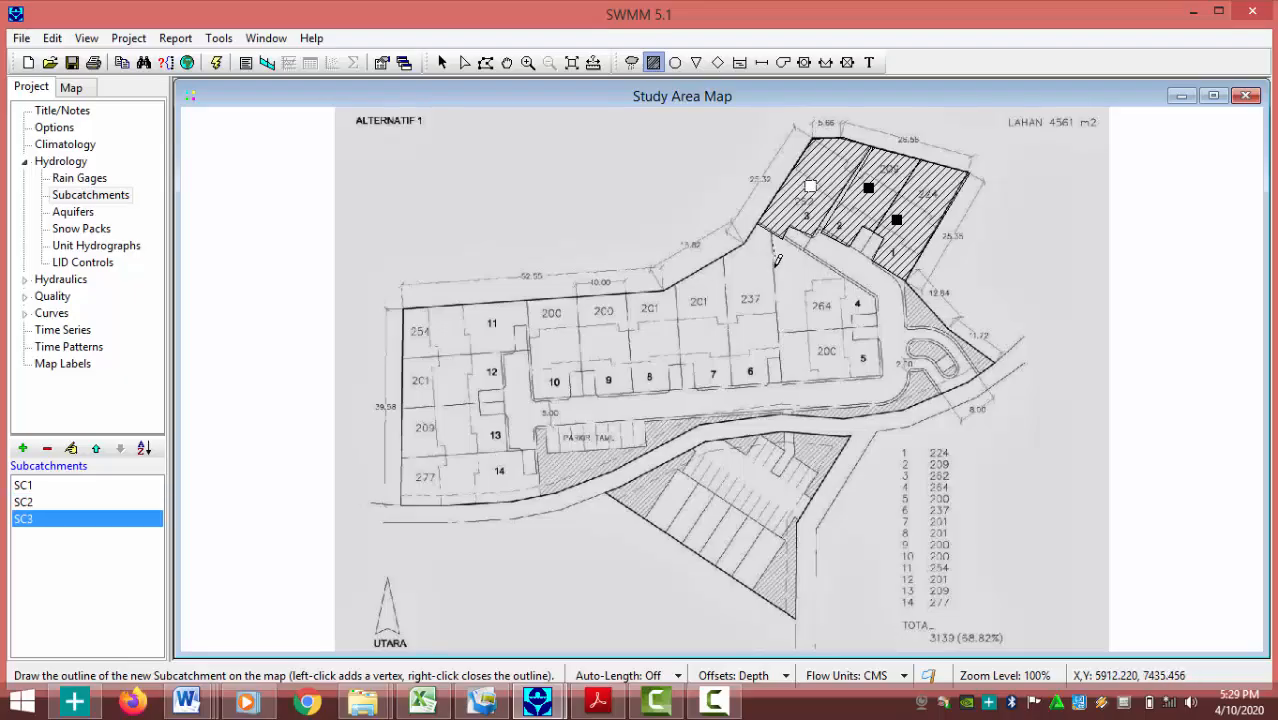
Outline lots 4 and 5 of the site plan as two more subcatchments
left_click(779, 330)
right_click(776, 262)
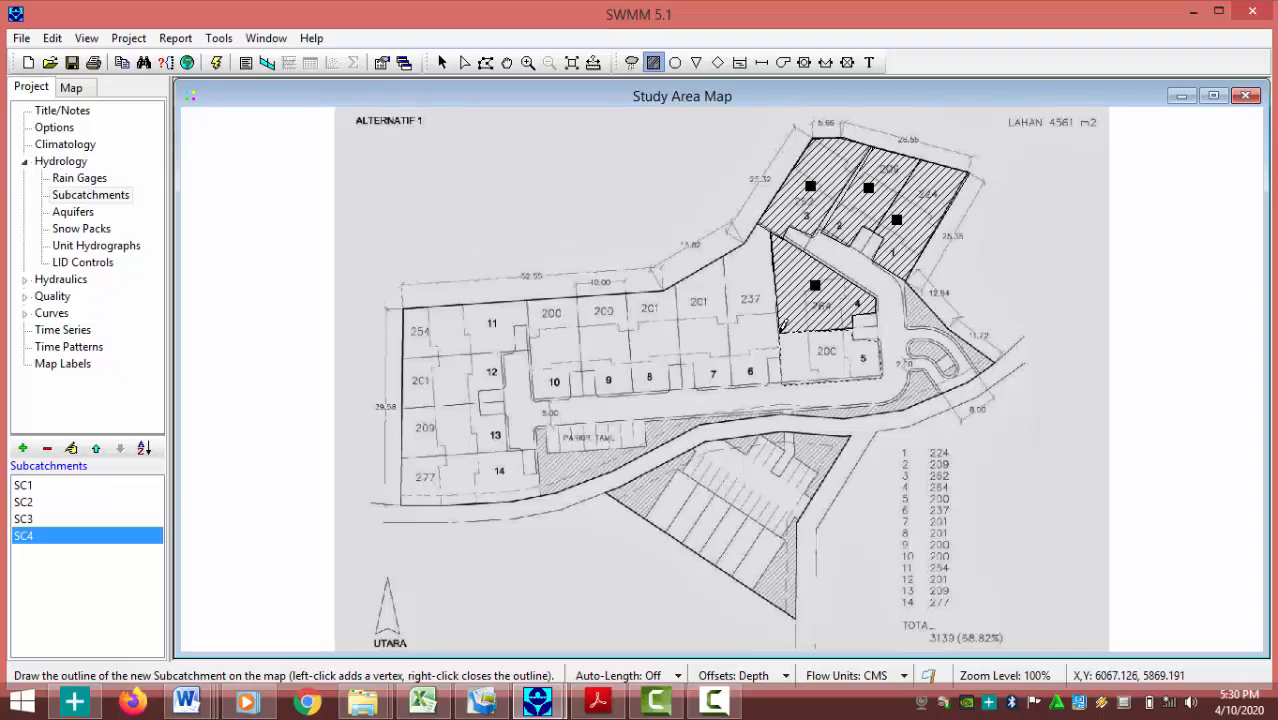
right_click(783, 326)
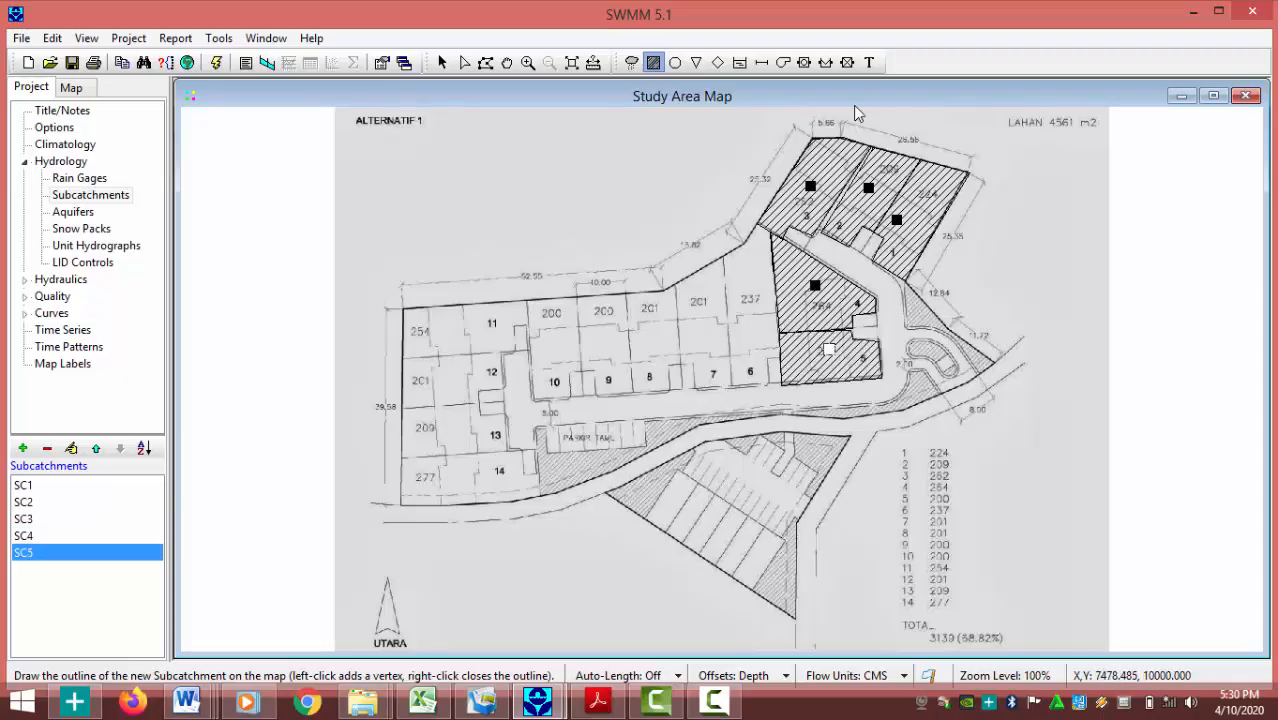
Place five junctions along the road frontage, one in front of each of lots 1 to 5
left_click(675, 63)
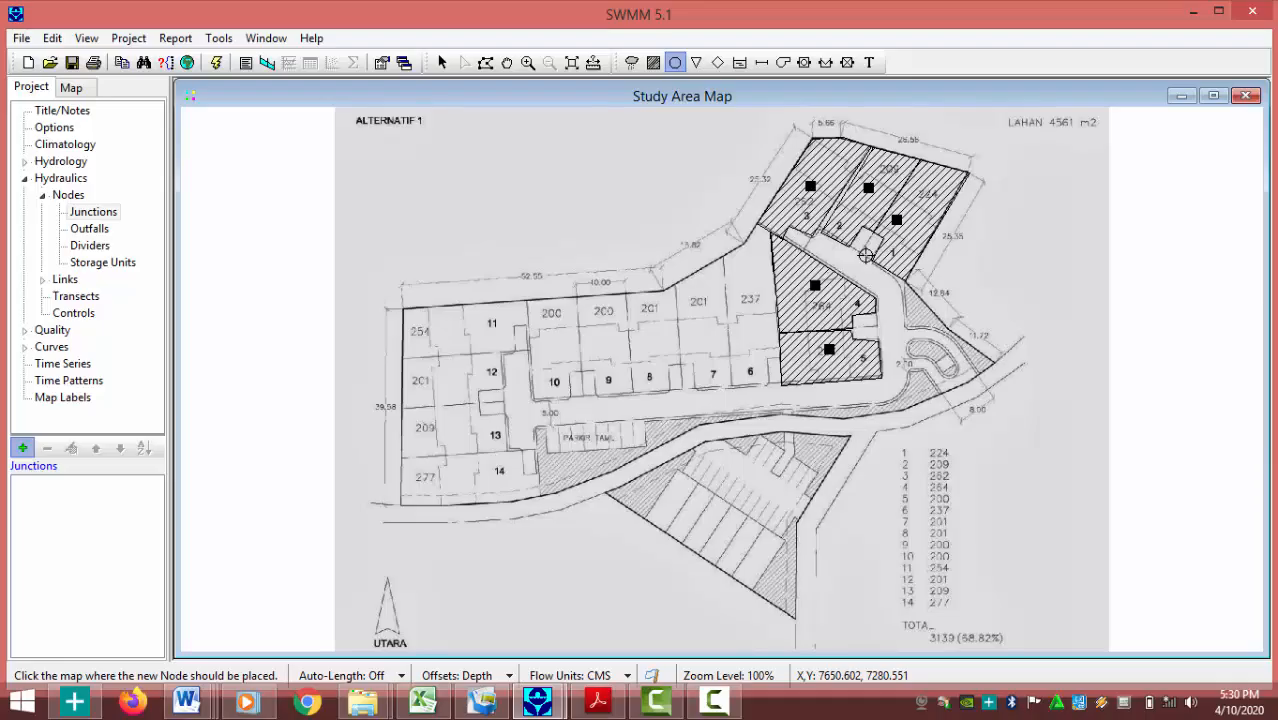
left_click(866, 255)
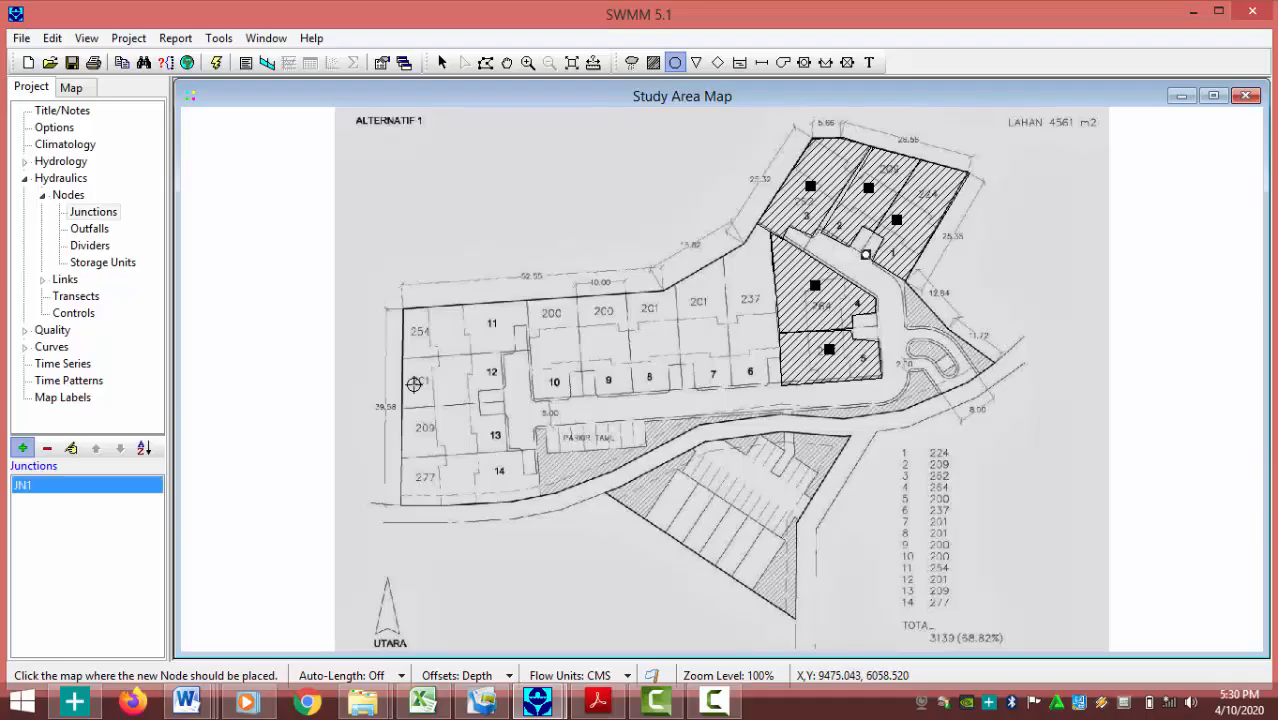
left_click(857, 250)
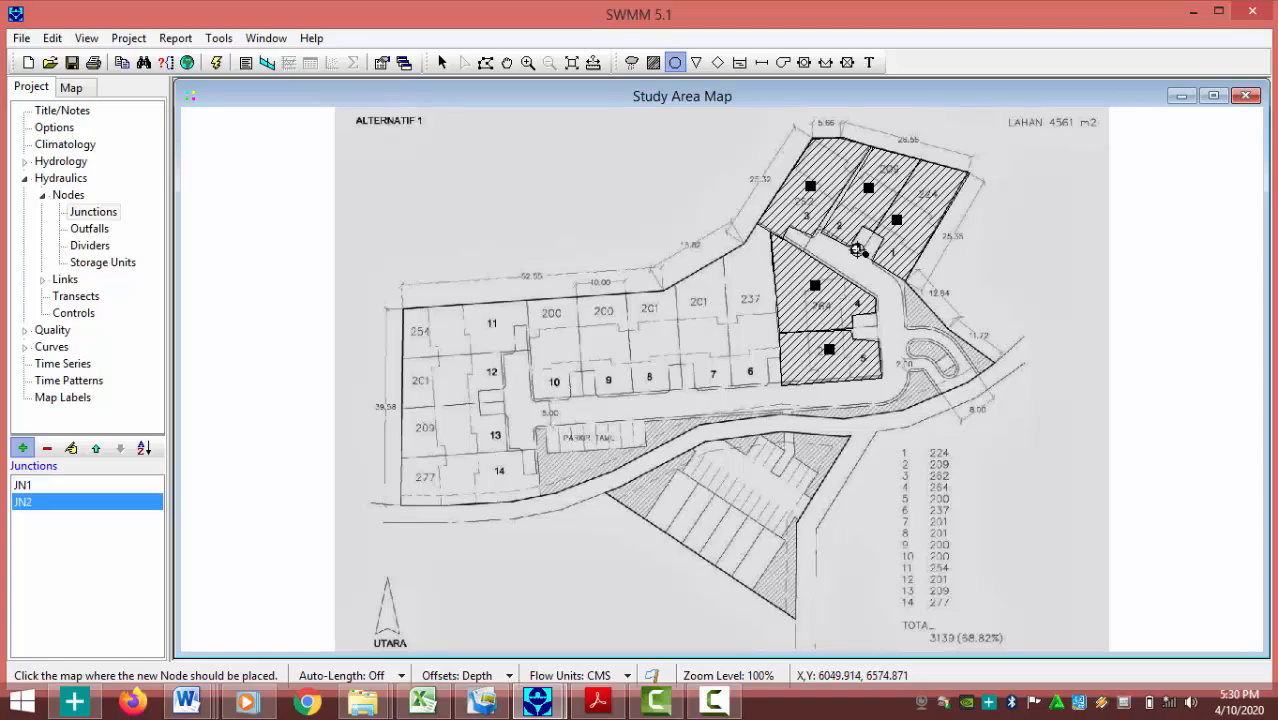
left_click(806, 243)
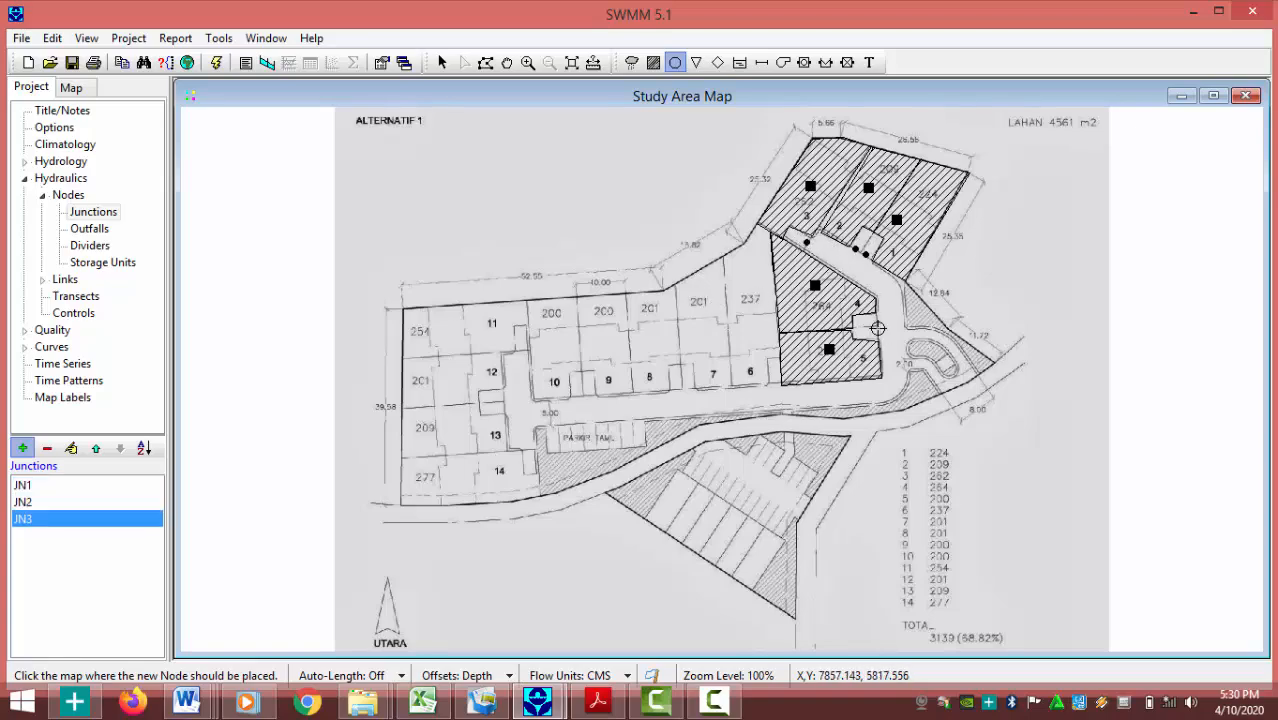
left_click(875, 321)
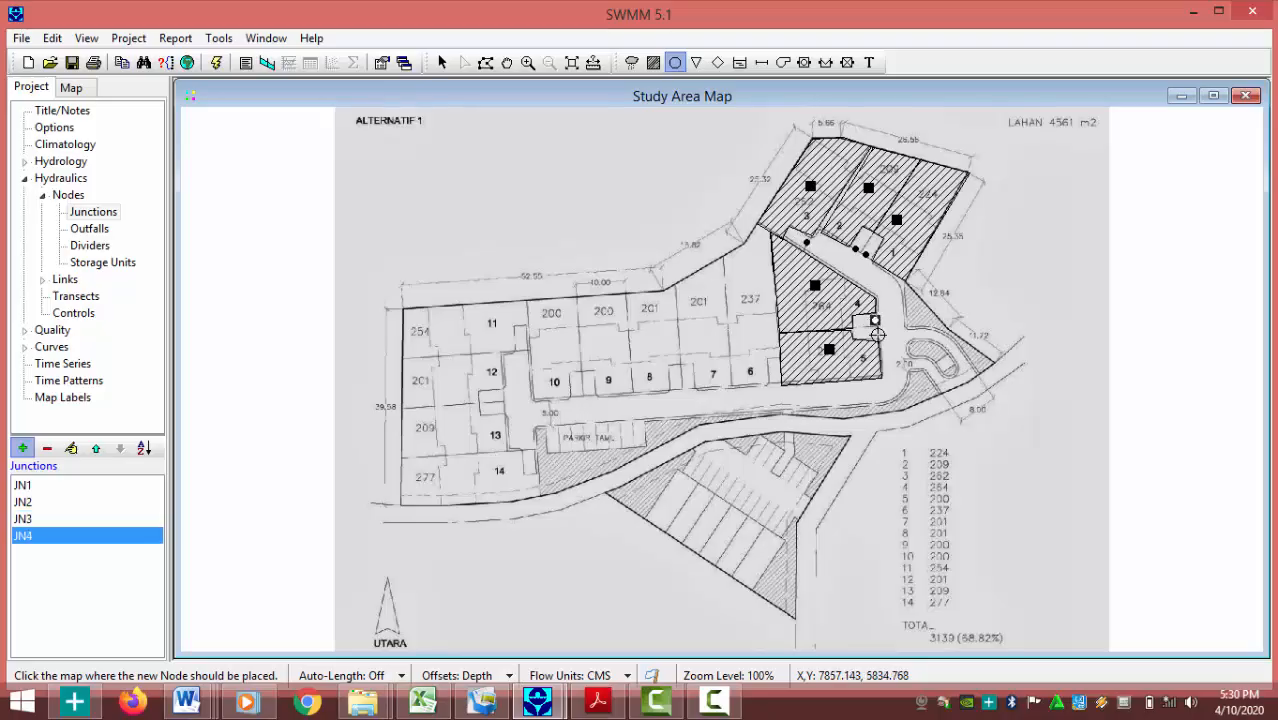
left_click(877, 334)
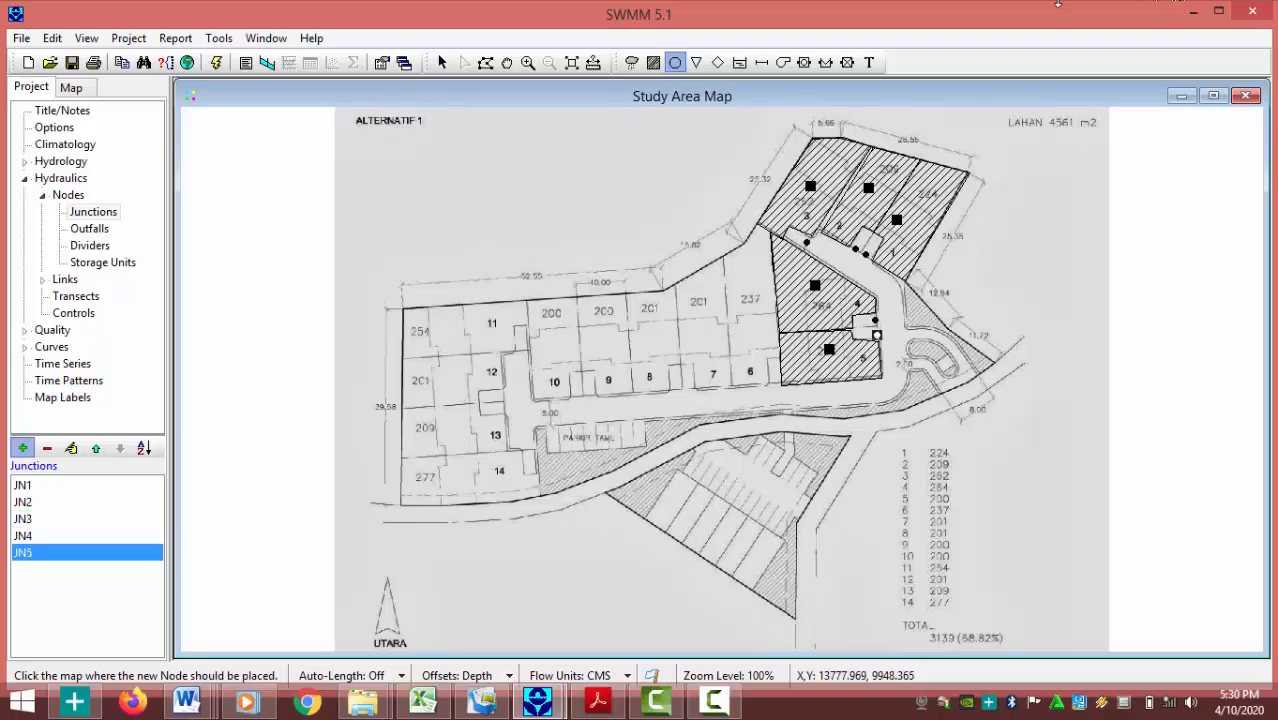
Link the junctions in sequence with conduits, from lot 1 through lots 2 and 3 to lot 4
left_click(762, 63)
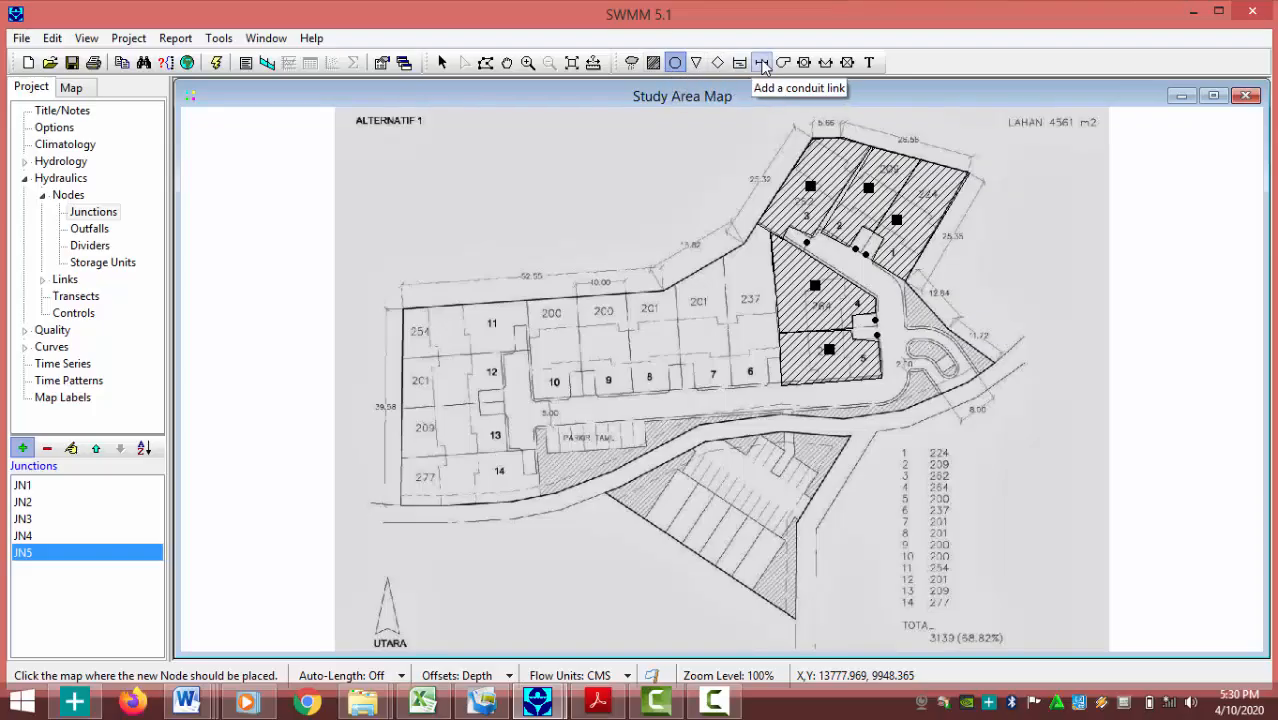
left_click(762, 63)
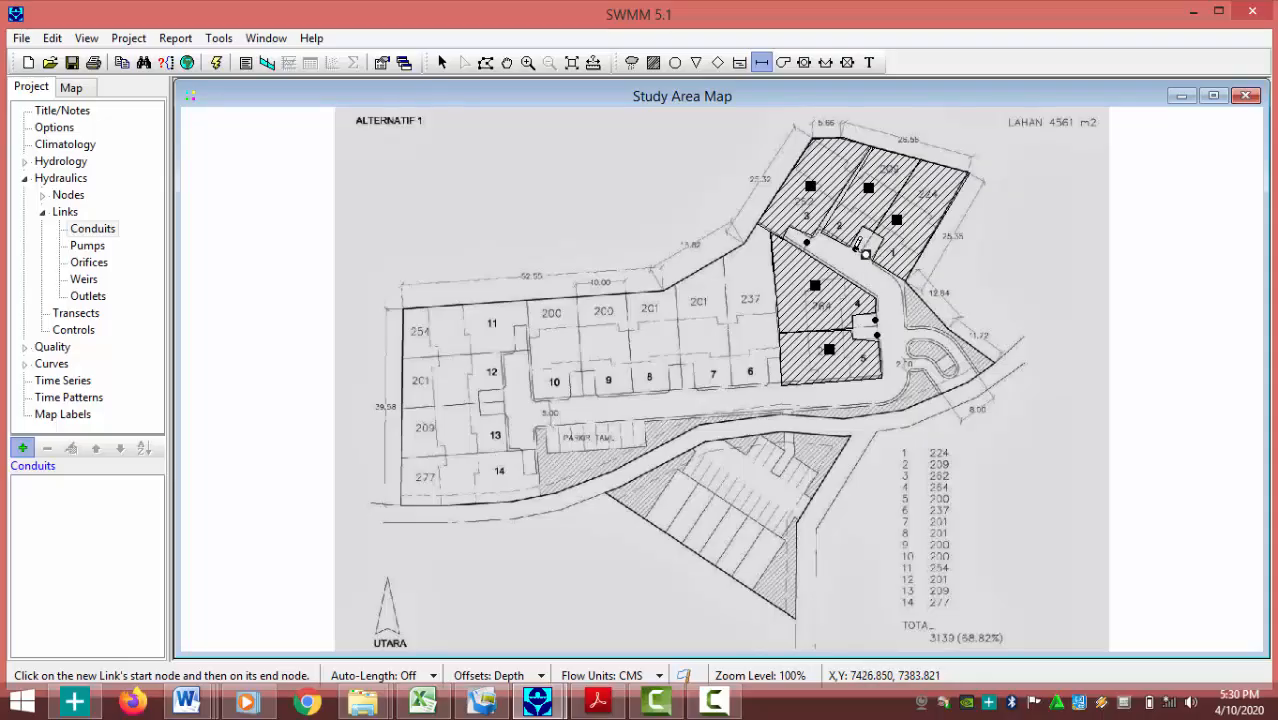
left_click(858, 248)
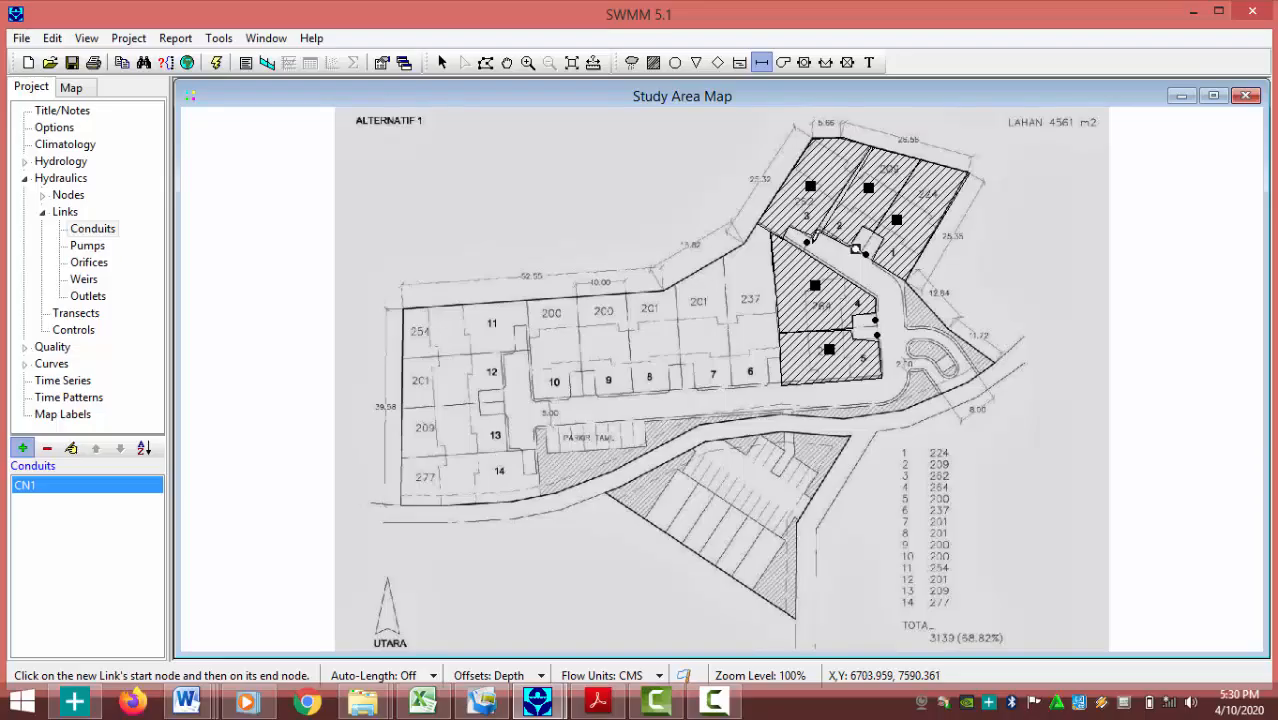
left_click(856, 249)
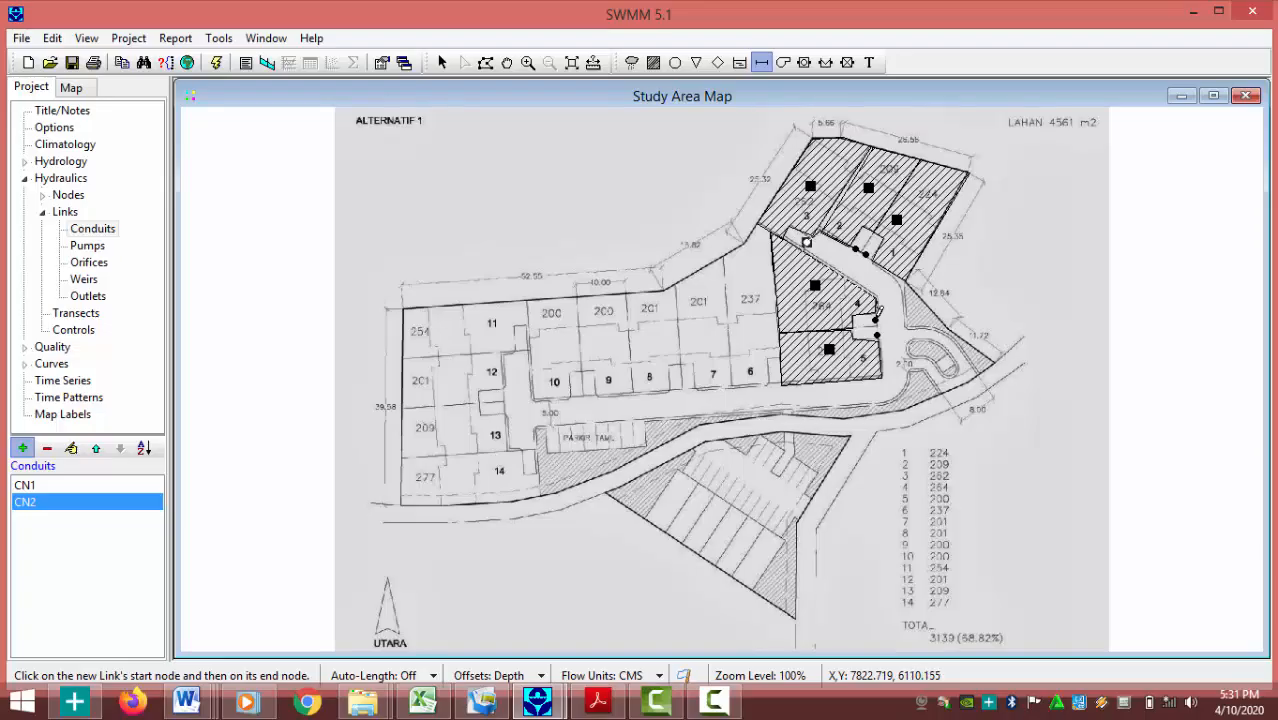
left_click(876, 320)
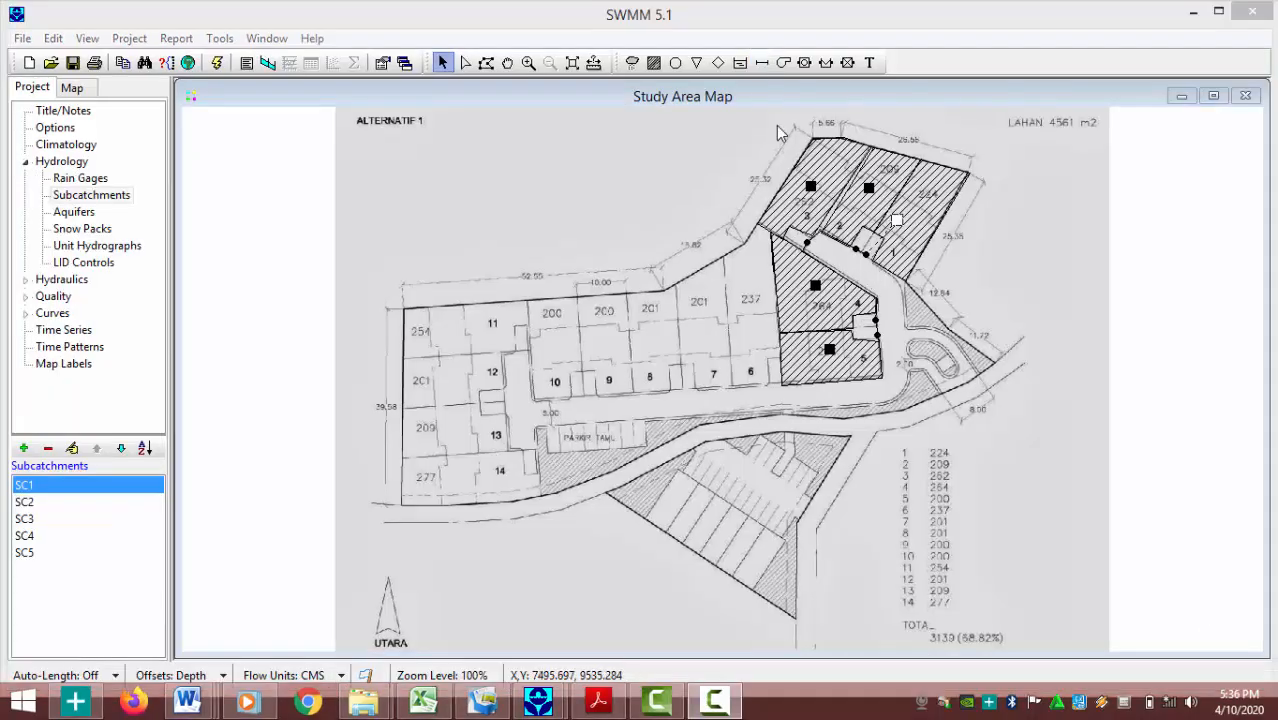
Unload the site plan backdrop from the study area map
left_click(86, 38)
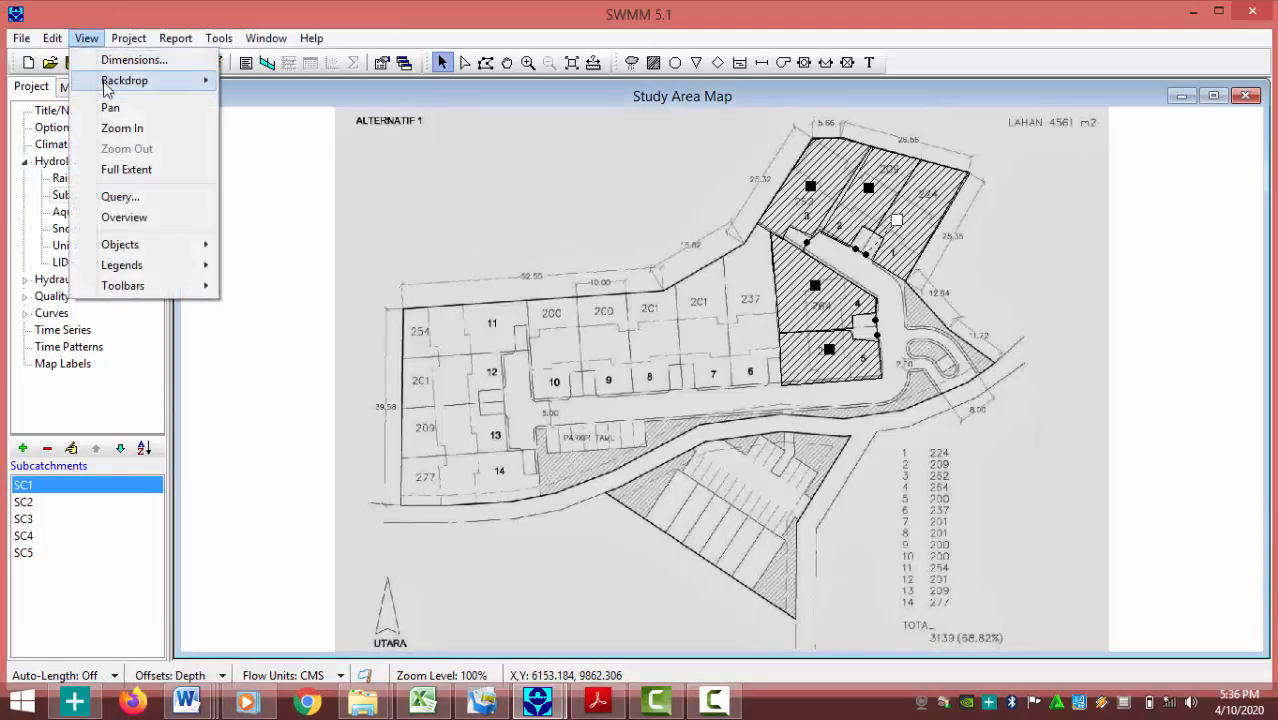
mouse_move(124, 80)
left_click(268, 101)
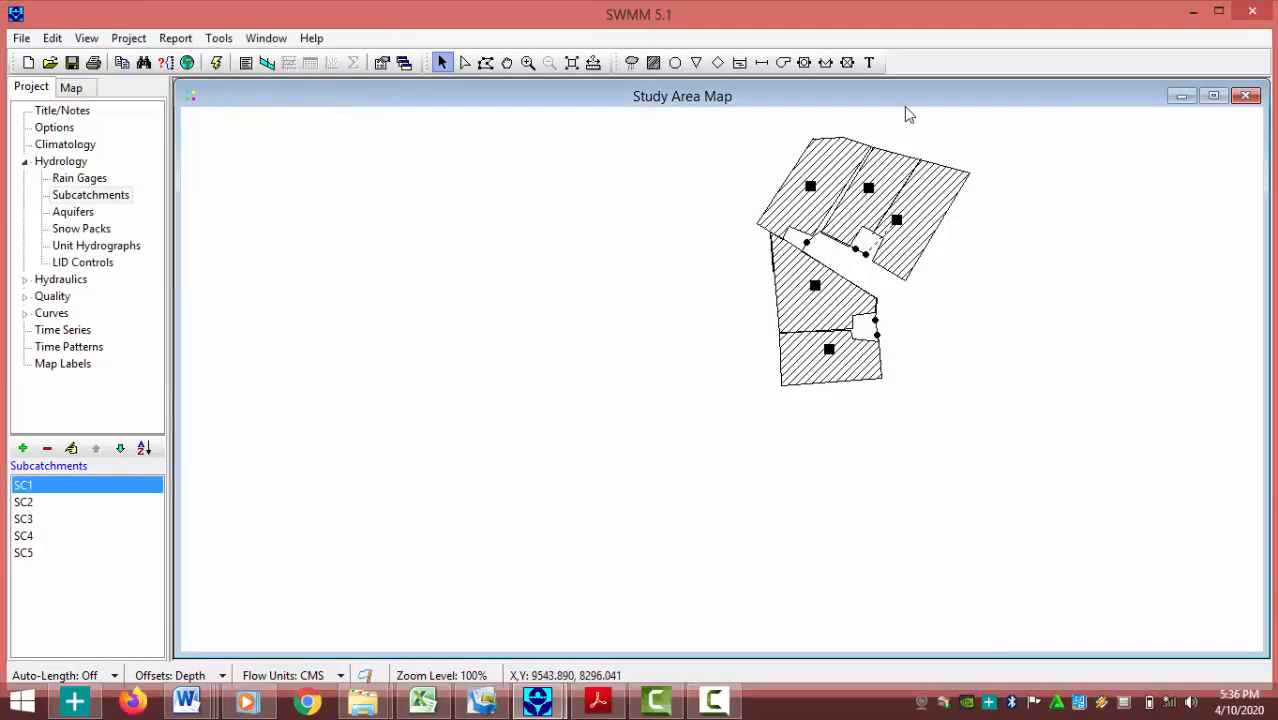
Turn on the subcatchment, node and link ID annotations on the study area map
right_click(1017, 253)
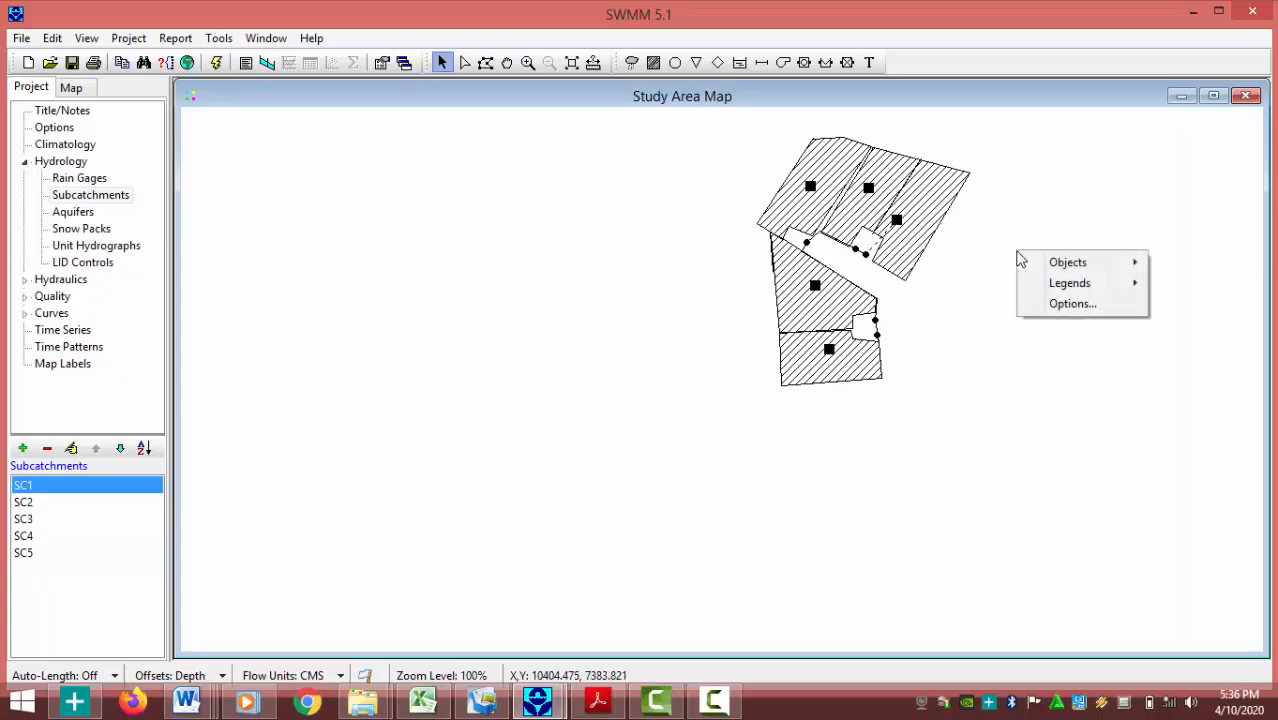
left_click(1068, 306)
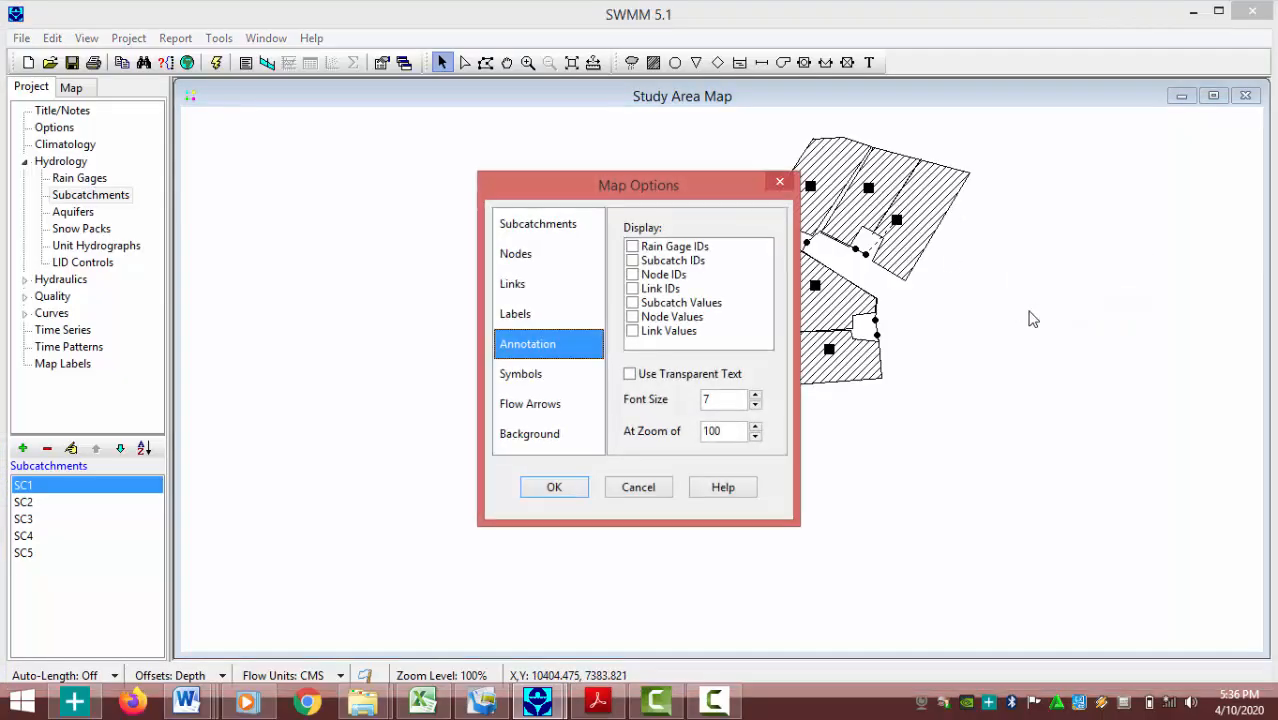
left_click(538, 318)
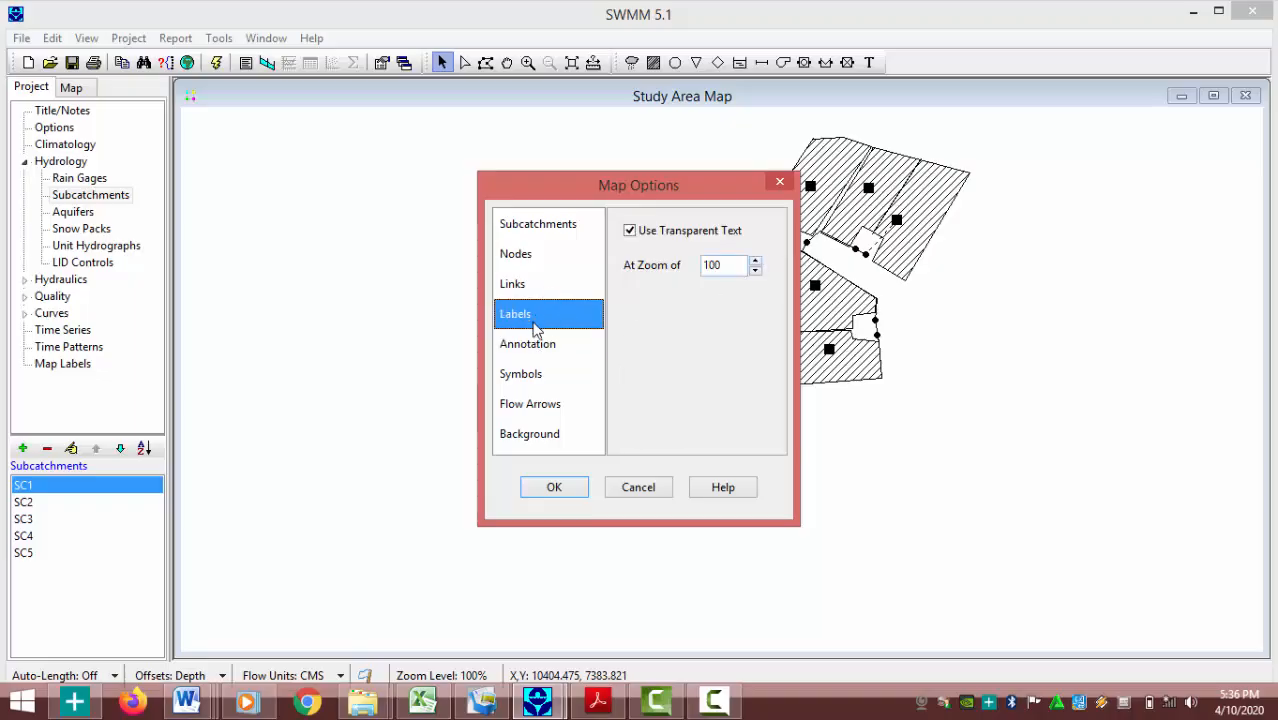
left_click(545, 345)
left_click(632, 275)
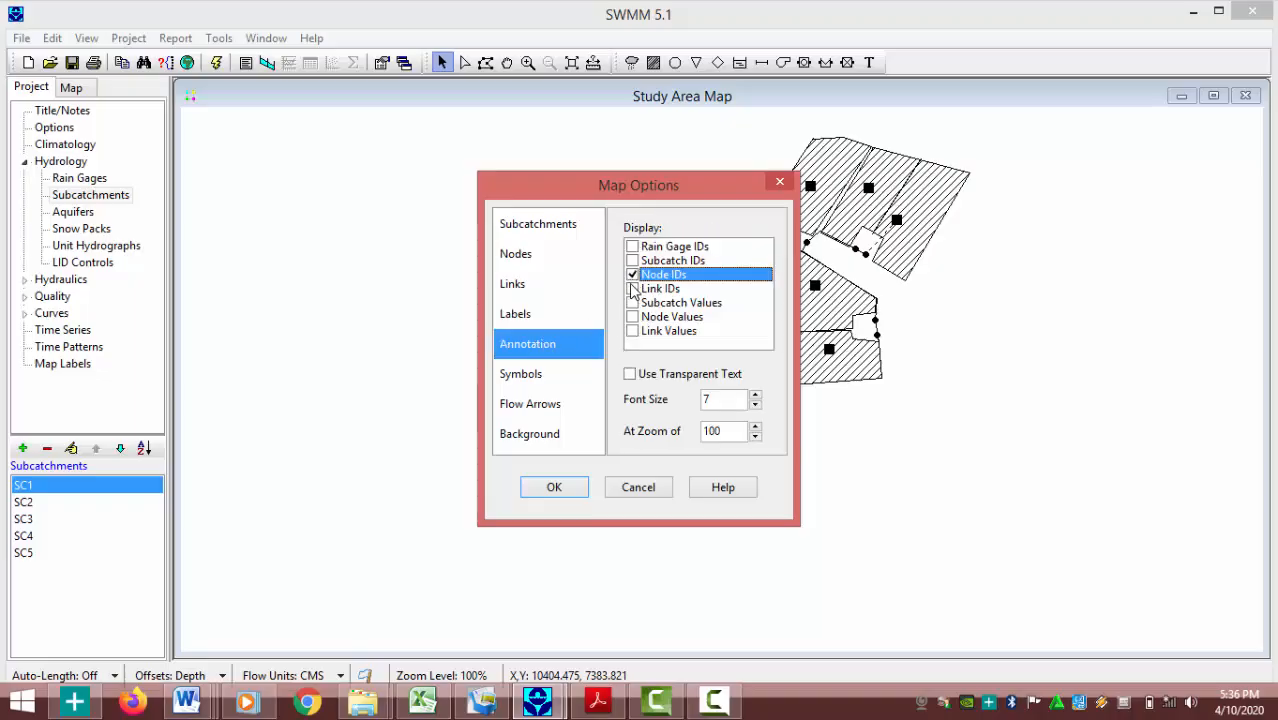
left_click(632, 289)
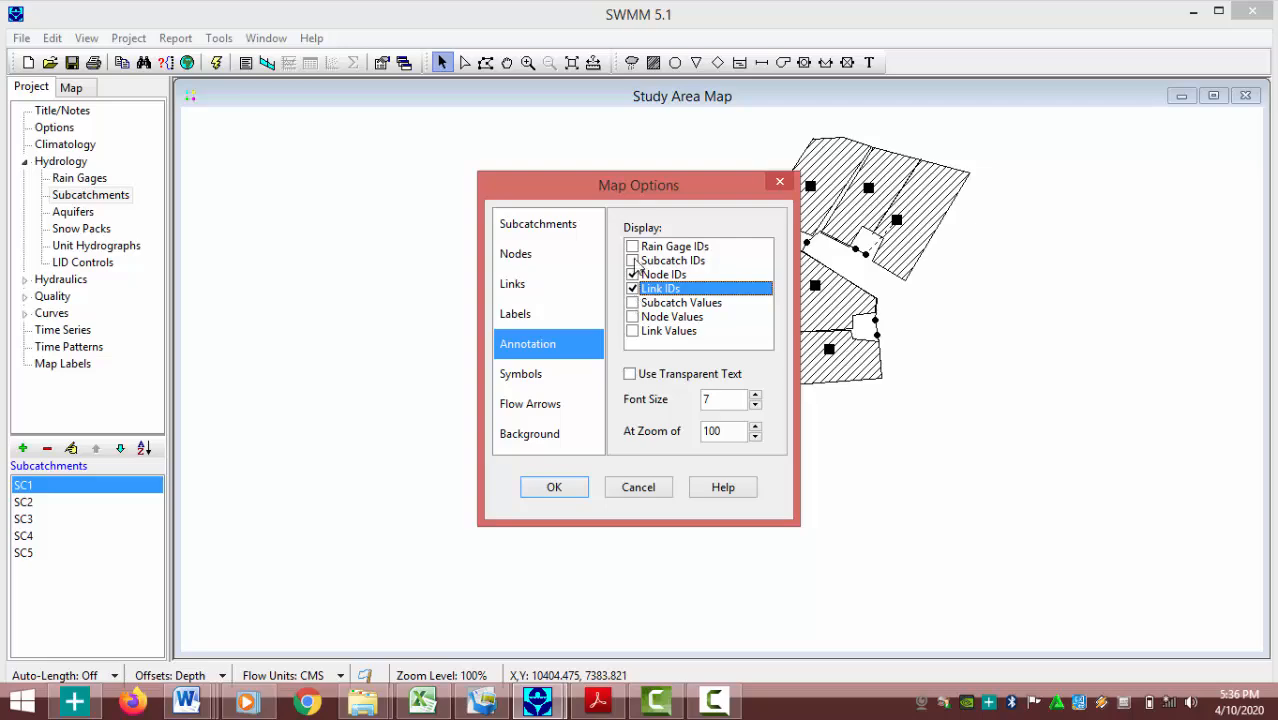
left_click(633, 261)
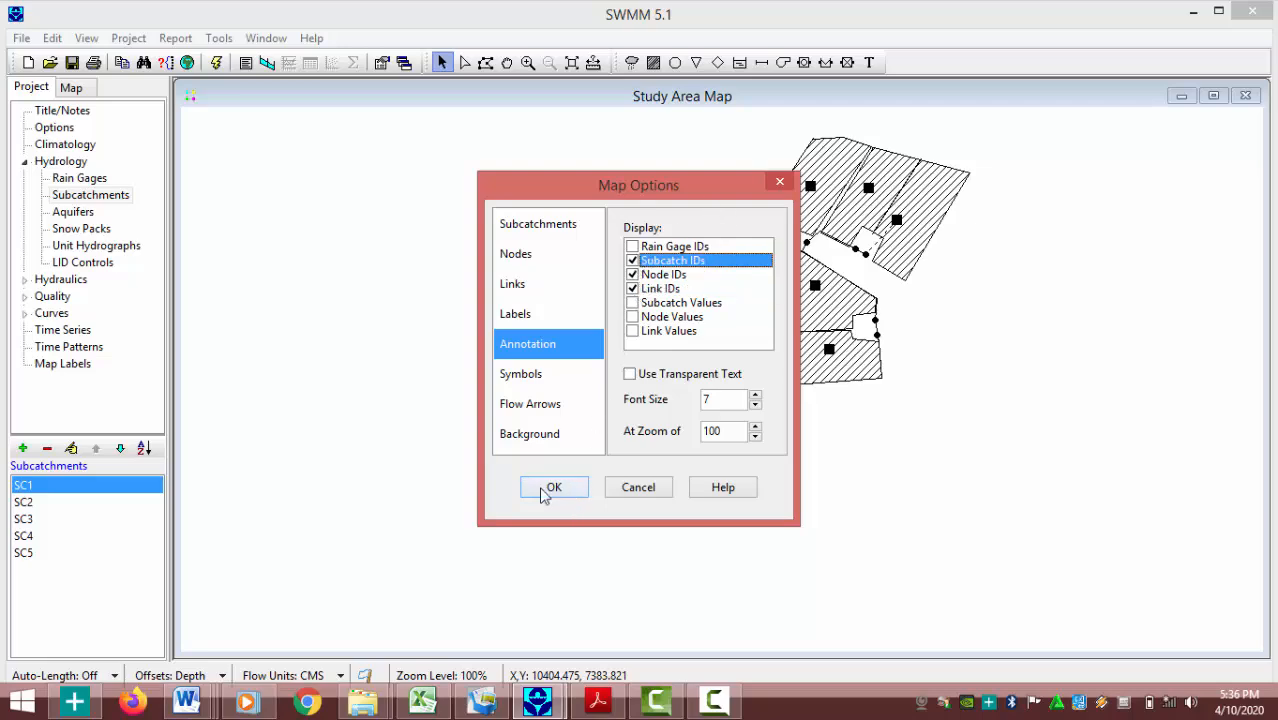
left_click(553, 488)
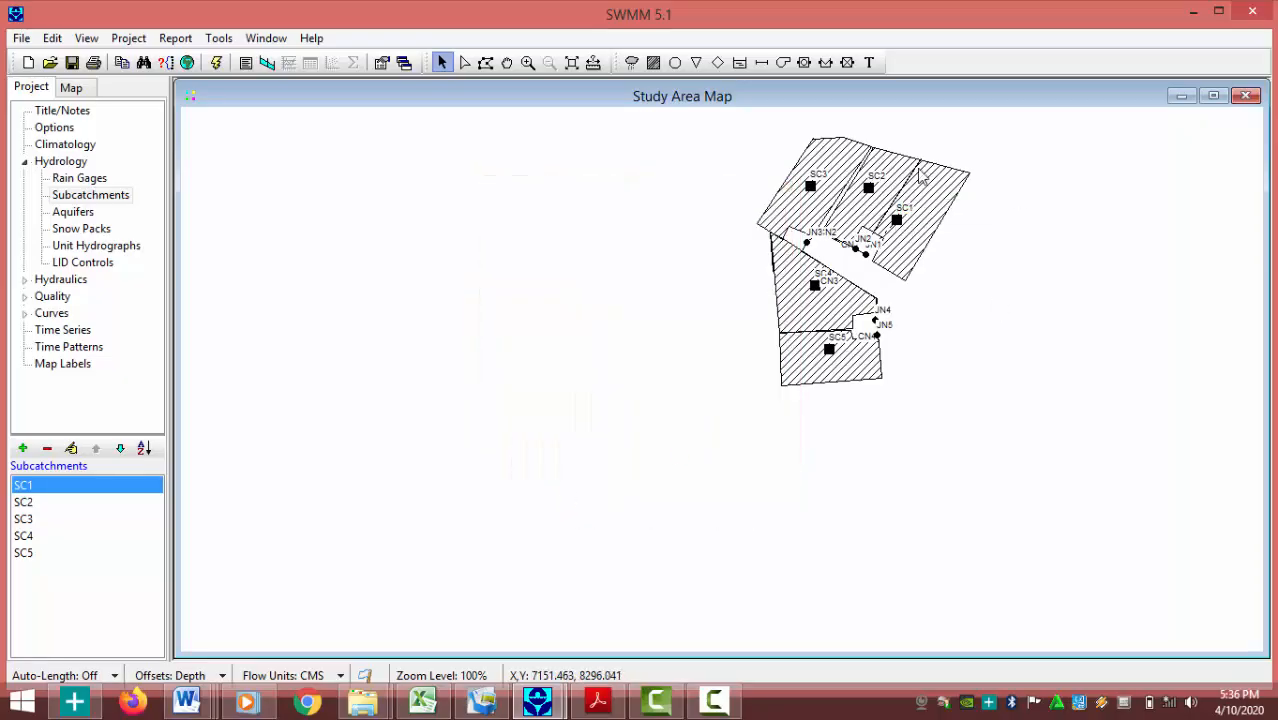
Set the outlet of subcatchment SC2 to junction JN2
left_click(528, 62)
left_click(846, 194)
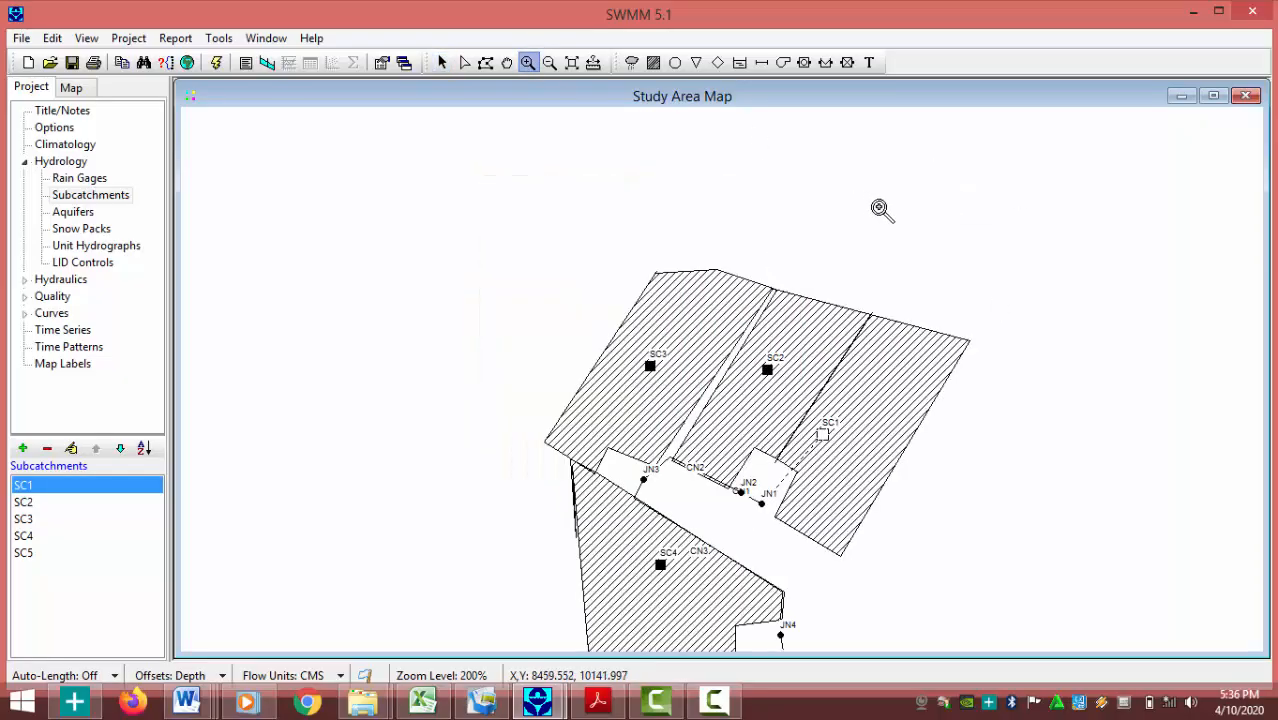
left_click(549, 63)
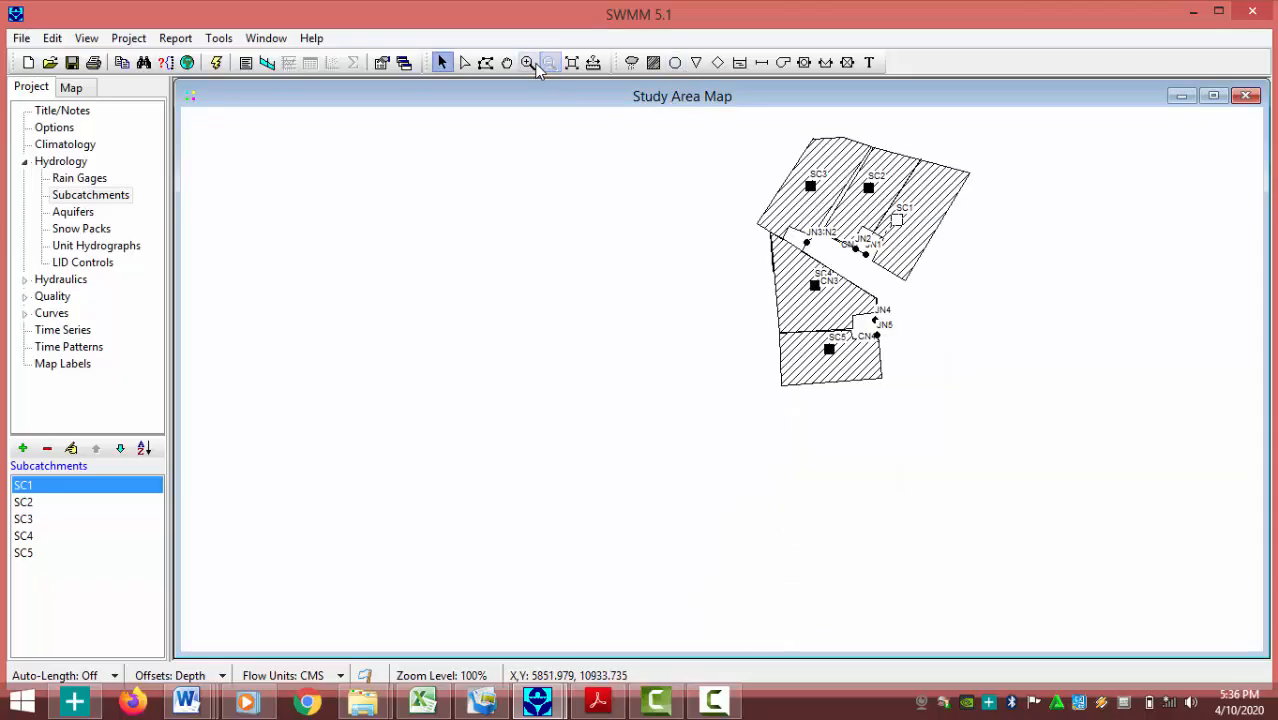
left_click(771, 179)
left_click(507, 62)
left_click_drag(933, 449, 847, 228)
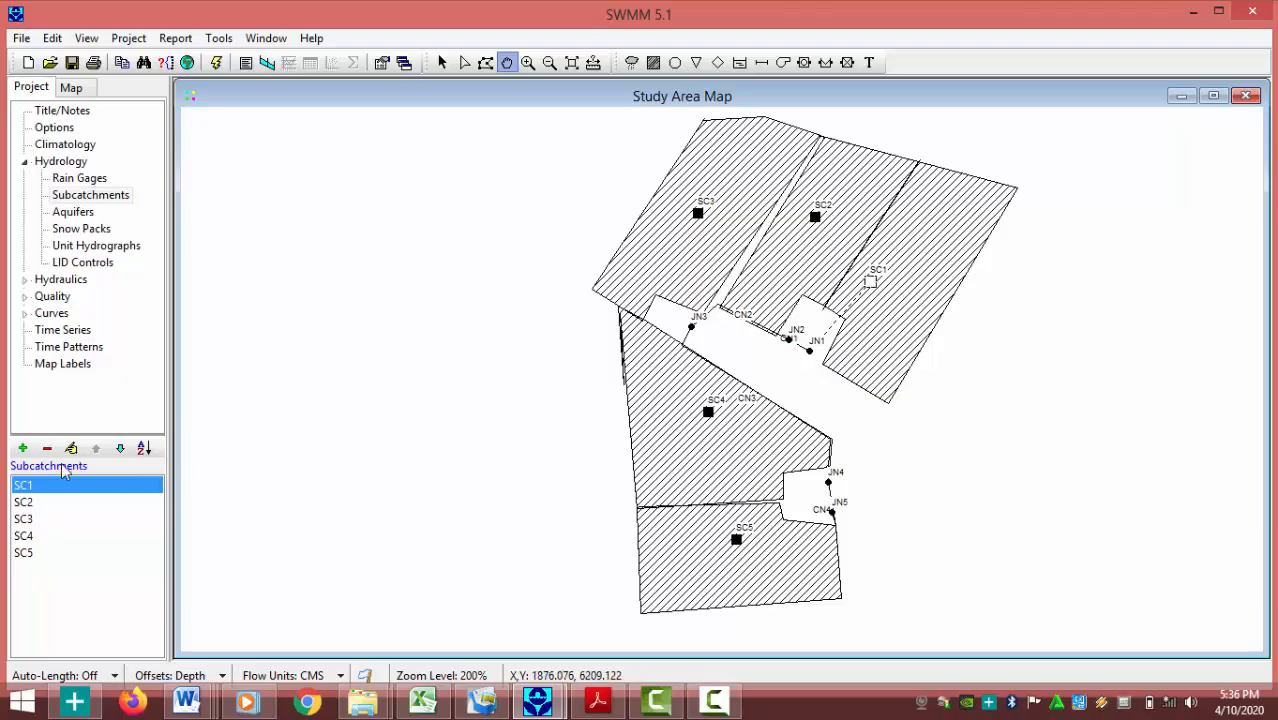
left_click(442, 62)
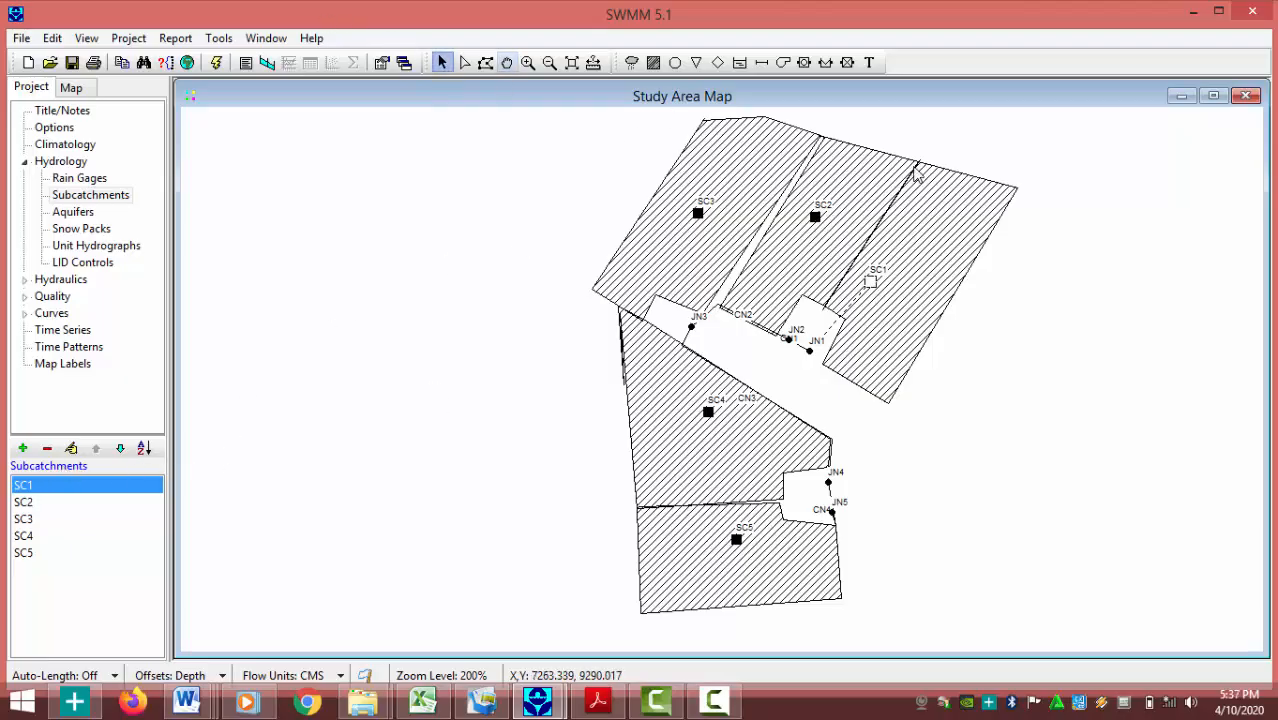
left_click(818, 222)
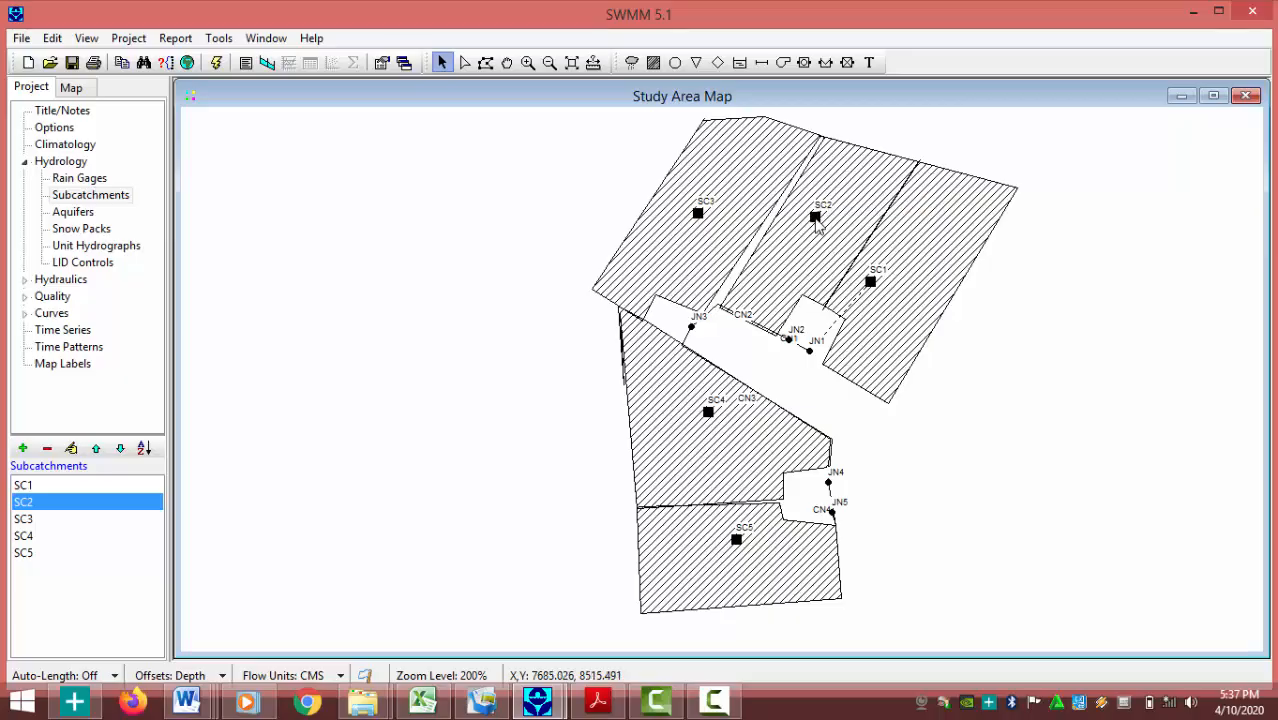
double_click(818, 222)
left_click(420, 221)
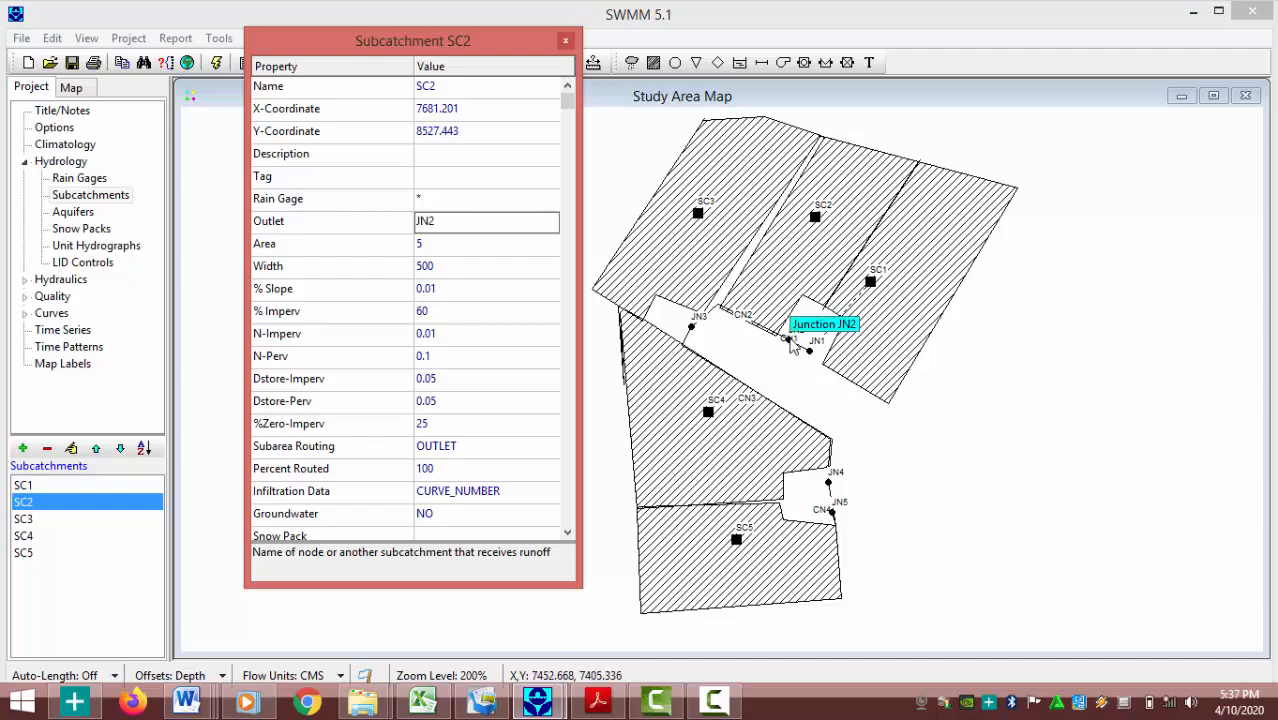
left_click(566, 41)
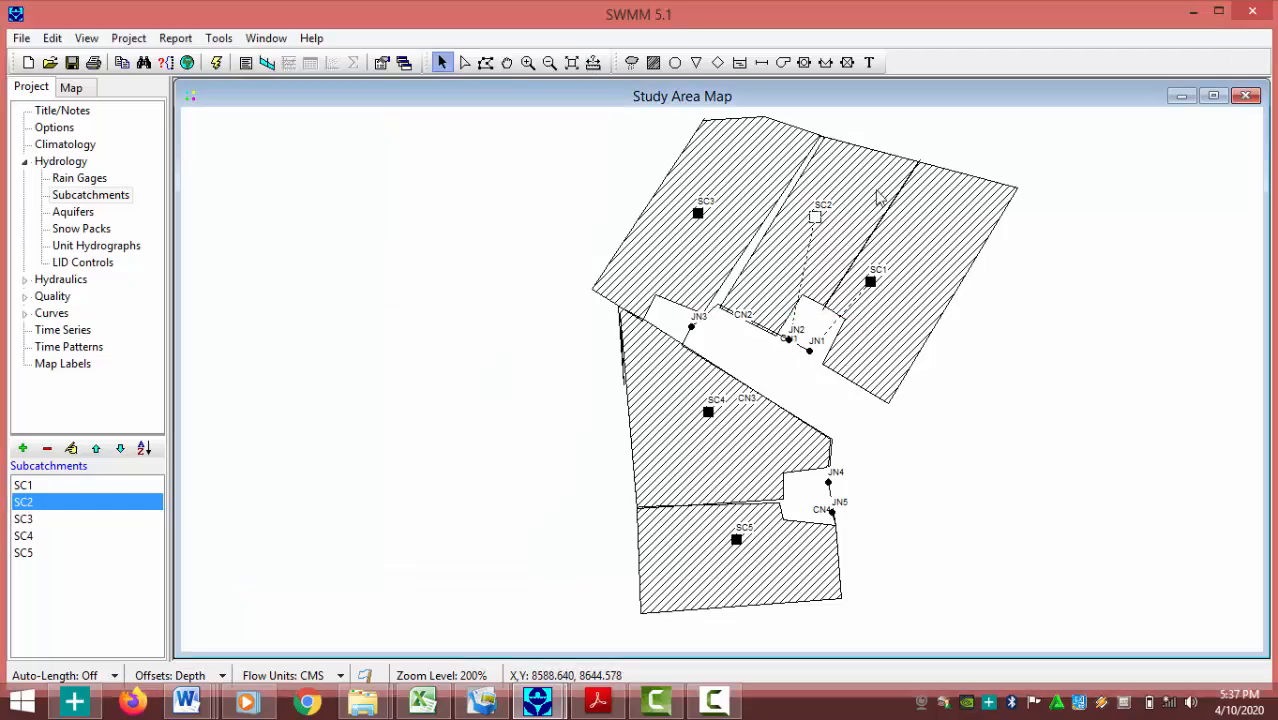
Set the outlet of subcatchment SC3 to junction JN3
double_click(704, 219)
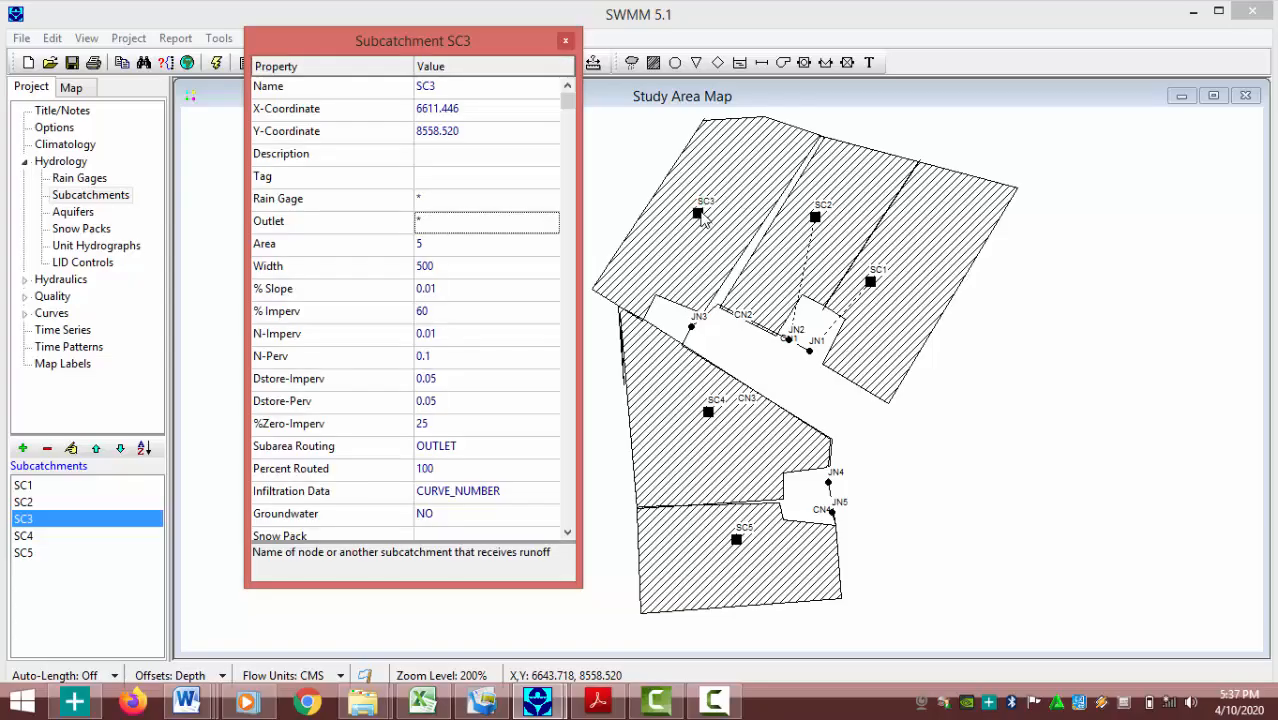
left_click(447, 221)
type("JN3")
left_click(565, 40)
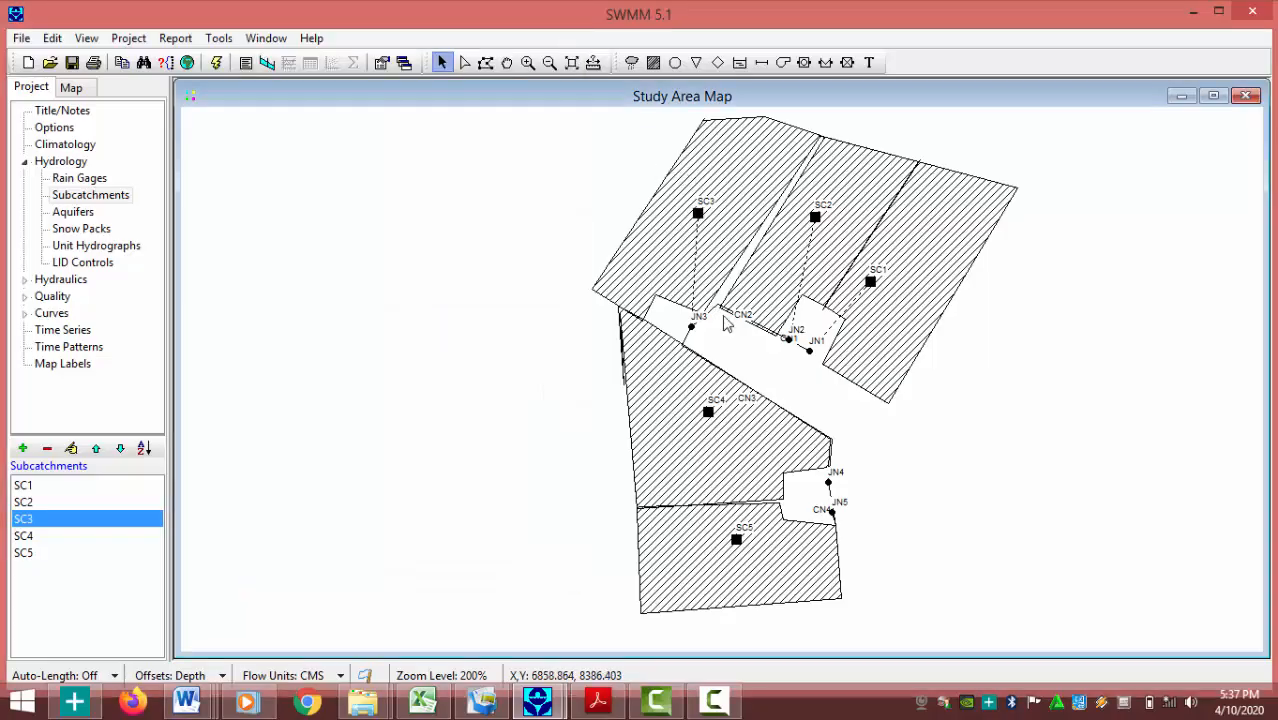
Assign junction JN4 as the outlet of subcatchment SC4 and junction JN5 as the outlet of SC5
double_click(708, 410)
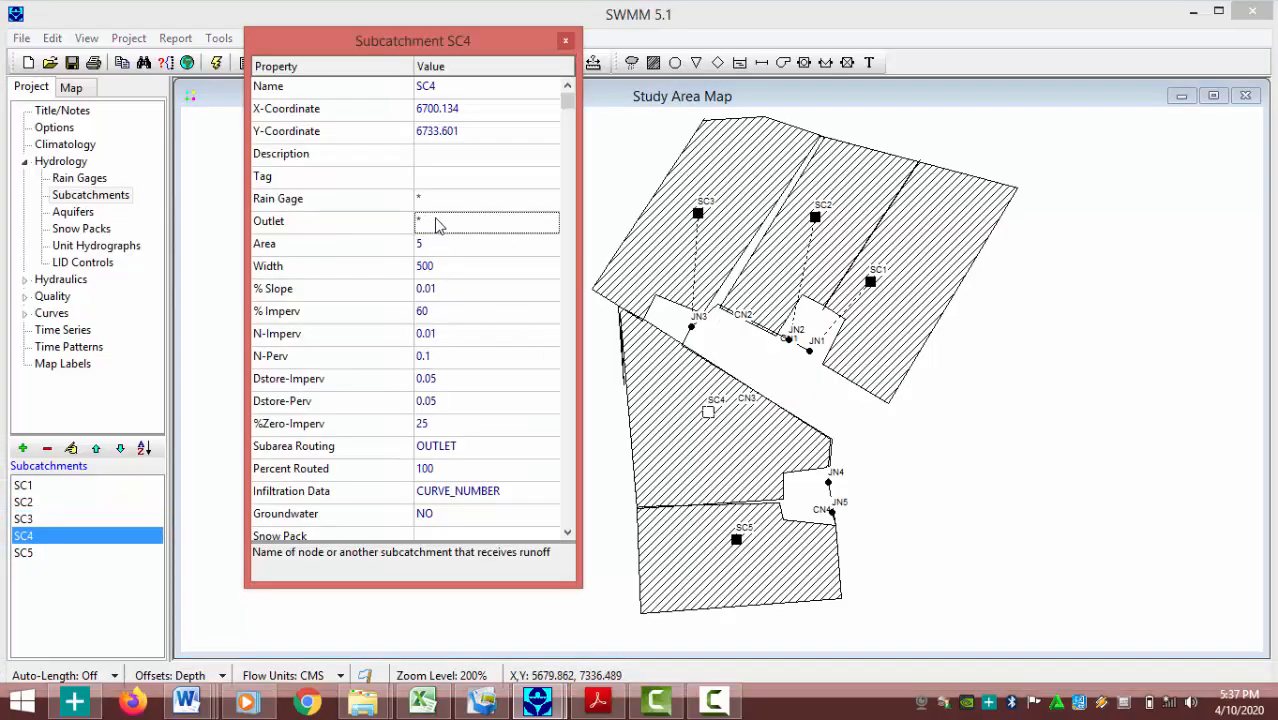
left_click(437, 221)
type("JN4")
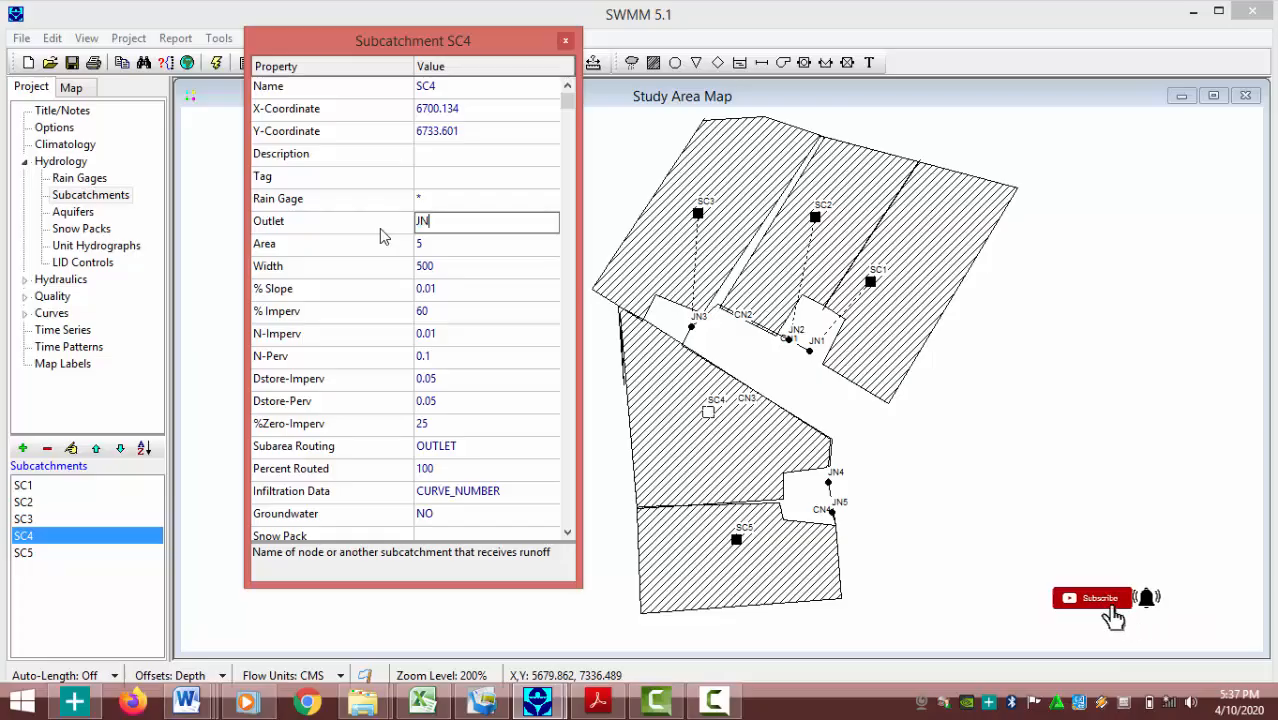
left_click(565, 40)
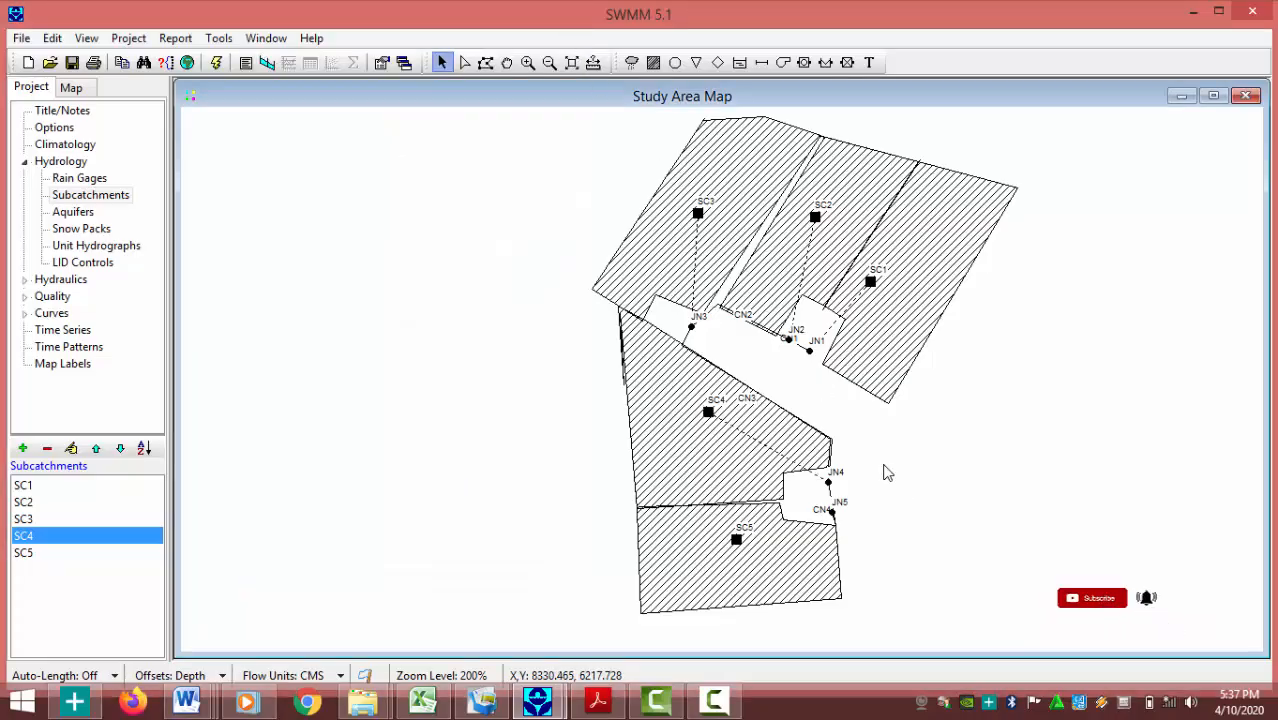
double_click(736, 539)
left_click(445, 221)
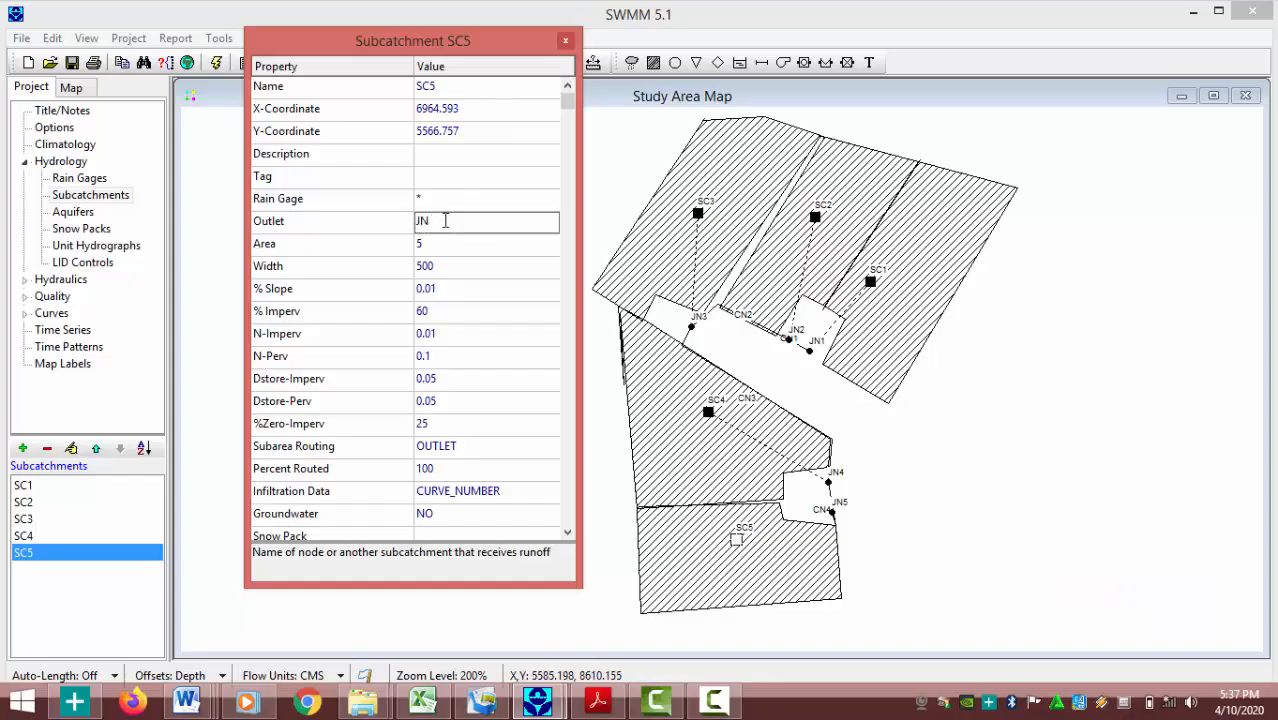
left_click(565, 40)
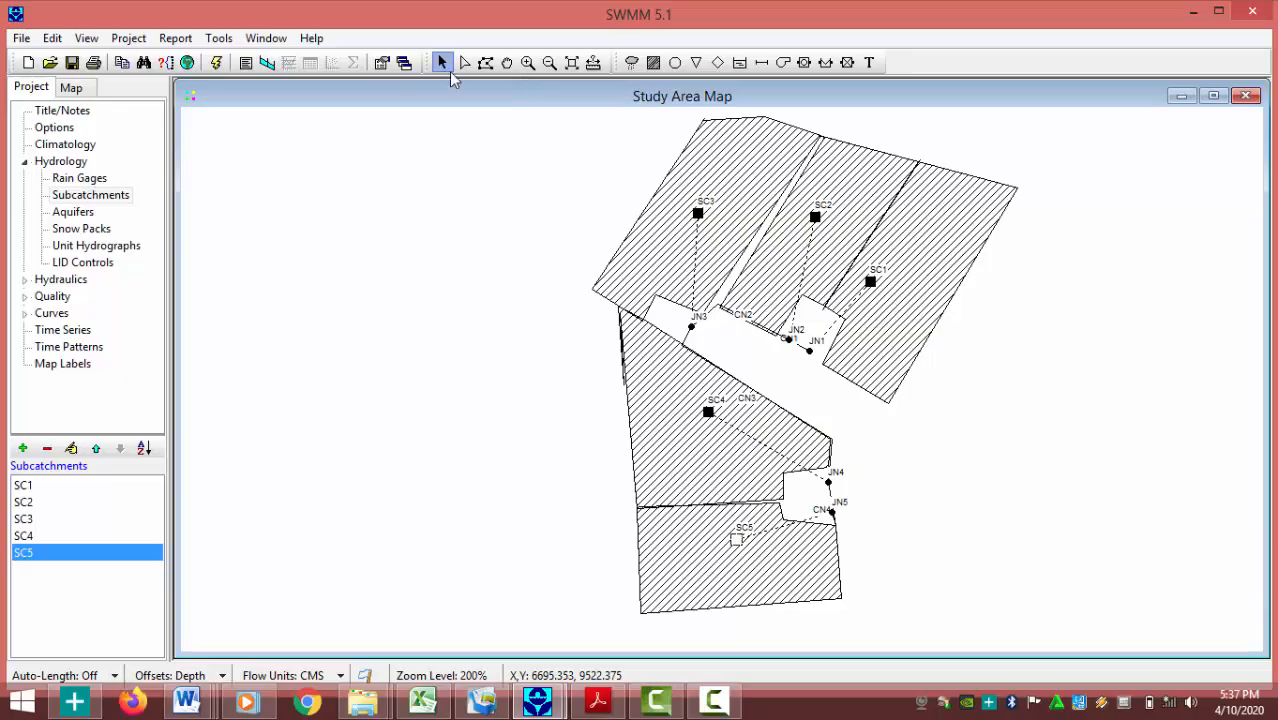
Load the DENAH image from the SWMM PROJECT folder as the backdrop of the study area map
left_click(86, 38)
mouse_move(200, 82)
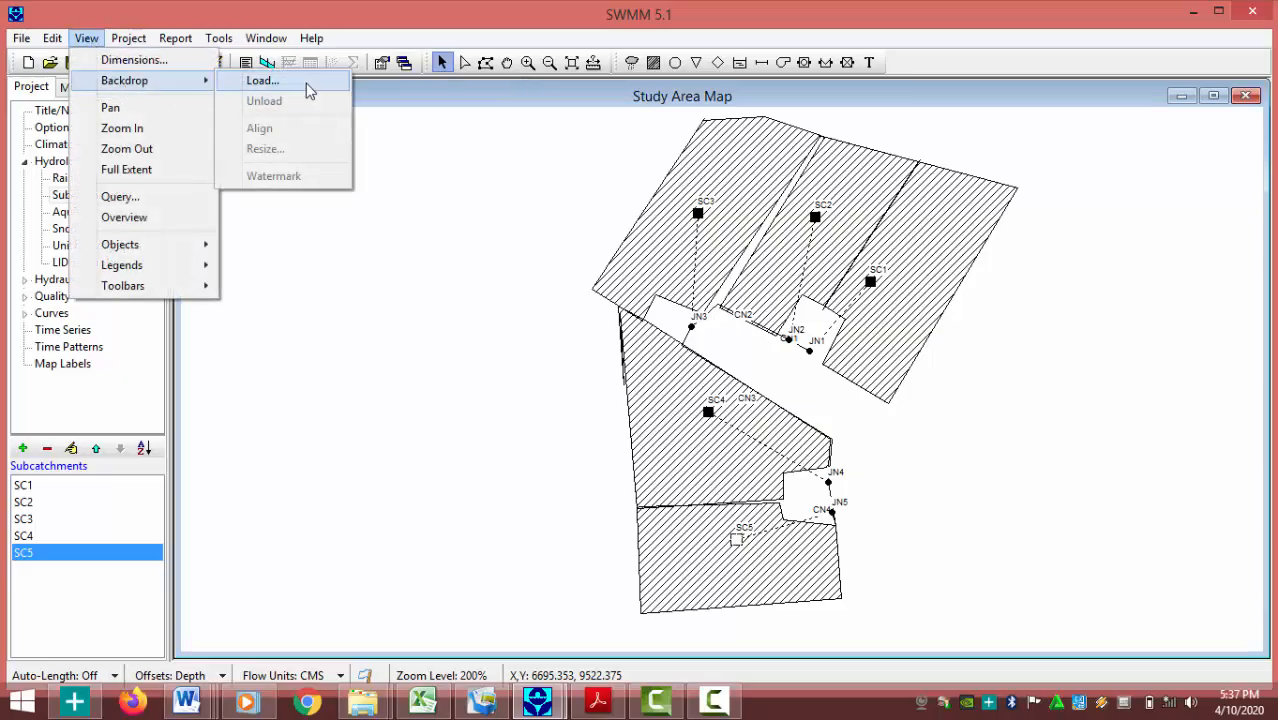
left_click(262, 81)
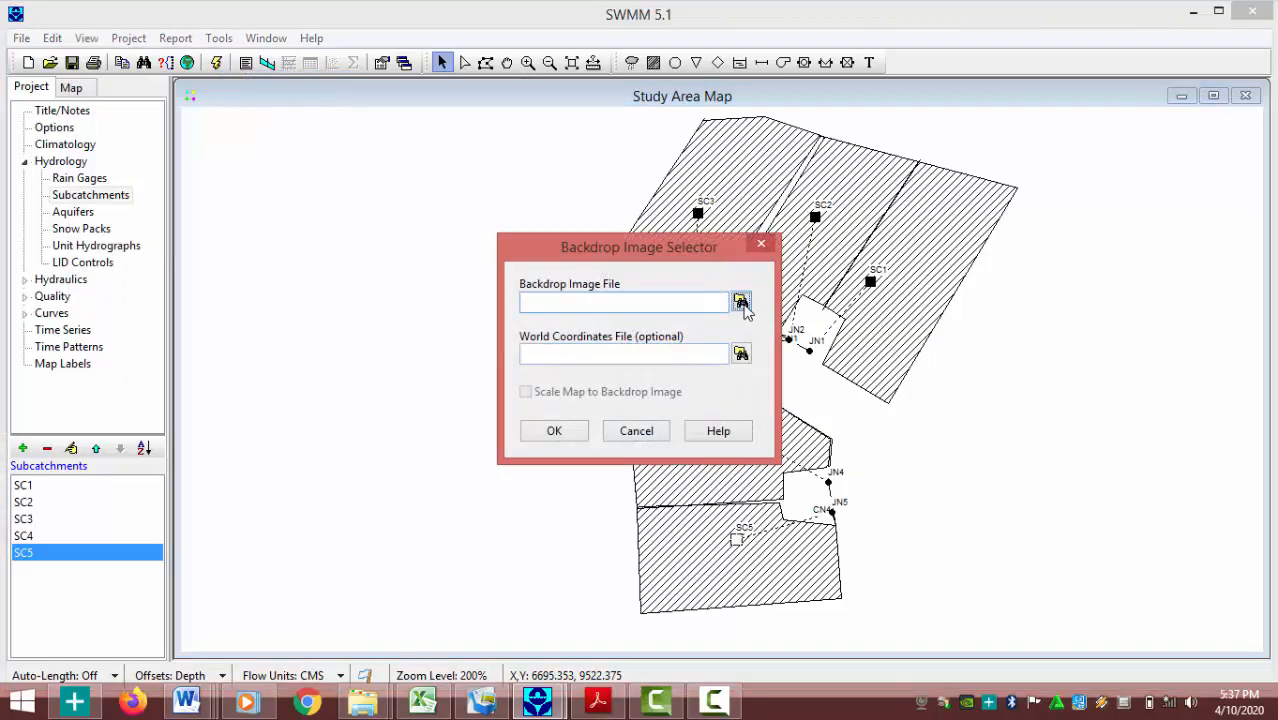
left_click(741, 301)
left_click(200, 86)
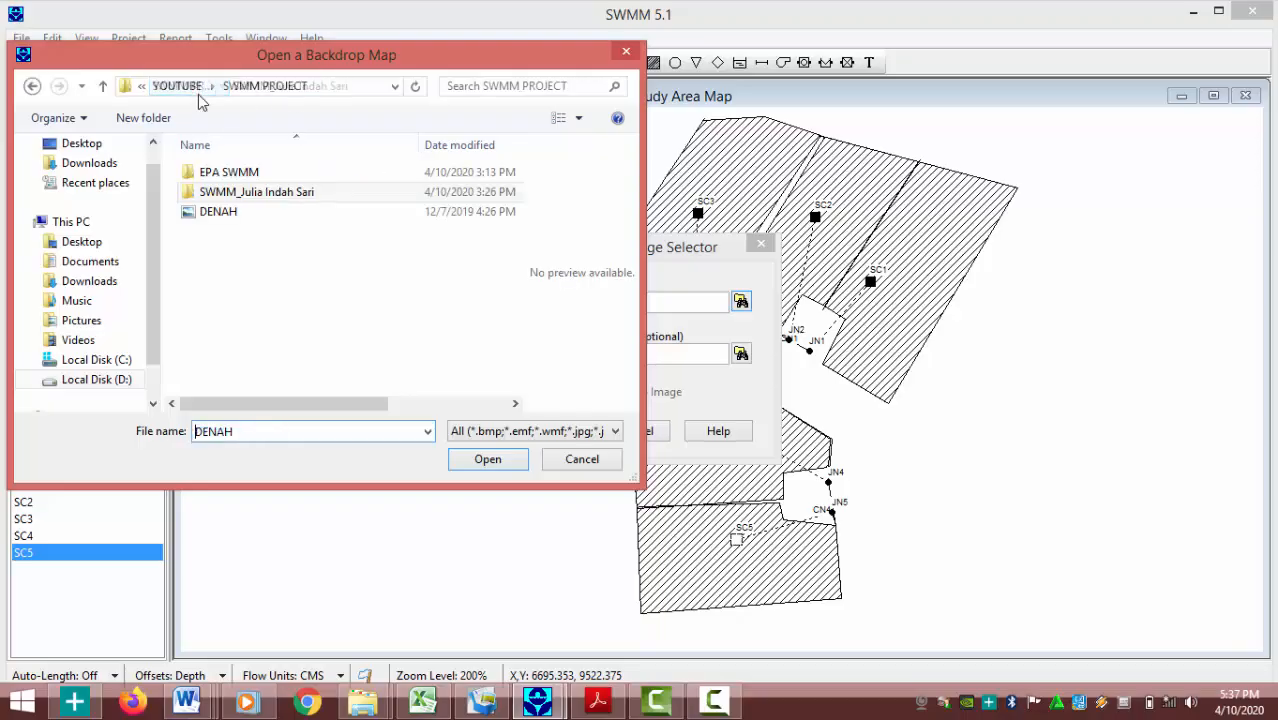
double_click(226, 213)
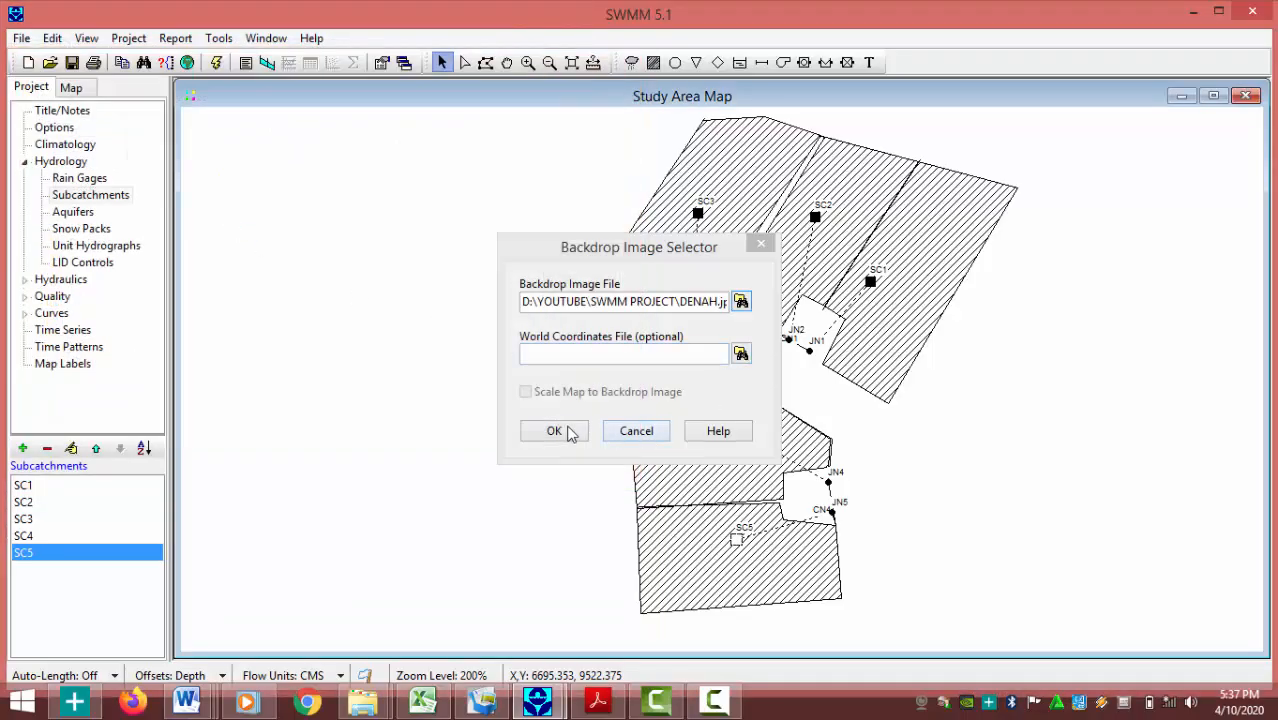
left_click(556, 431)
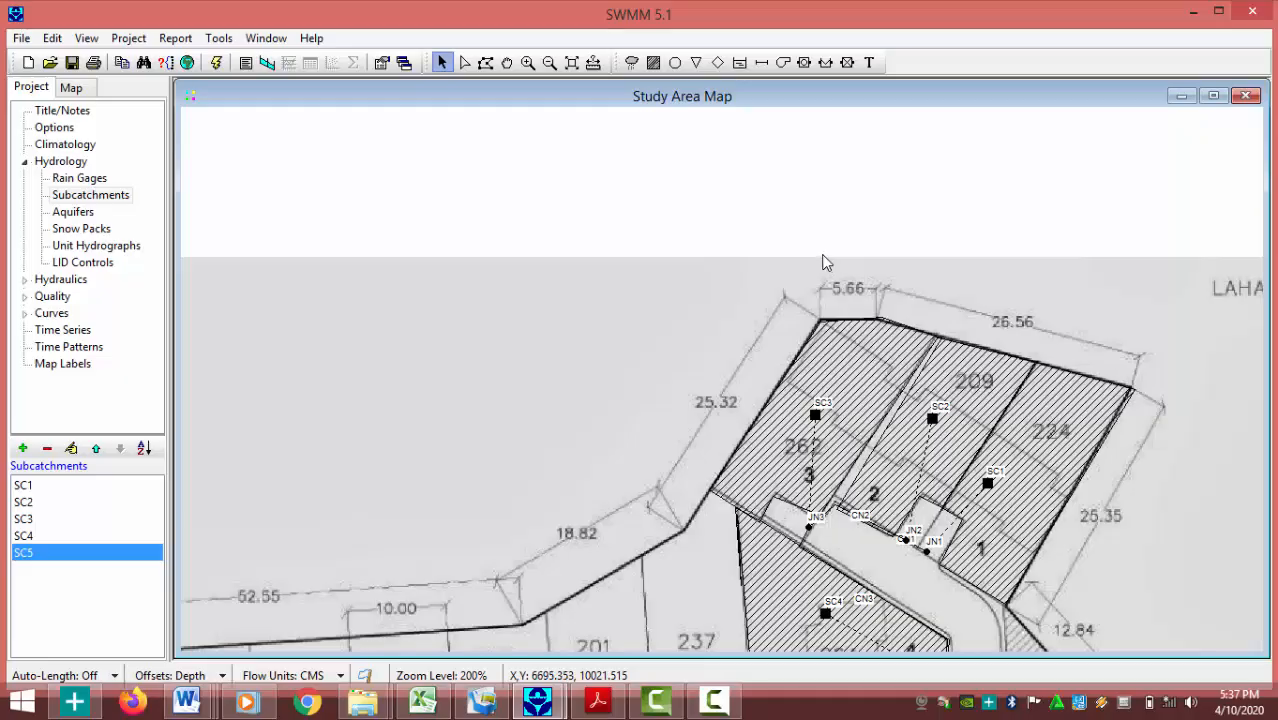
left_click(507, 62)
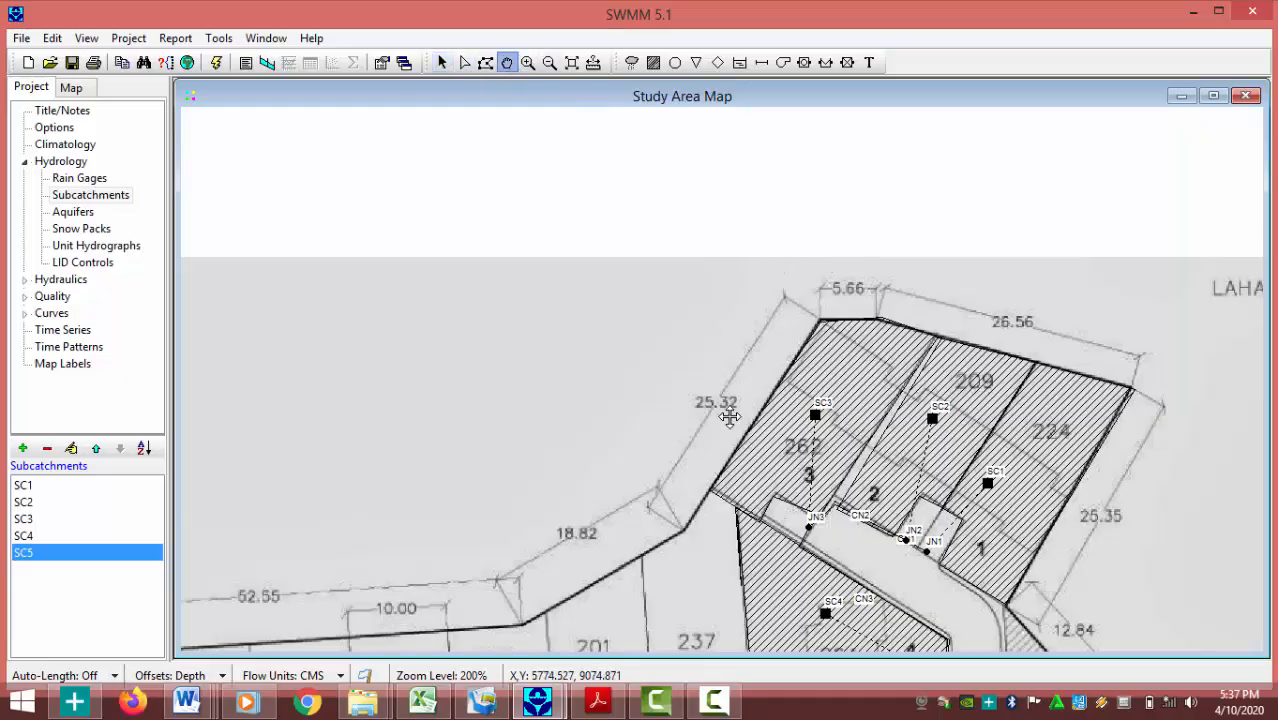
left_click_drag(729, 418, 619, 166)
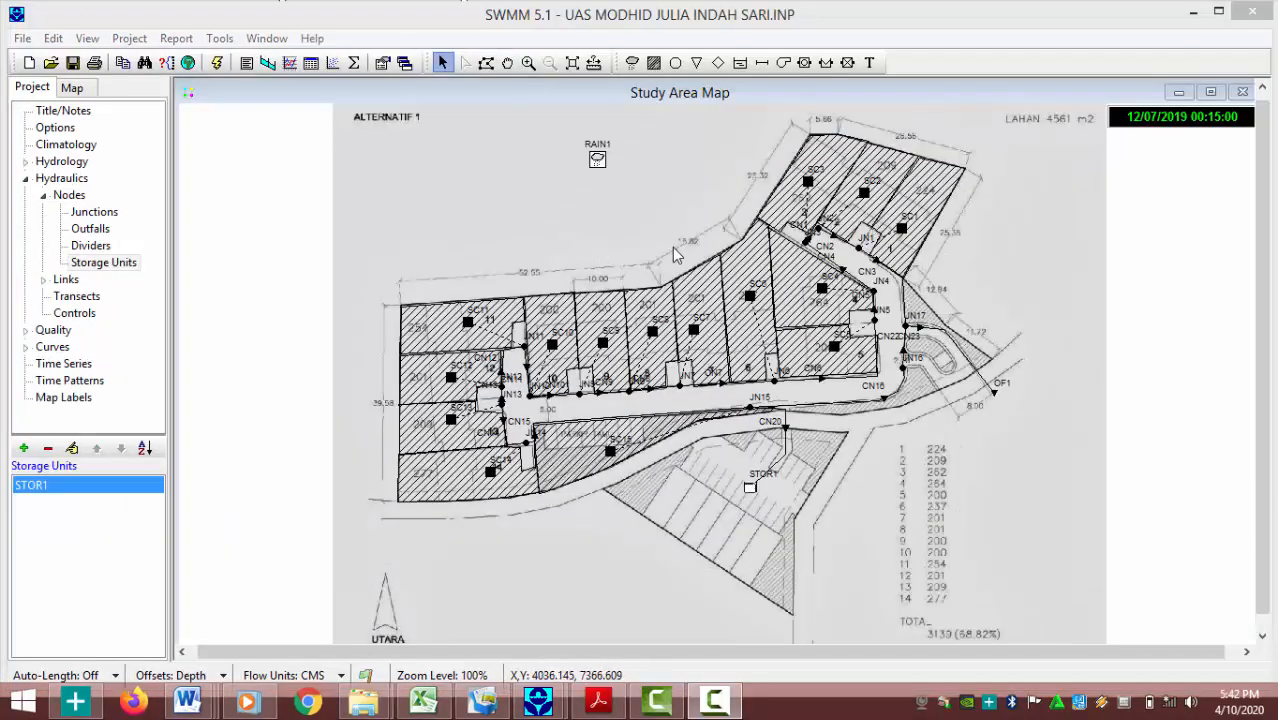
Examine the rain gage, outlet and area properties of subcatchments SC1 and SC2
double_click(901, 230)
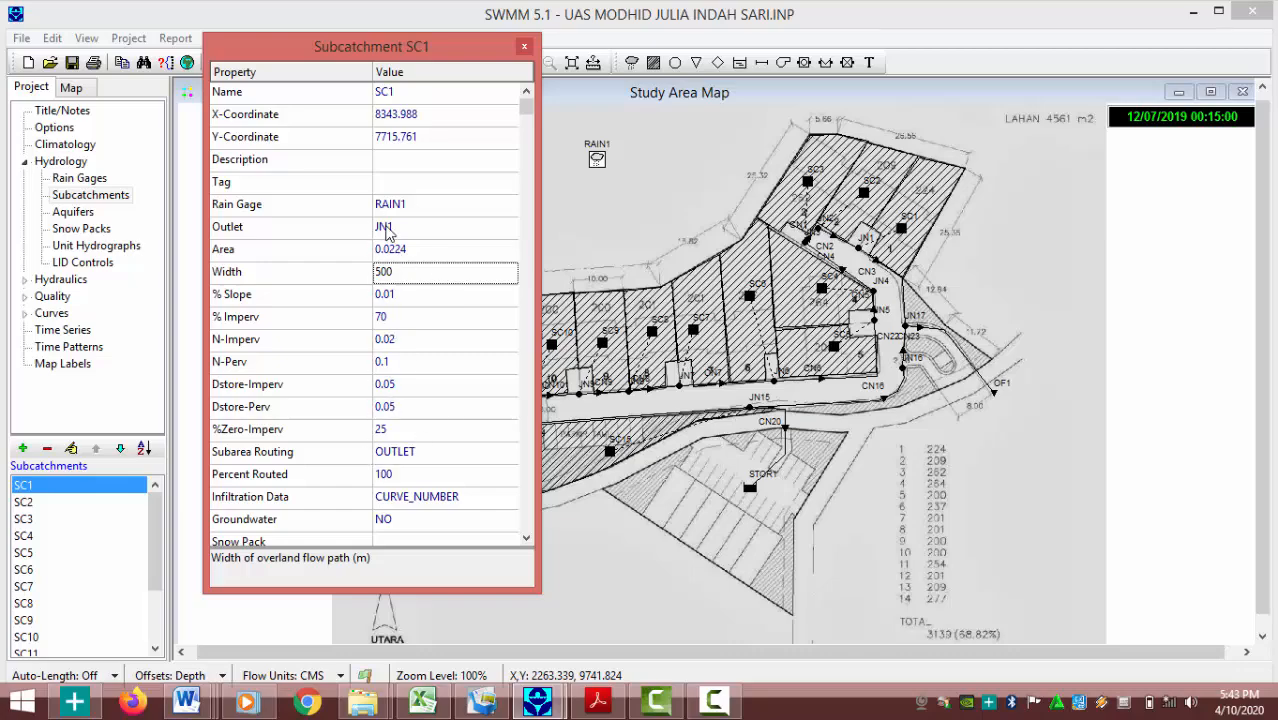
left_click(524, 47)
double_click(862, 192)
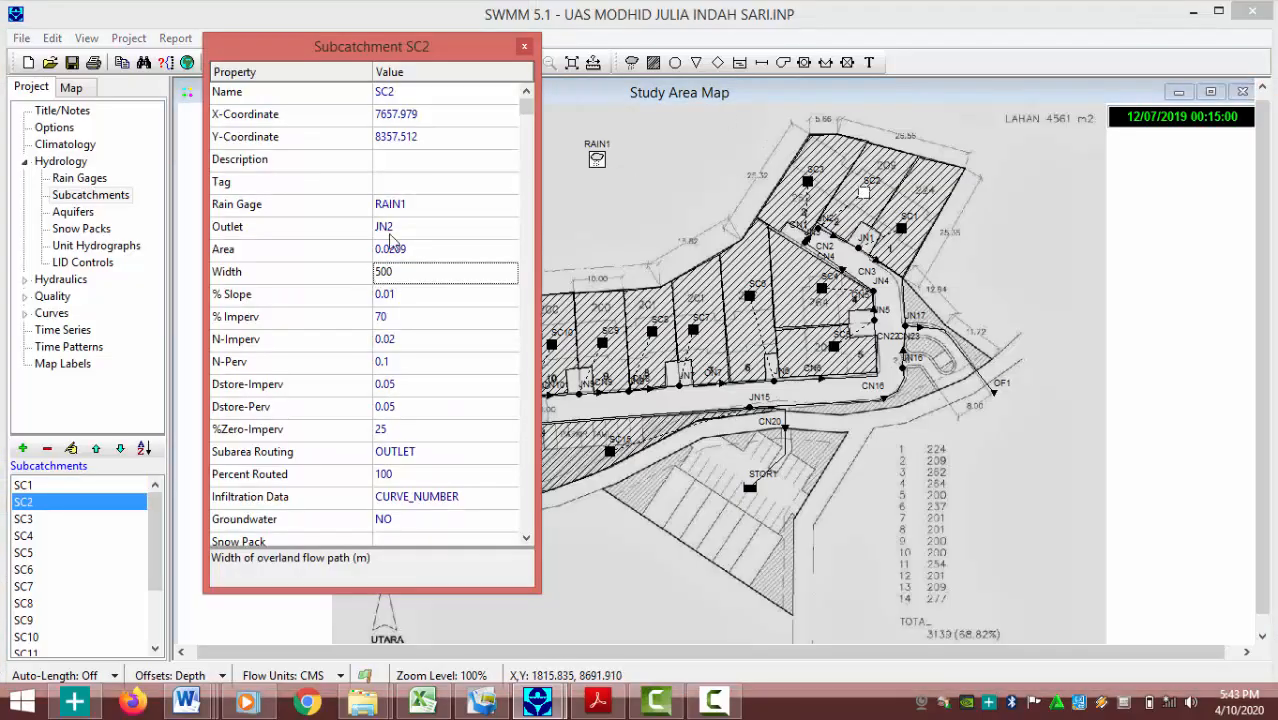
left_click(524, 47)
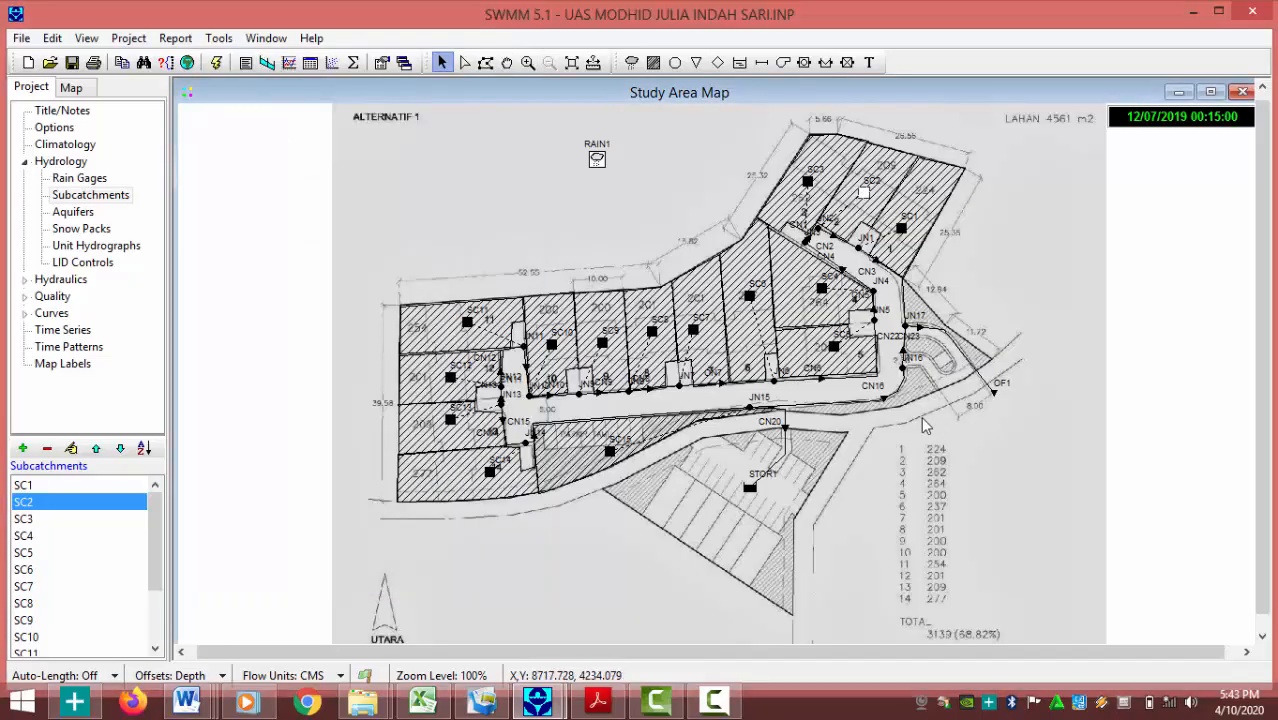
Examine the properties and cross-section geometry of conduit CN23 between junction JN17 and outfall OF1
double_click(996, 398)
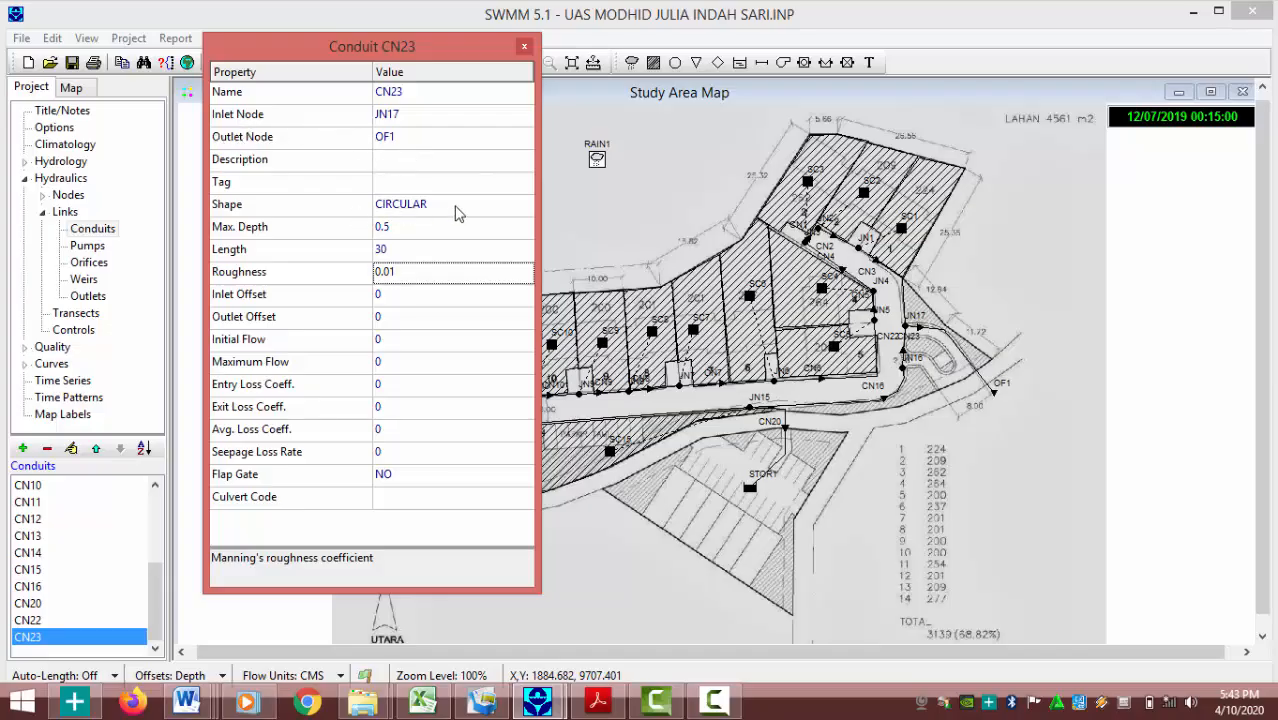
left_click(456, 207)
left_click(523, 208)
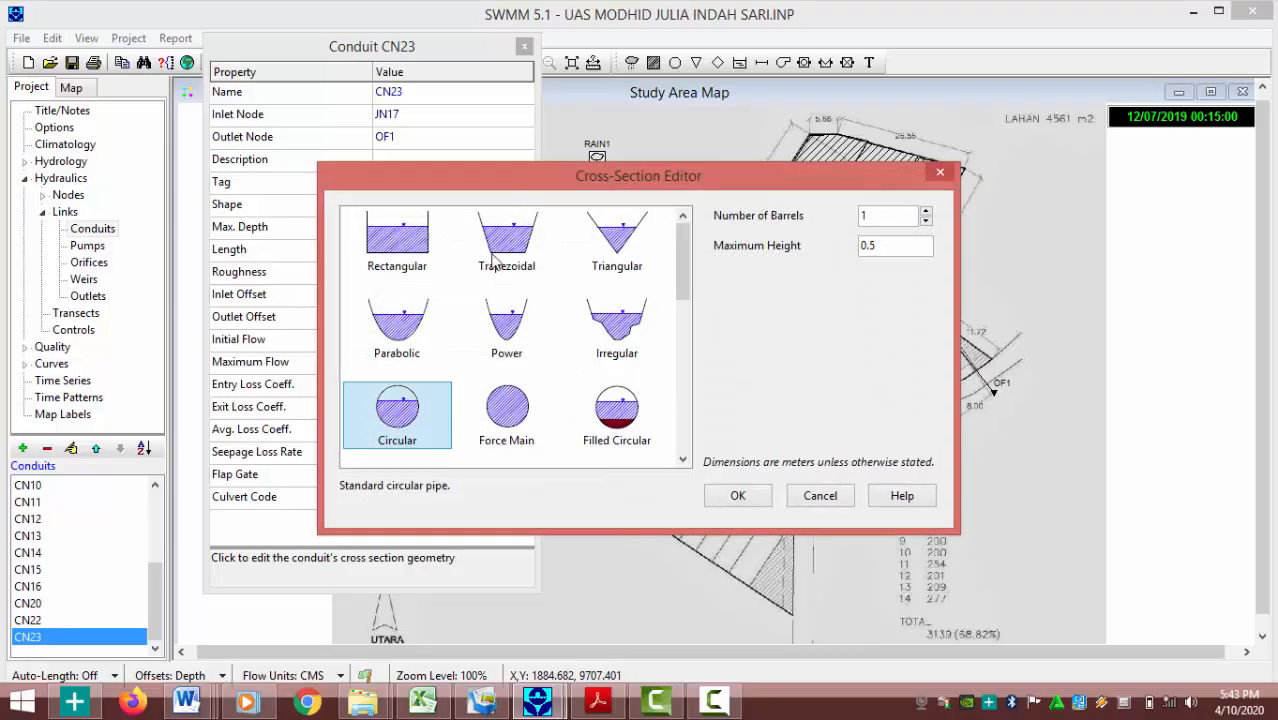
left_click(749, 498)
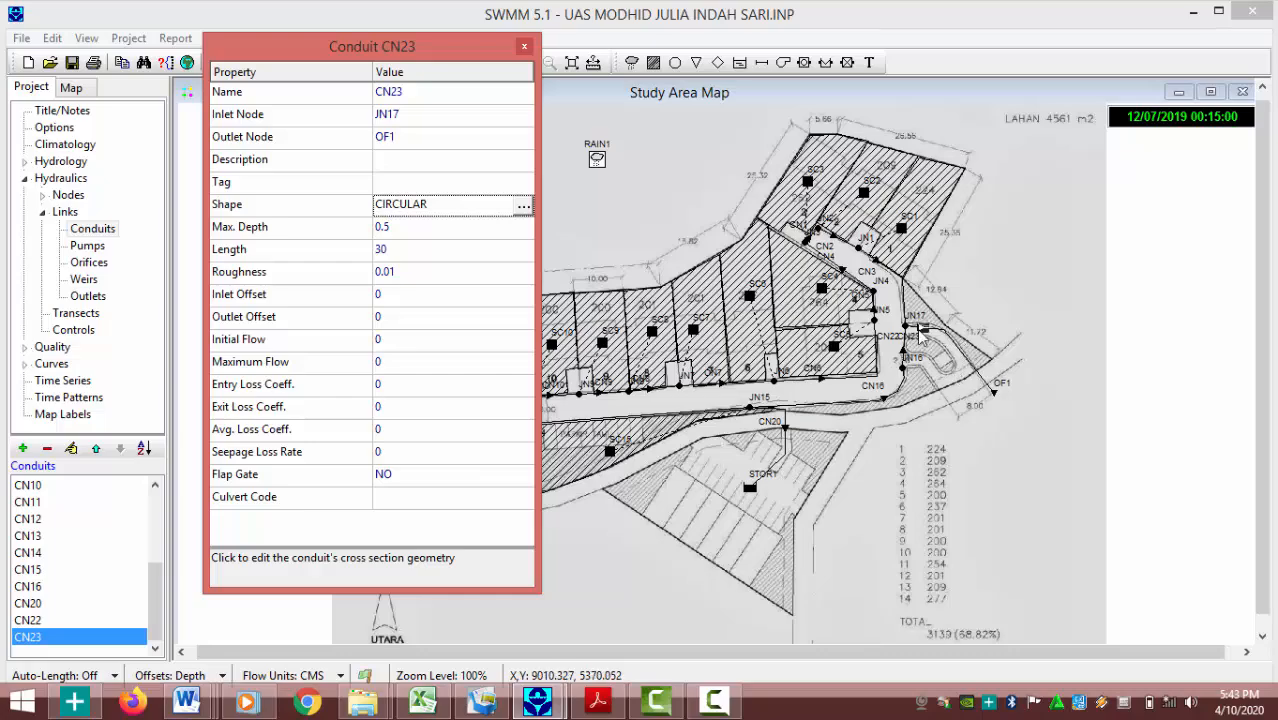
left_click(524, 47)
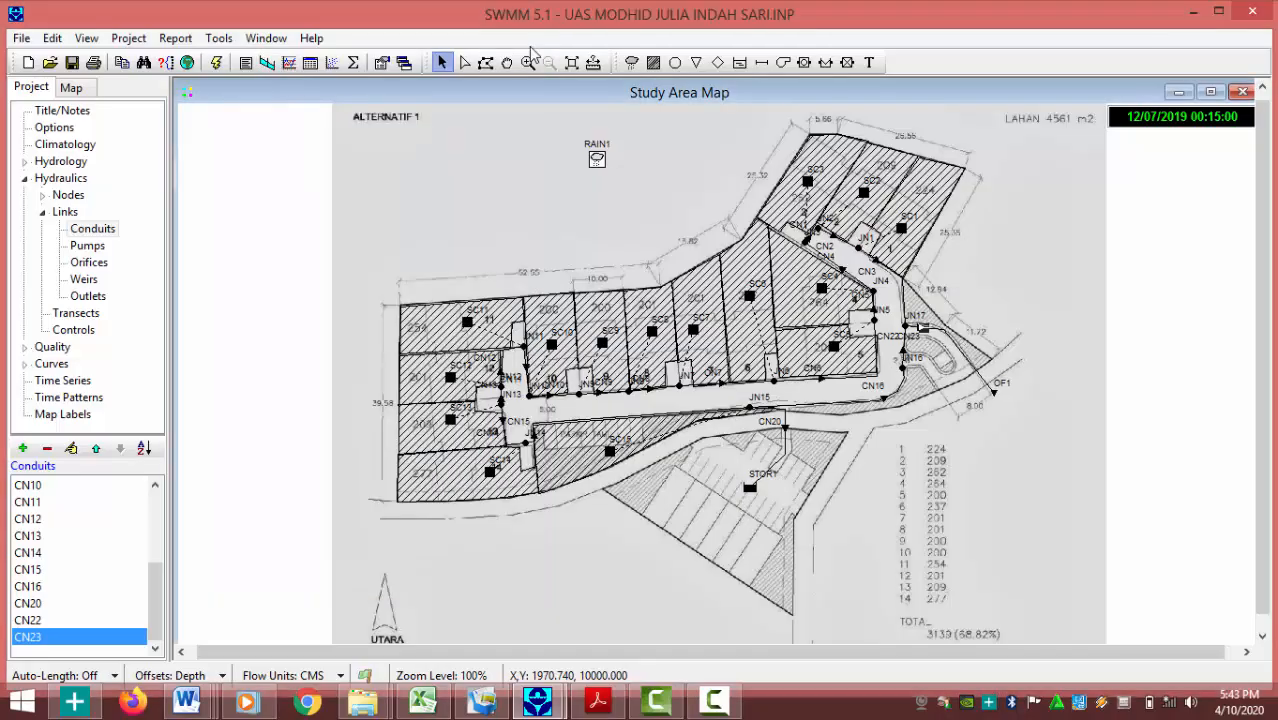
Examine the properties of storage unit STOR1, including its maximum depth
double_click(749, 489)
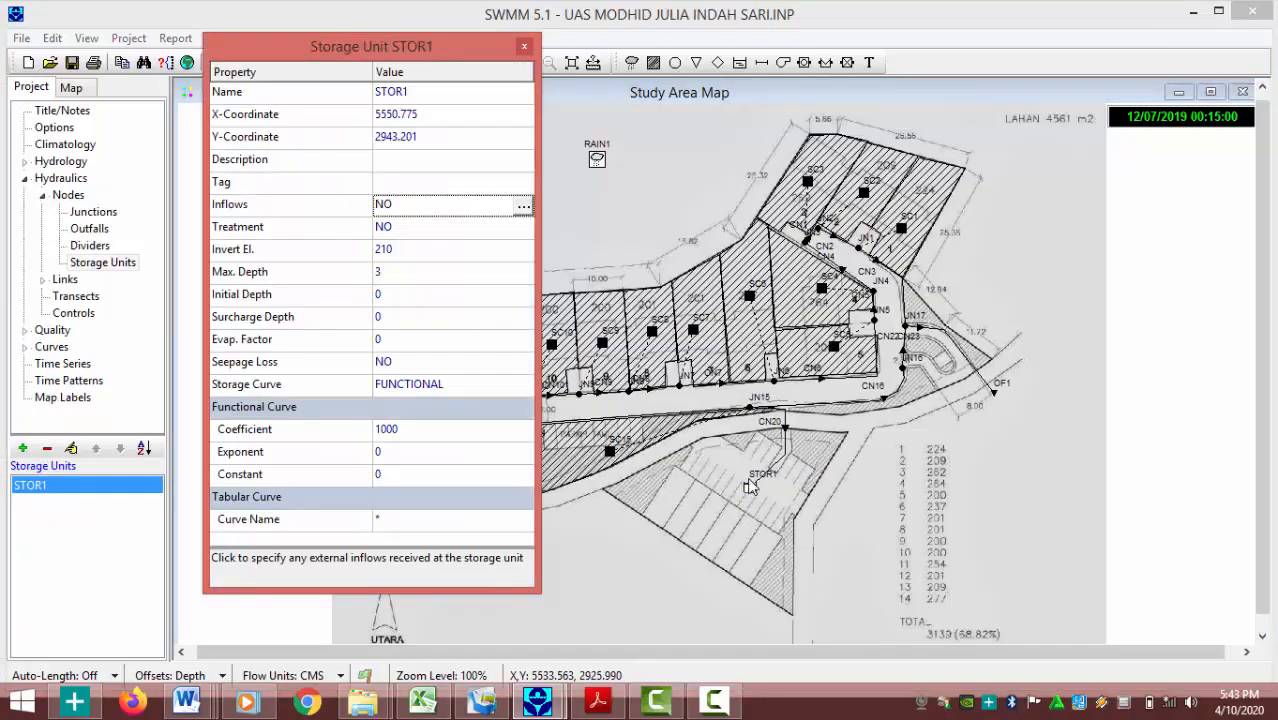
left_click(410, 272)
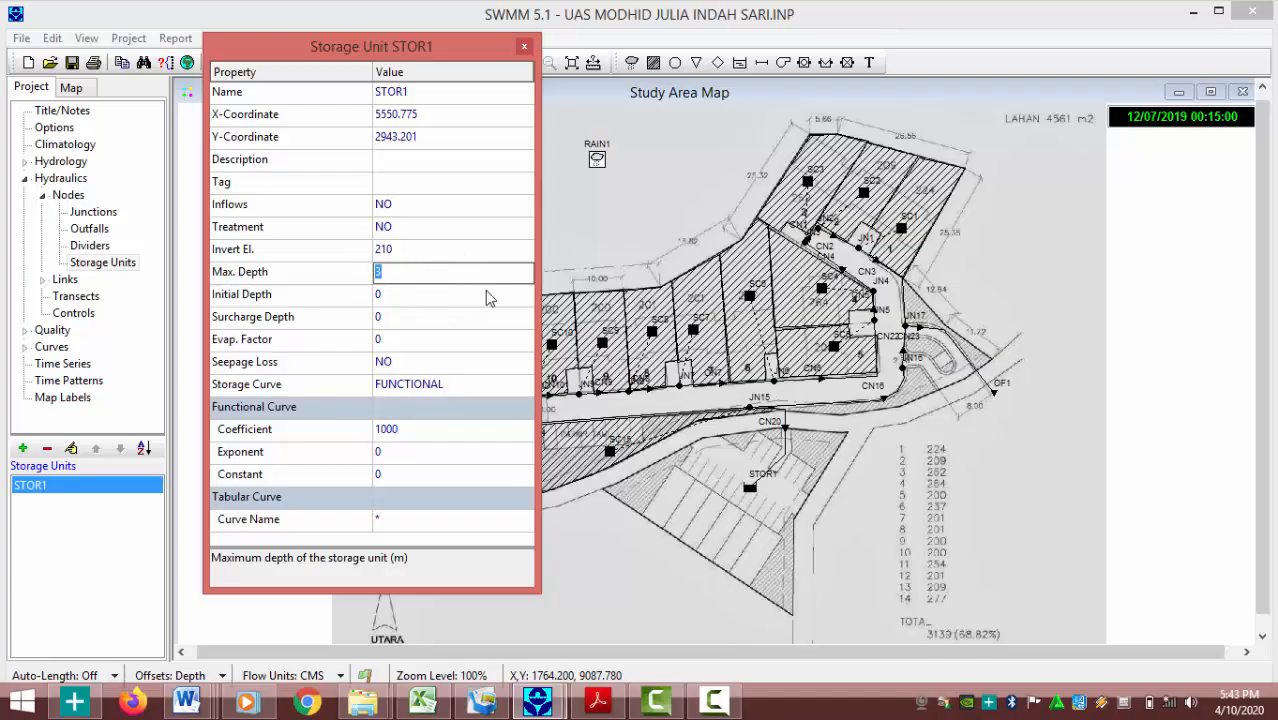
left_click(524, 47)
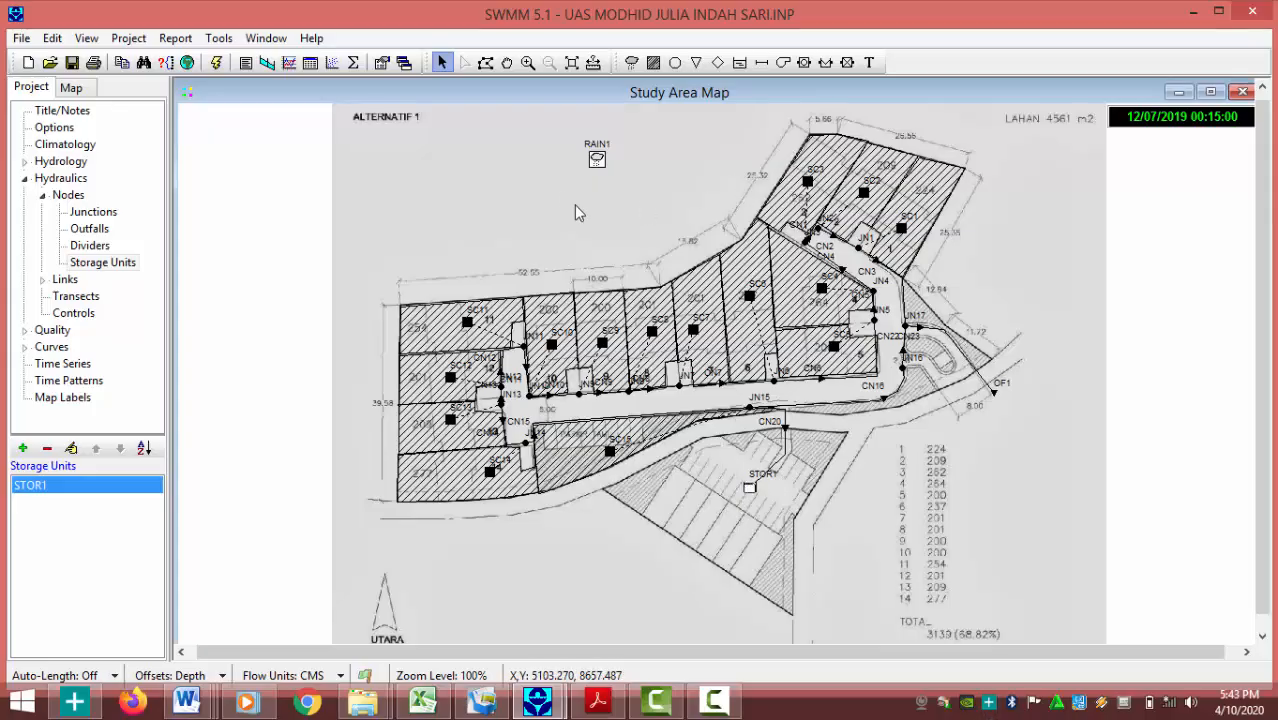
Examine the time interval, data source and series name of rain gage RAIN1
double_click(597, 160)
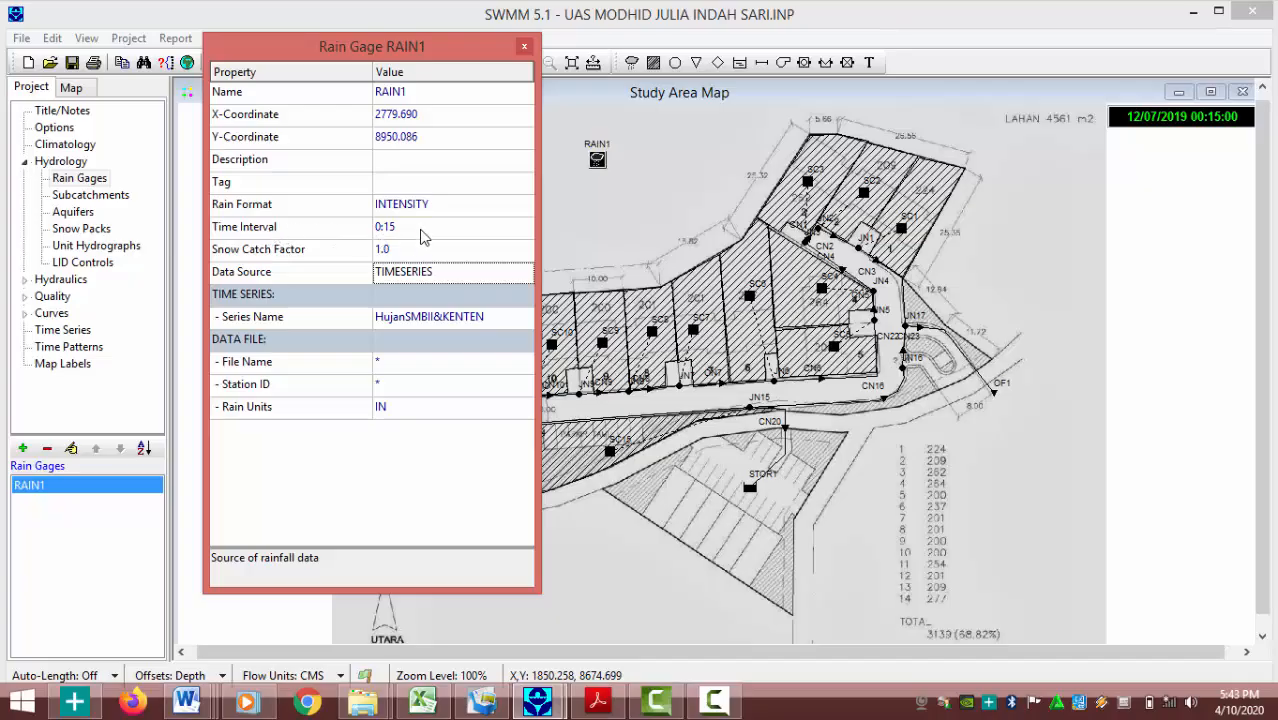
left_click(442, 317)
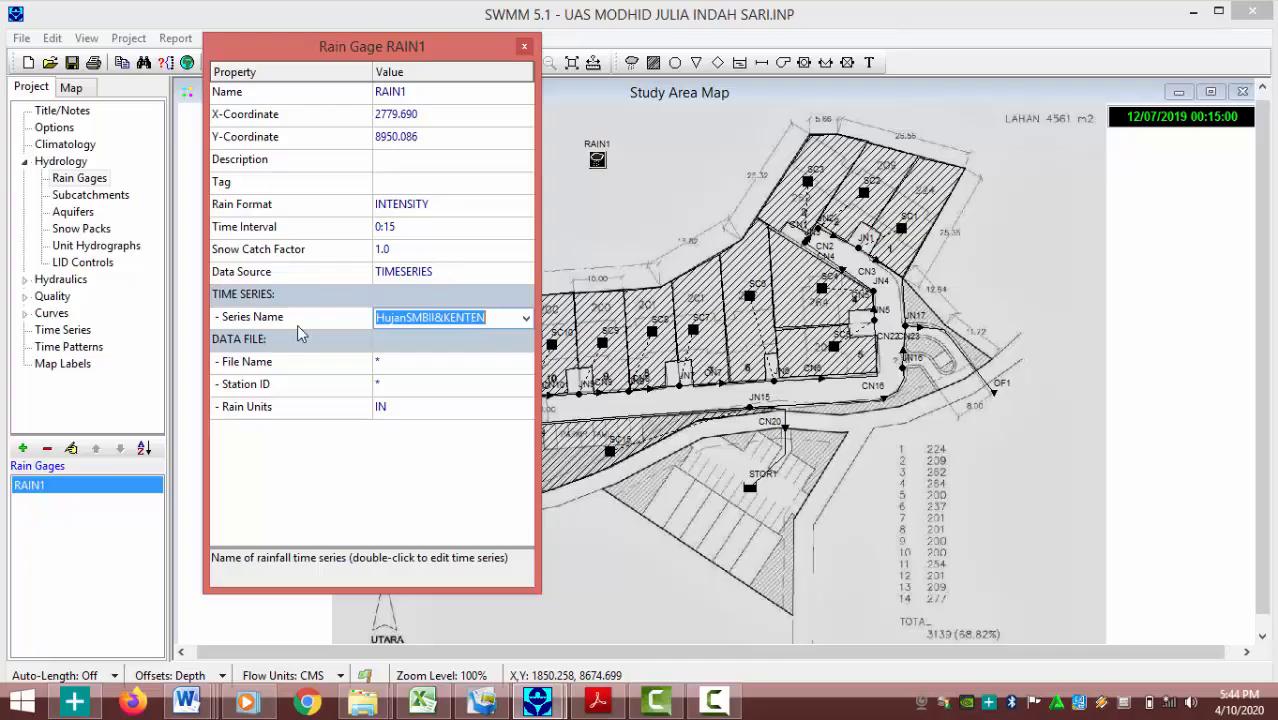
left_click(421, 285)
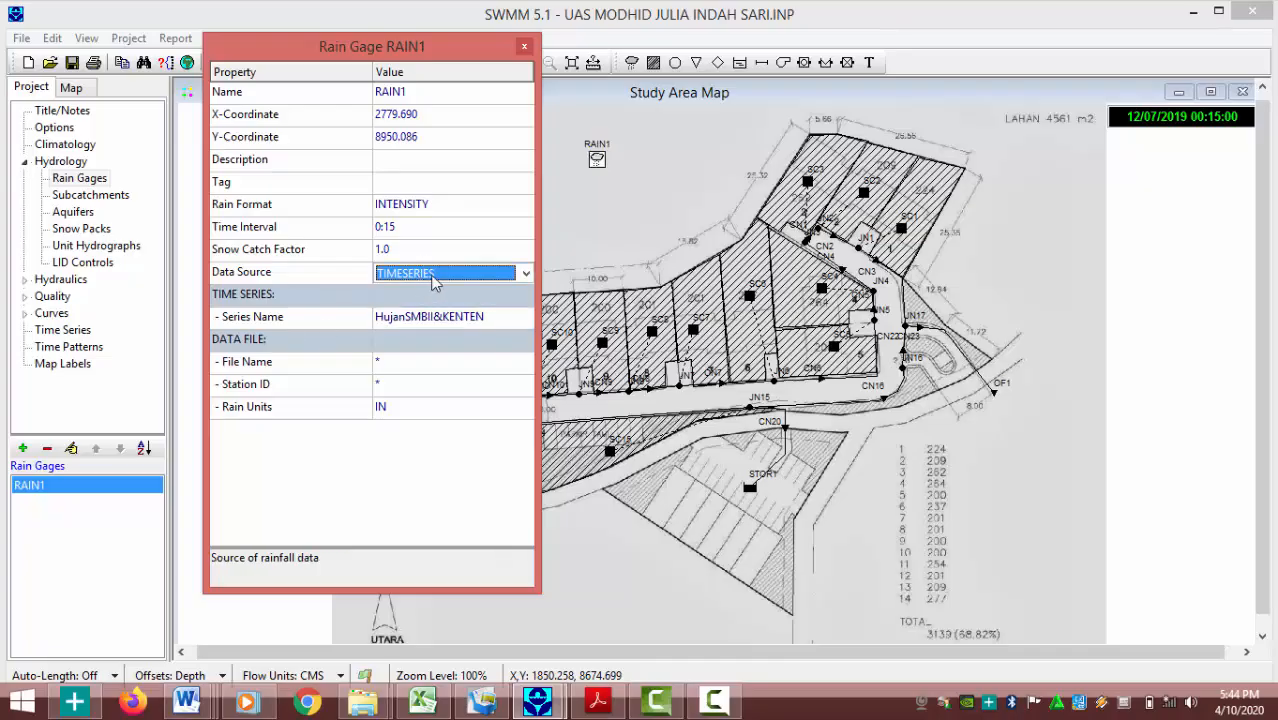
left_click(522, 47)
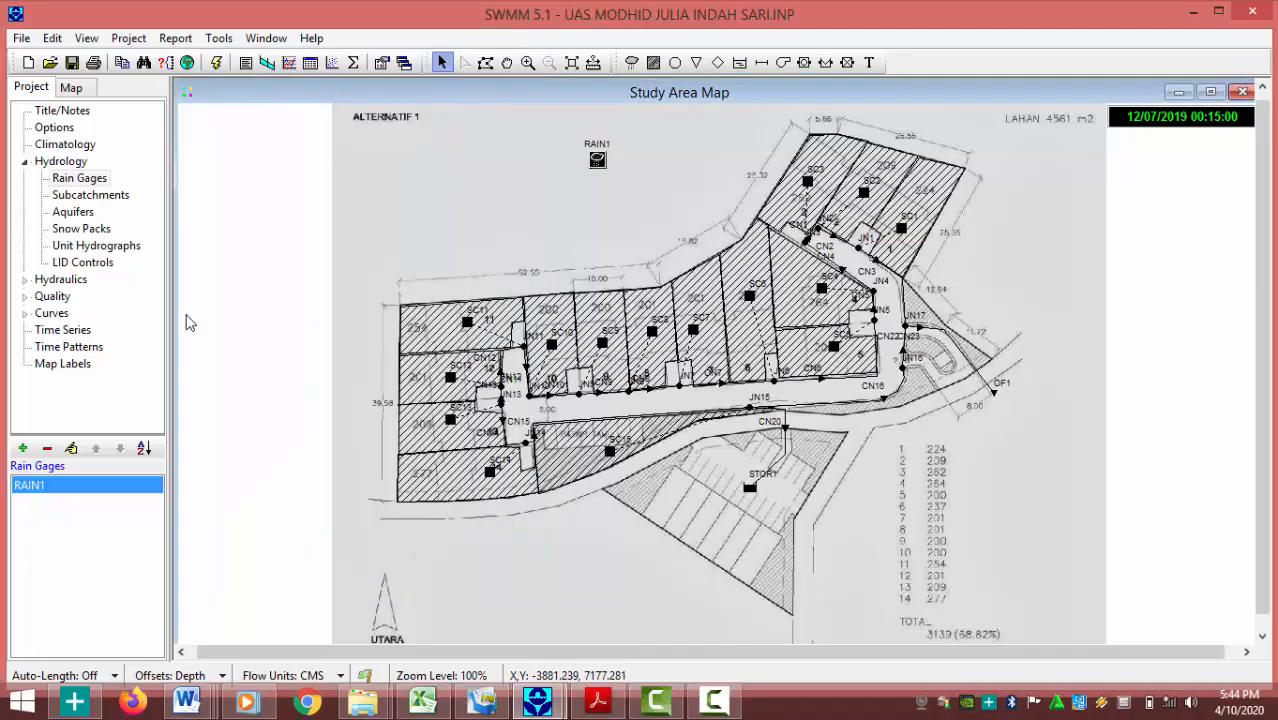
Open the HujanSMBII&KENTEN time series for editing and review its table of times and rainfall values
left_click(78, 331)
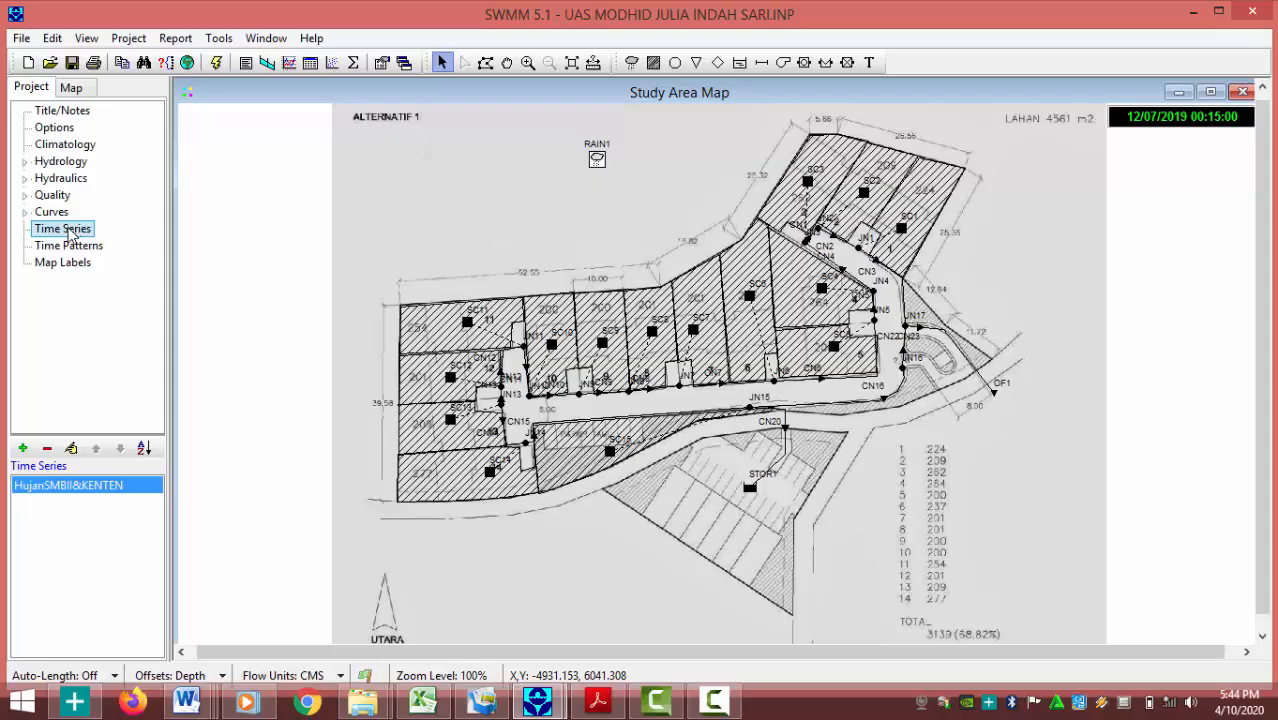
double_click(104, 487)
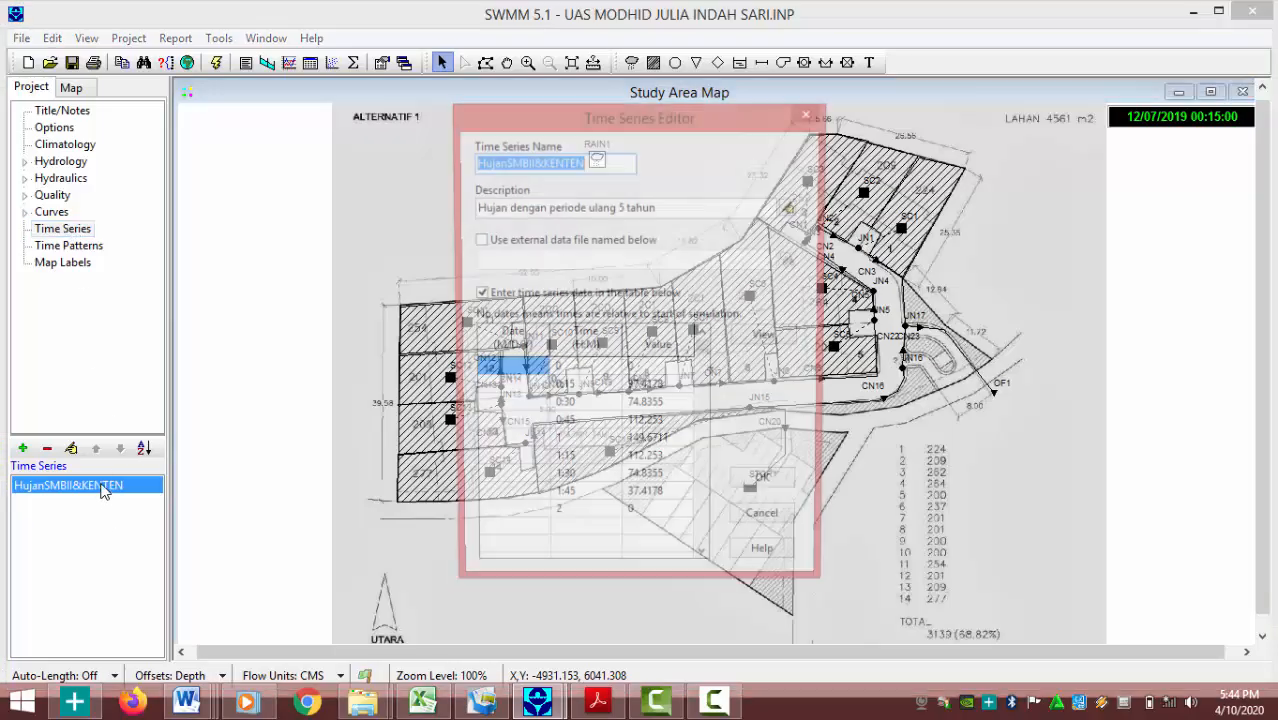
left_click_drag(672, 121, 917, 35)
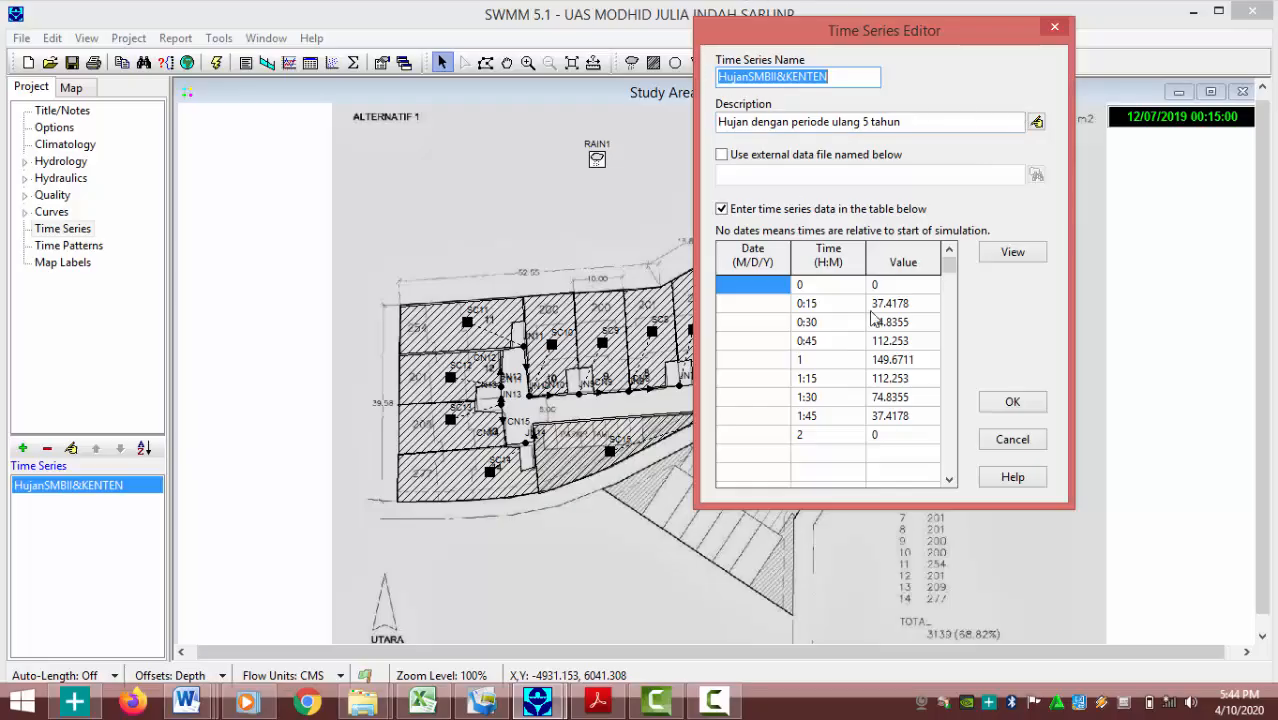
left_click_drag(949, 271, 954, 315)
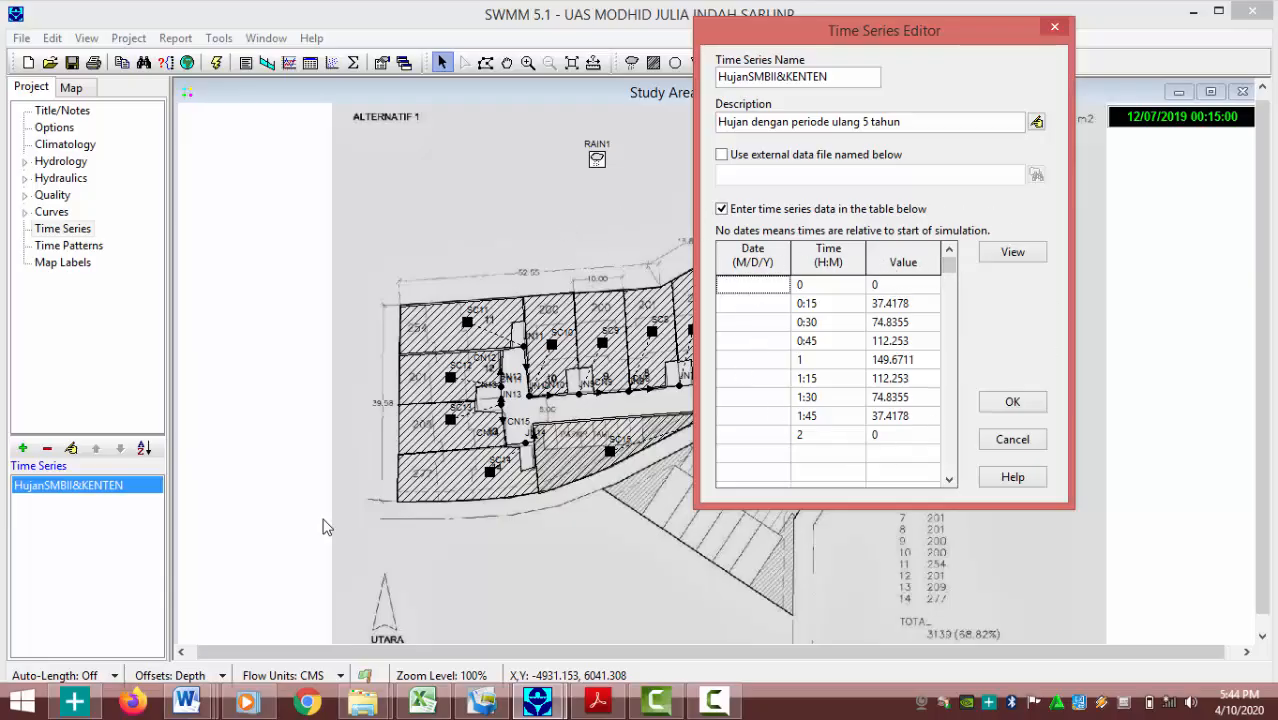
Switch to the ANALISIS FREKUENSI document in Word and read the introduction on the rainfall data and the arithmetic mean method
left_click(186, 701)
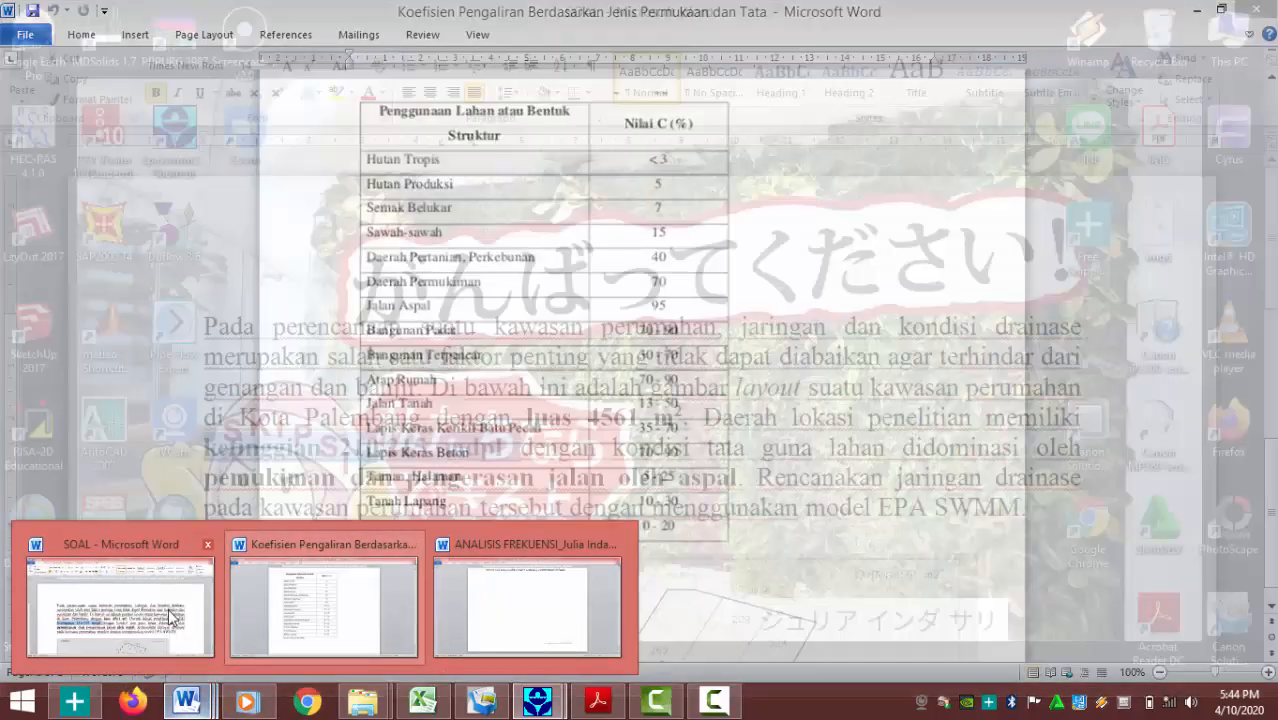
left_click(531, 605)
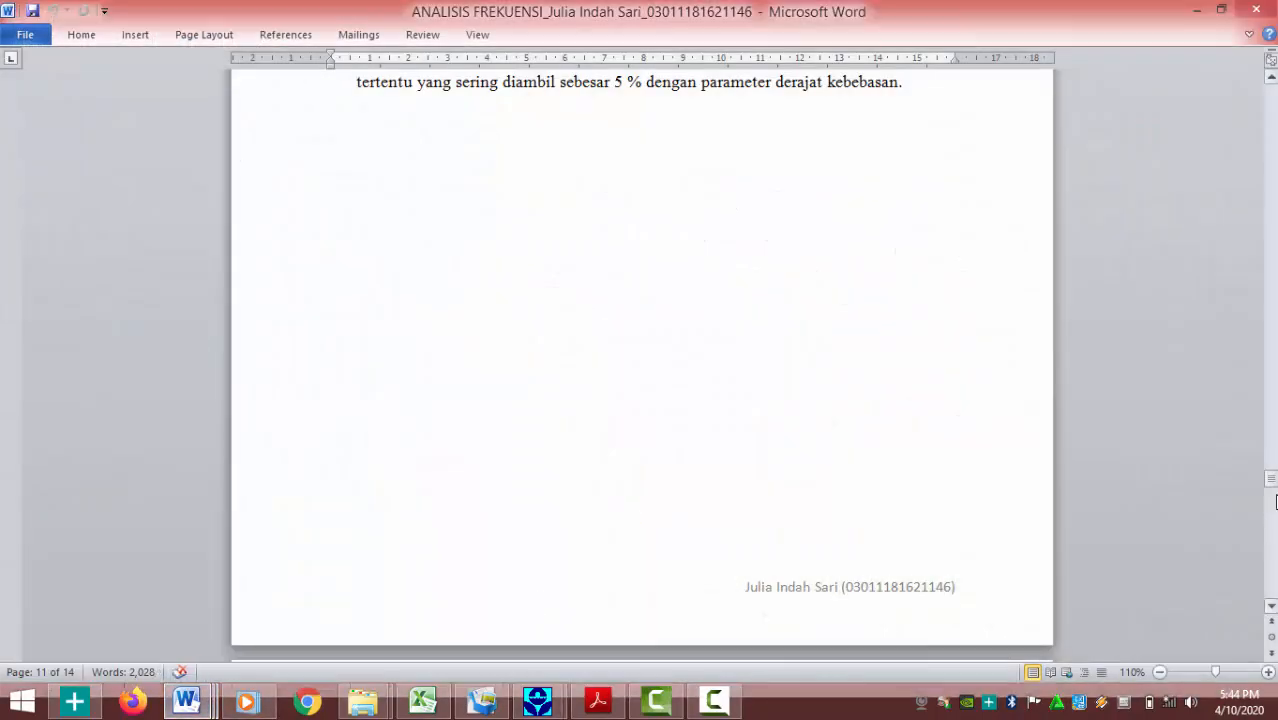
left_click_drag(1272, 490, 1262, 97)
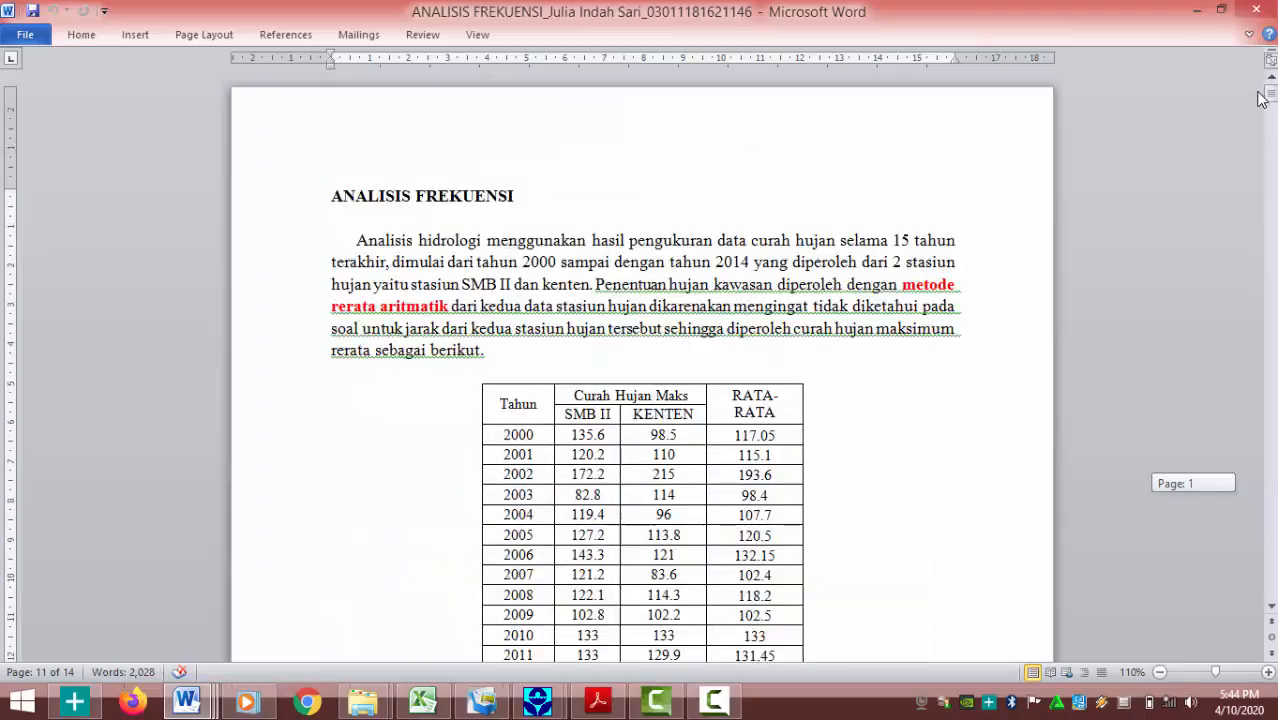
left_click(357, 240)
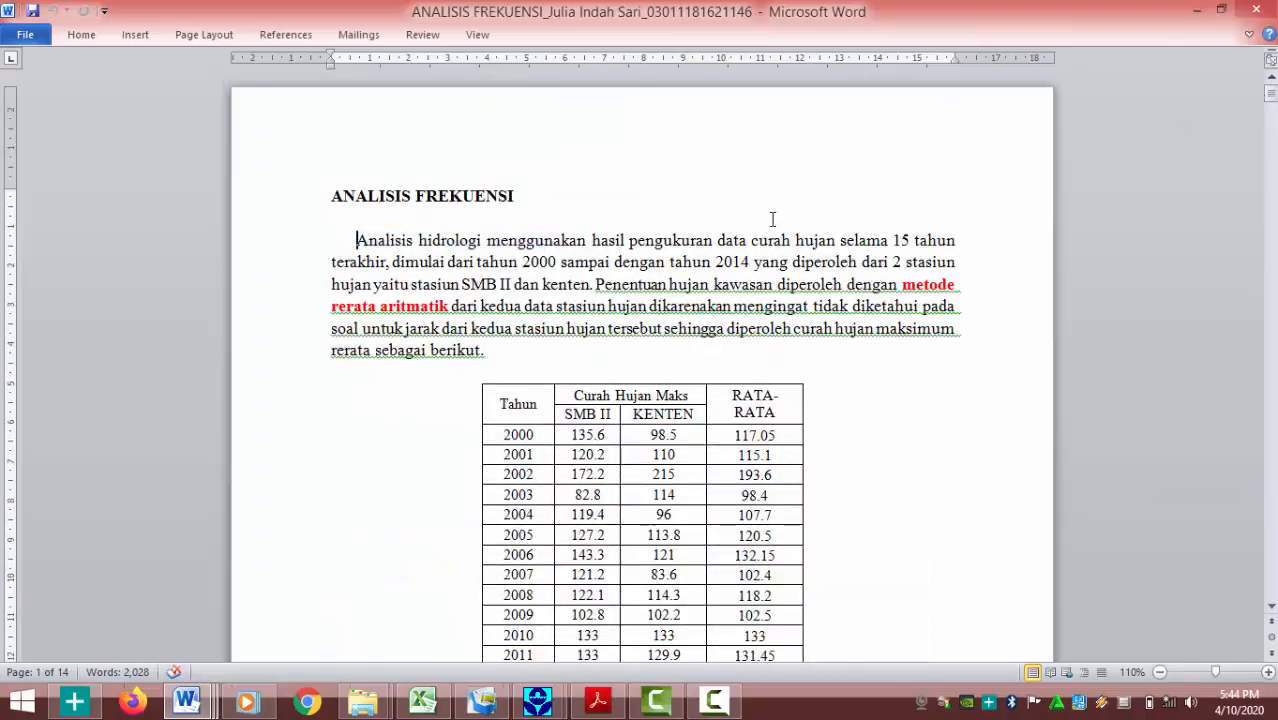
left_click_drag(357, 240, 946, 343)
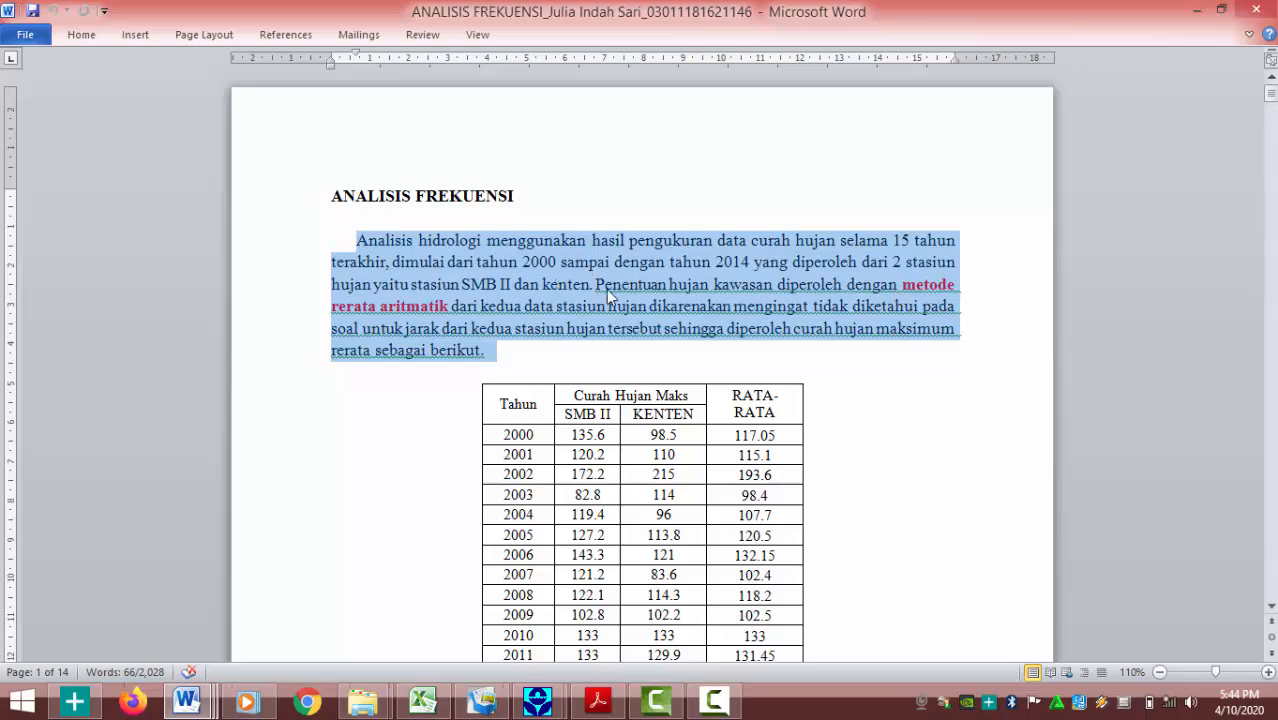
left_click_drag(909, 289, 924, 289)
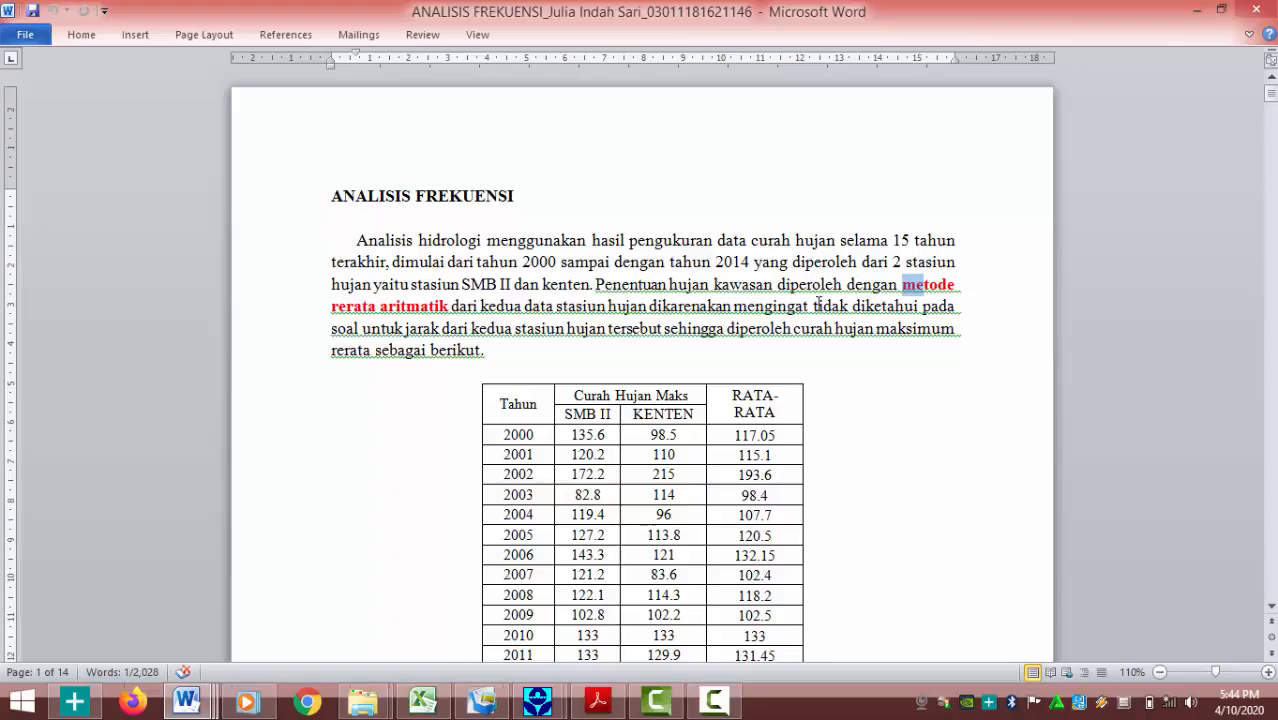
Review the yearly maximum rainfall, the statistical parameters and the Gumbel, Log Normal and Log Pearson III distribution tables
scroll(703, 368, "down", 4)
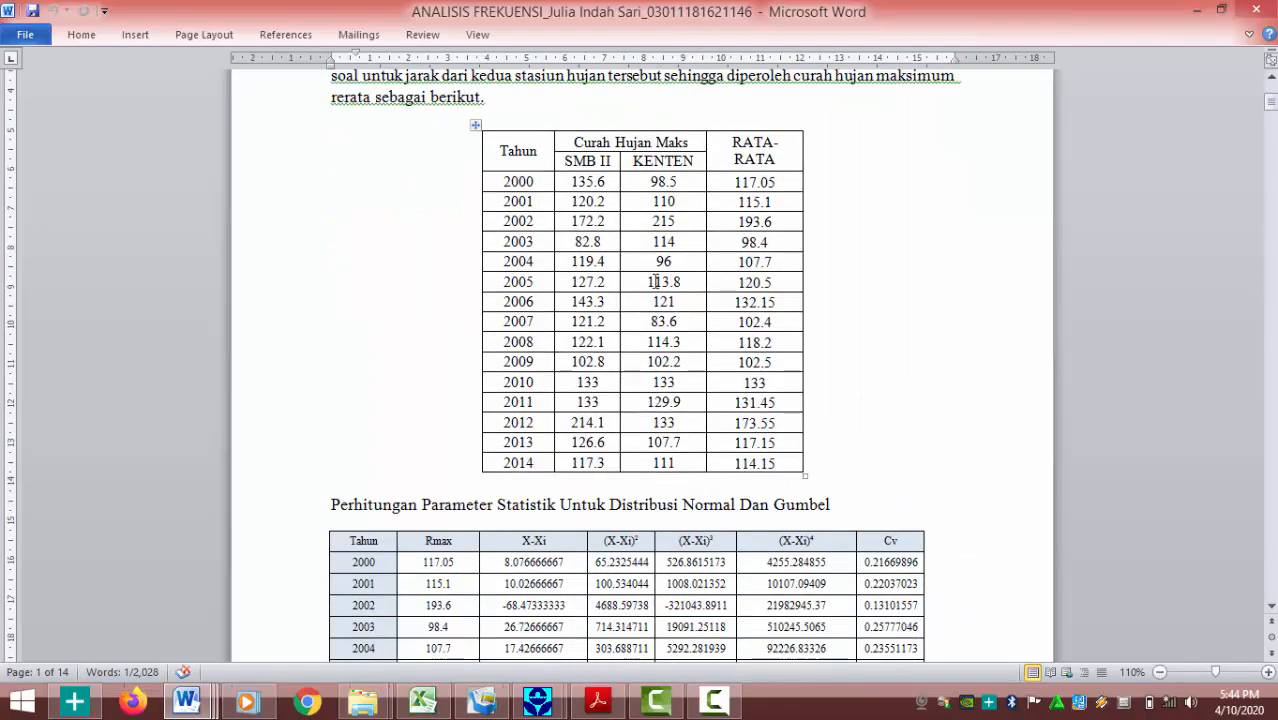
scroll(654, 282, "down", 9)
scroll(489, 523, "up", 5)
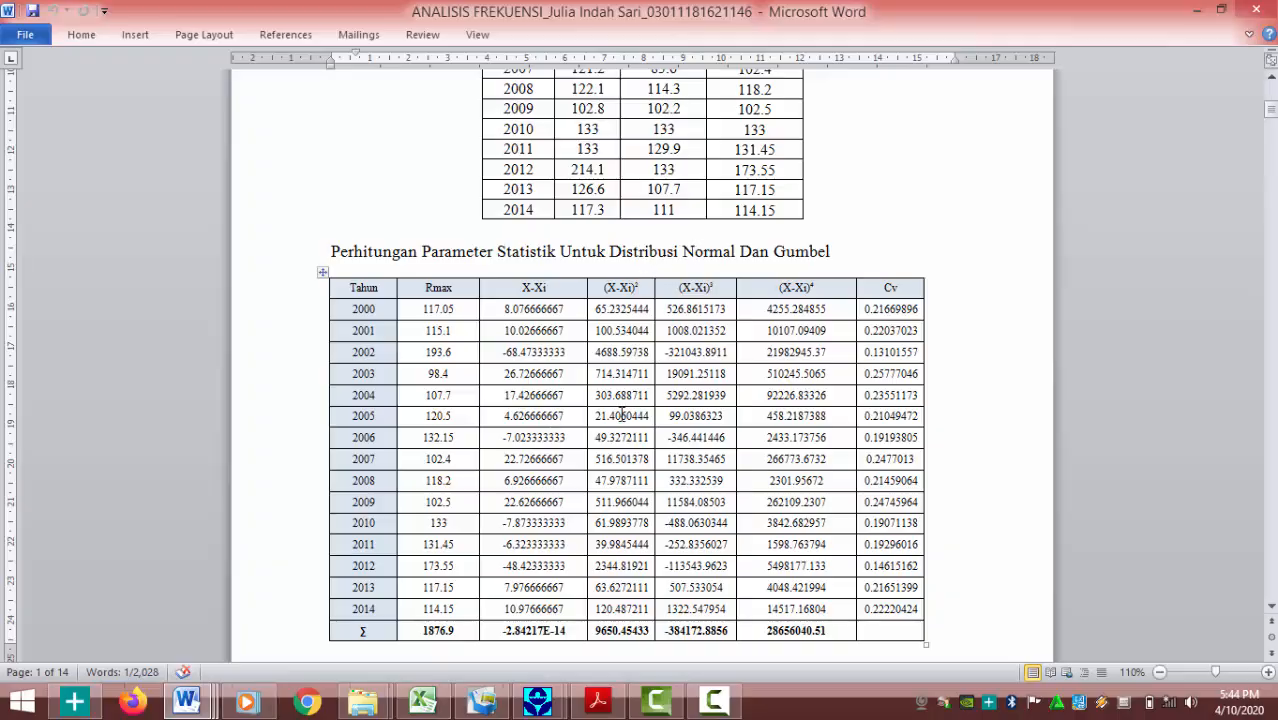
scroll(622, 415, "down", 20)
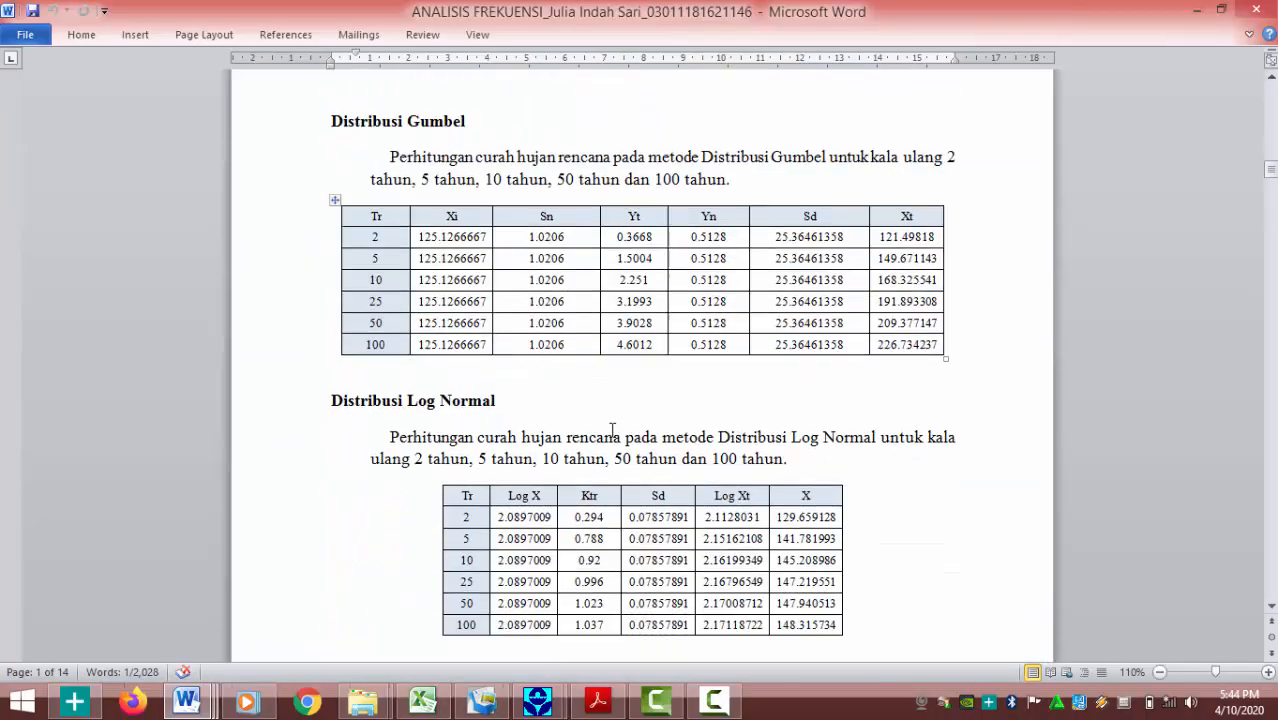
scroll(613, 430, "down", 6)
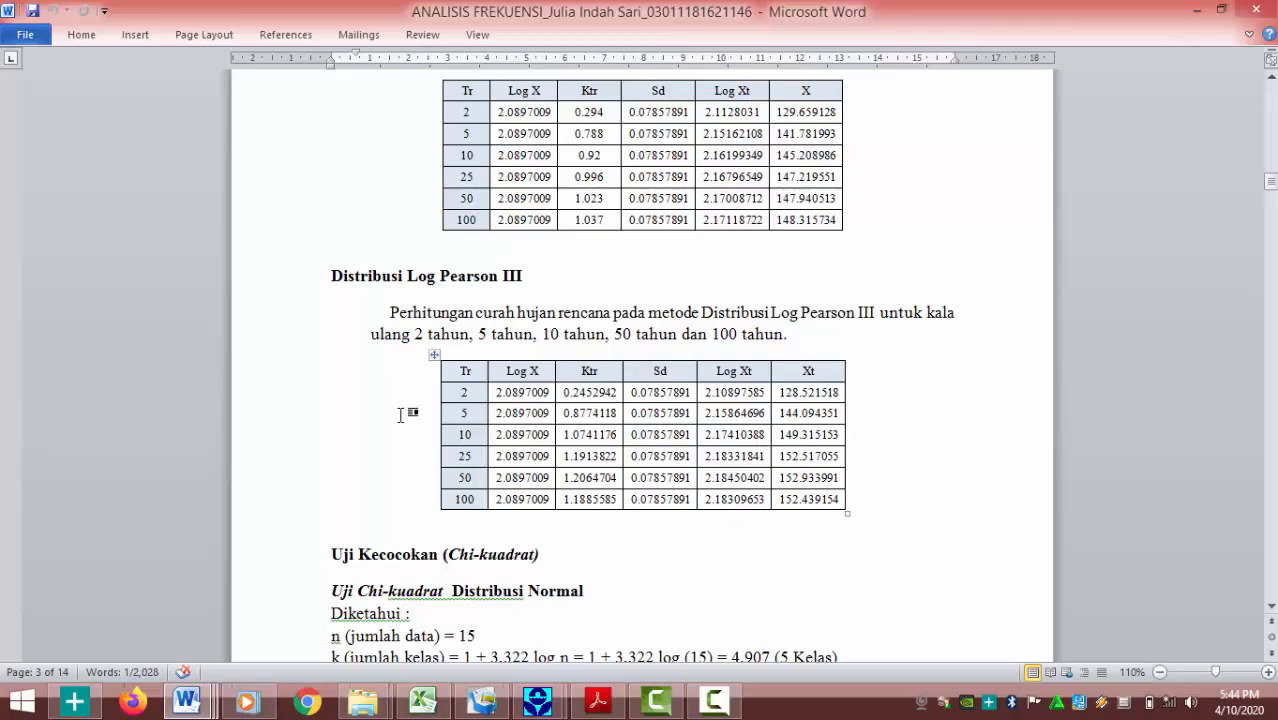
Review the Chi-kuadrat goodness-of-fit tests for the rainfall distributions
left_click_drag(330, 554, 543, 554)
scroll(407, 400, "down", 8)
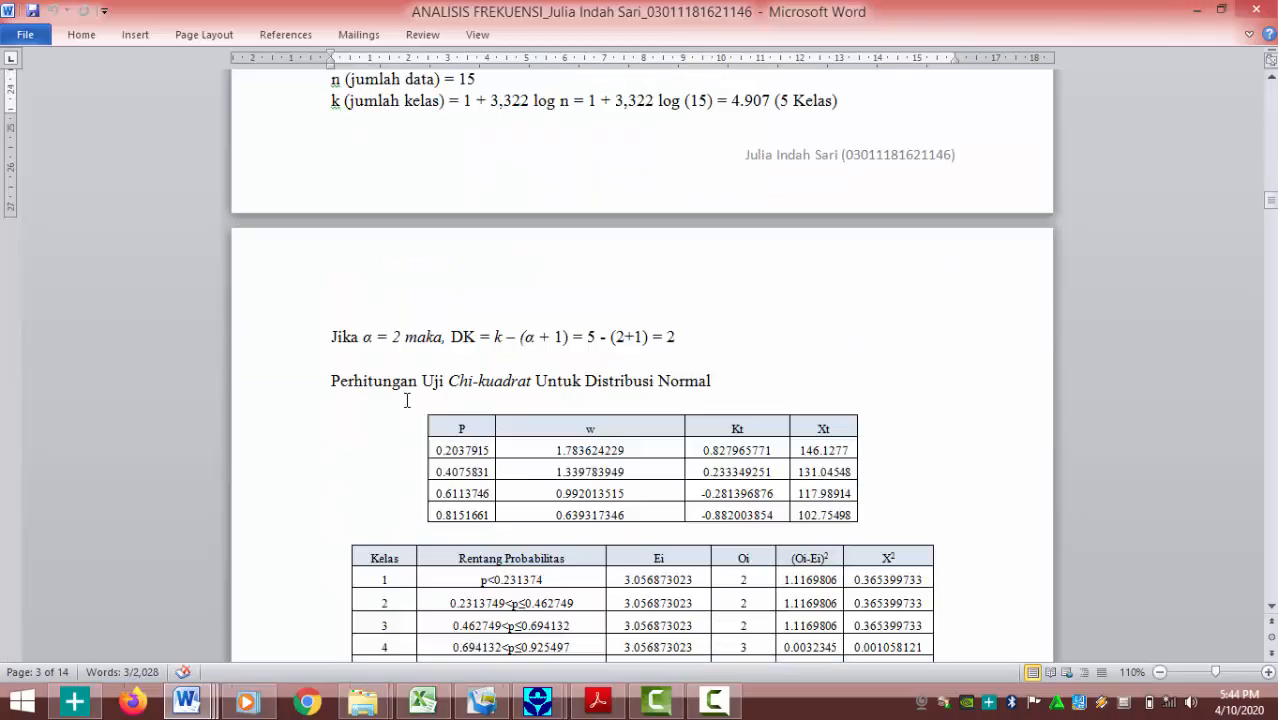
scroll(407, 400, "down", 20)
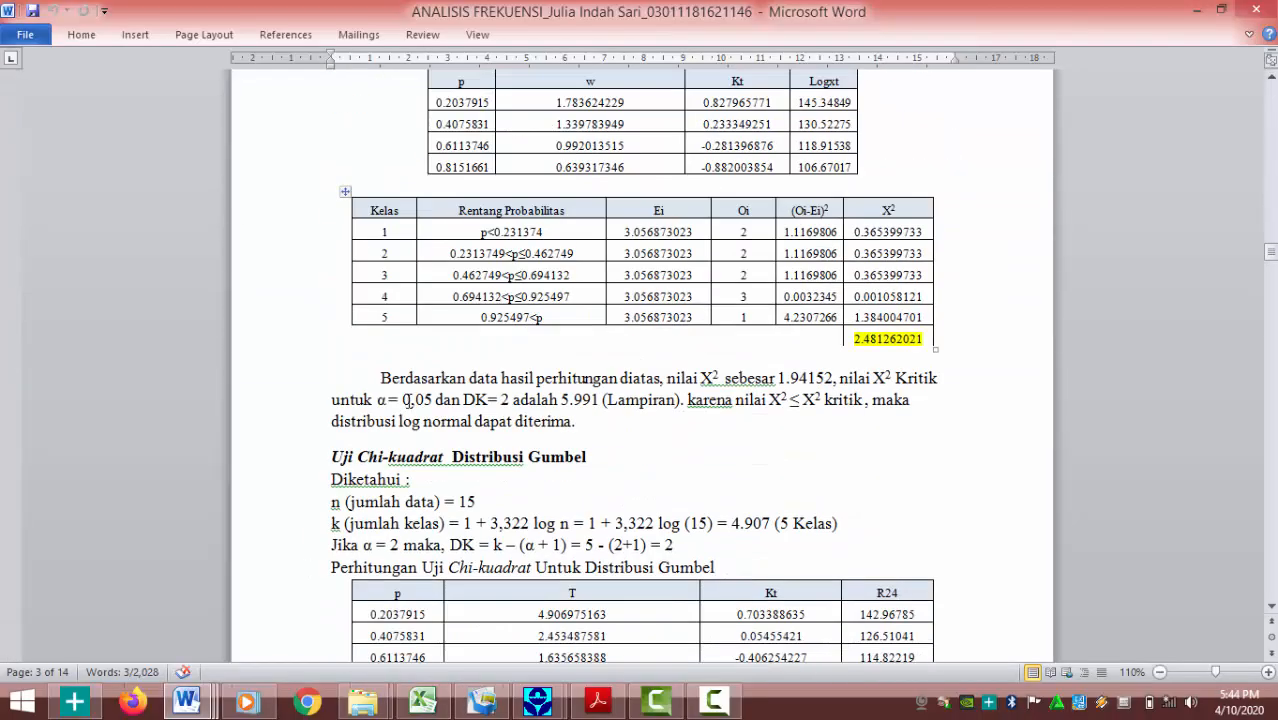
scroll(407, 400, "down", 18)
Examine the 5-year design rainfall and its conversion to hourly rainfall by the triangular distribution over 2 hours
scroll(407, 400, "up", 3)
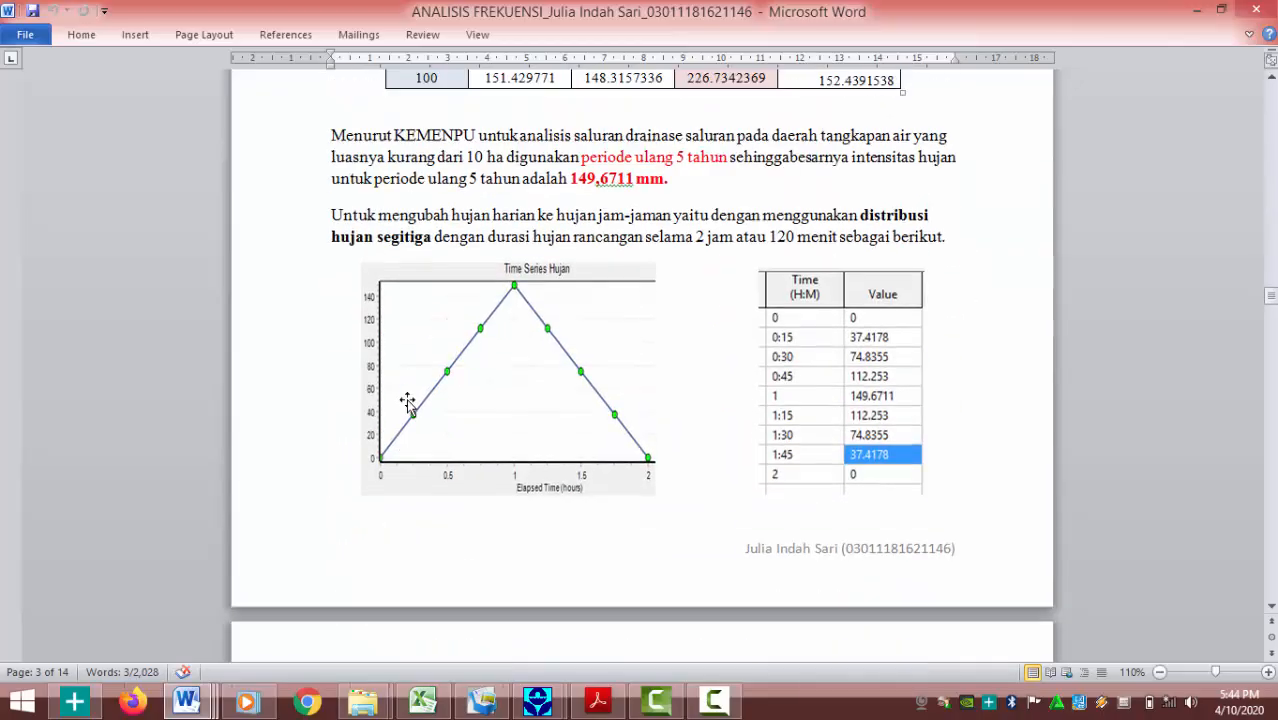
scroll(407, 402, "up", 2)
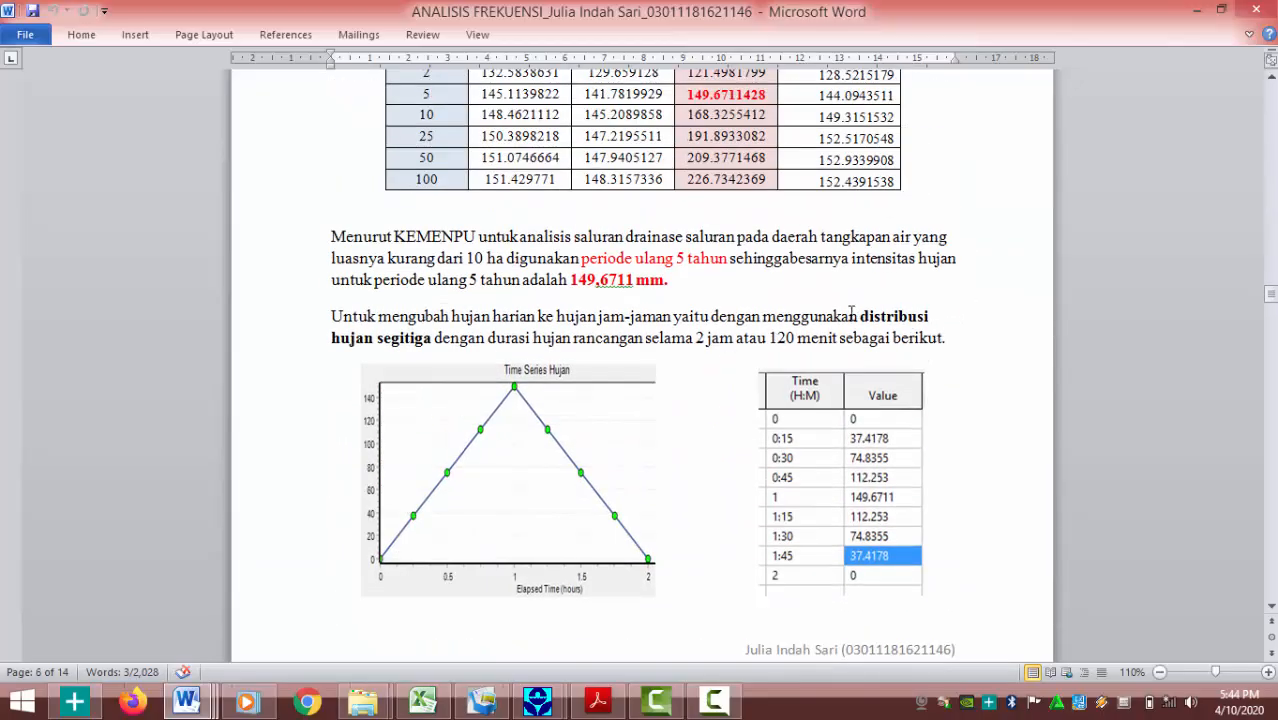
double_click(334, 337)
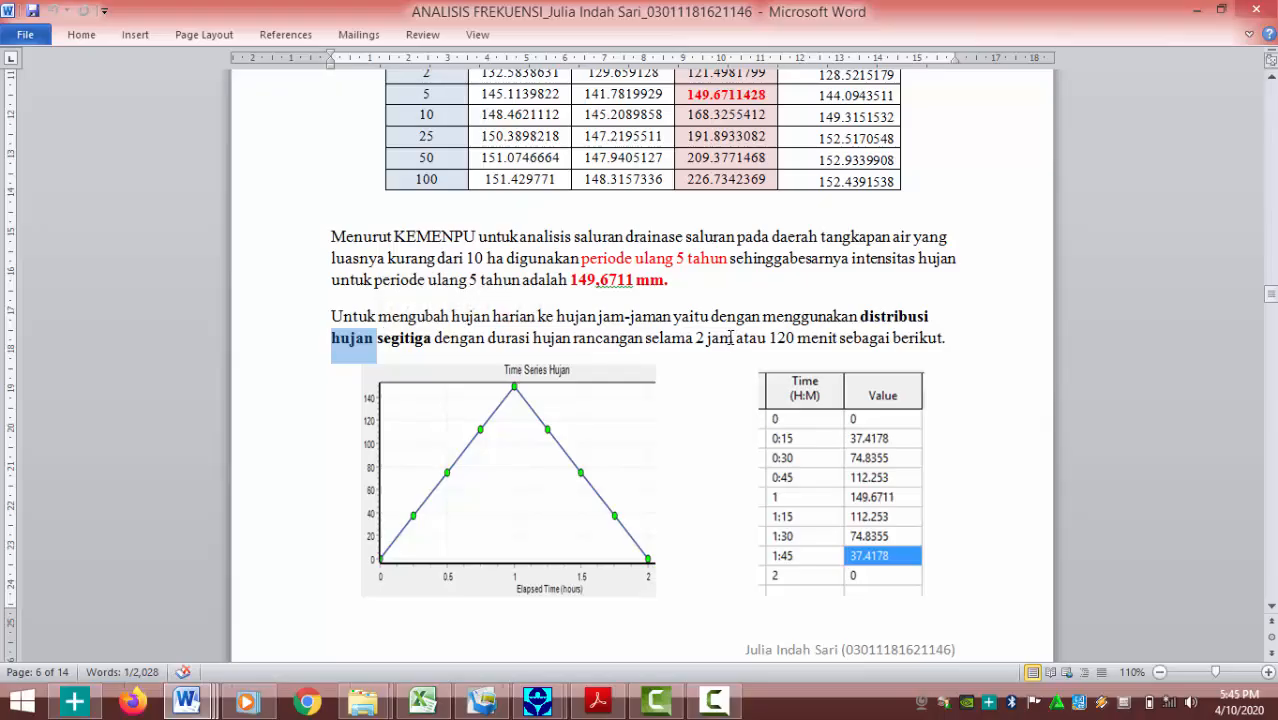
left_click_drag(697, 337, 851, 332)
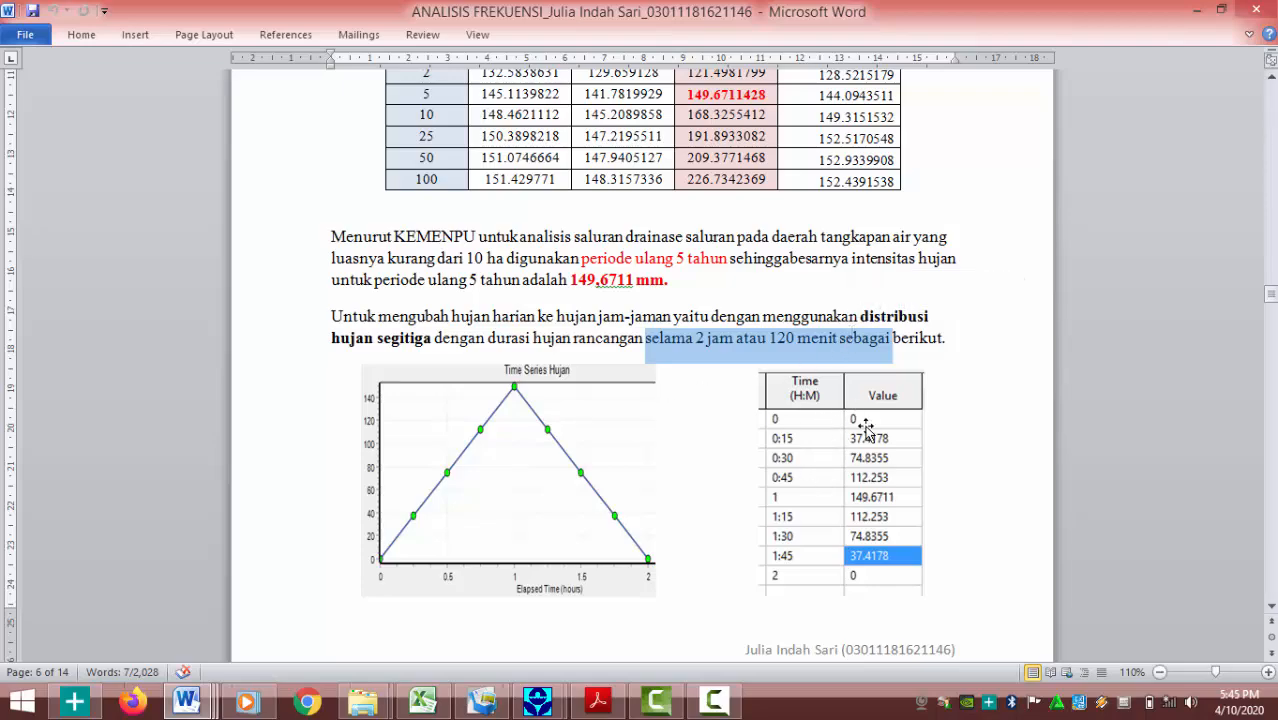
left_click(963, 518)
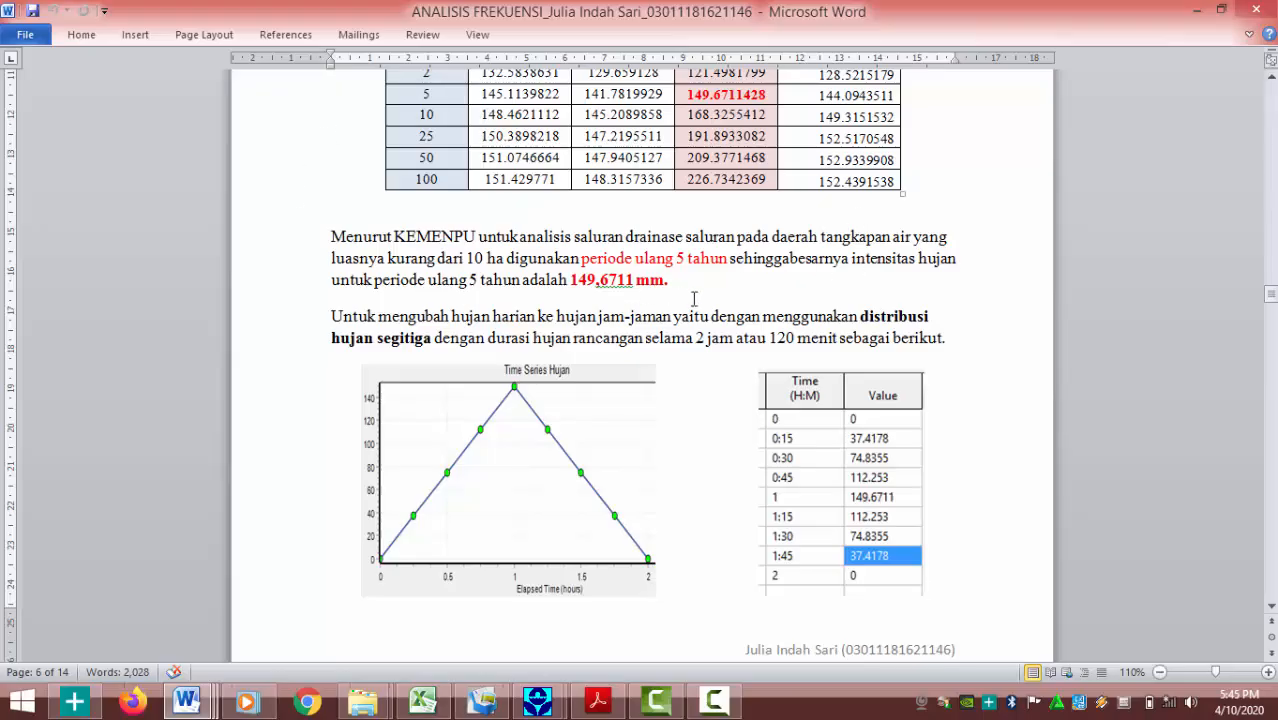
left_click_drag(659, 289, 573, 294)
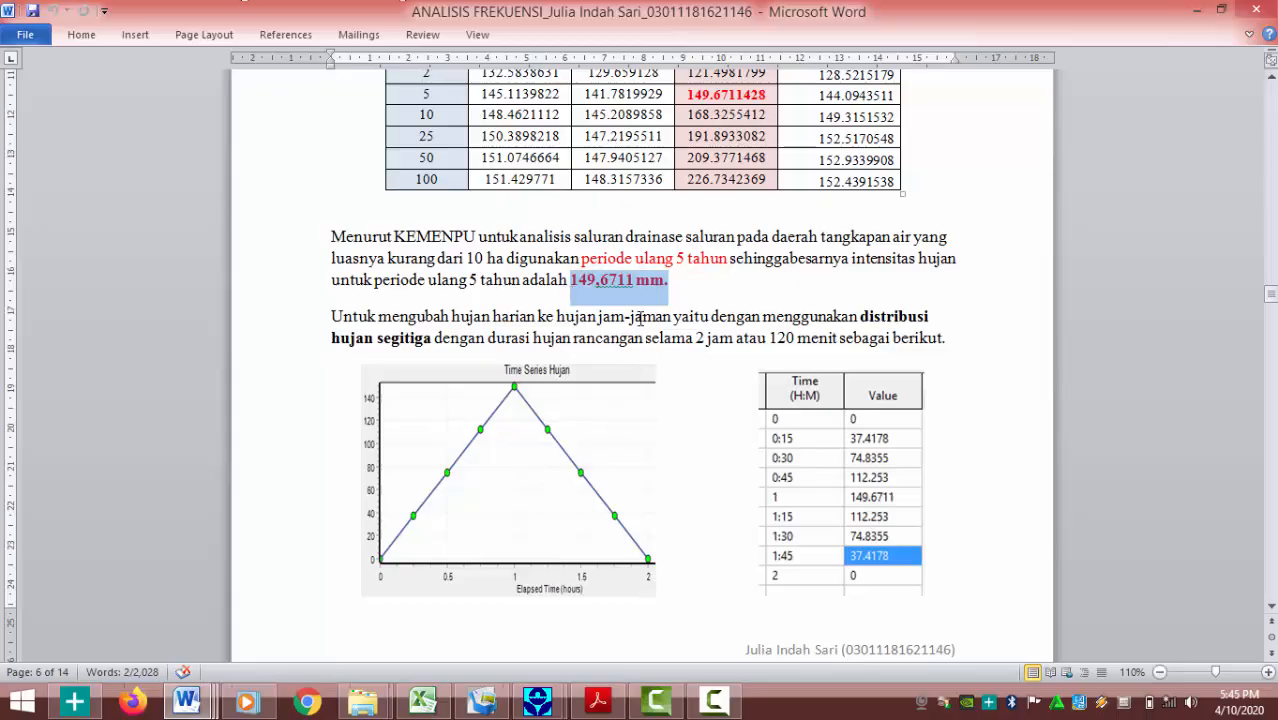
scroll(588, 427, "down", 8)
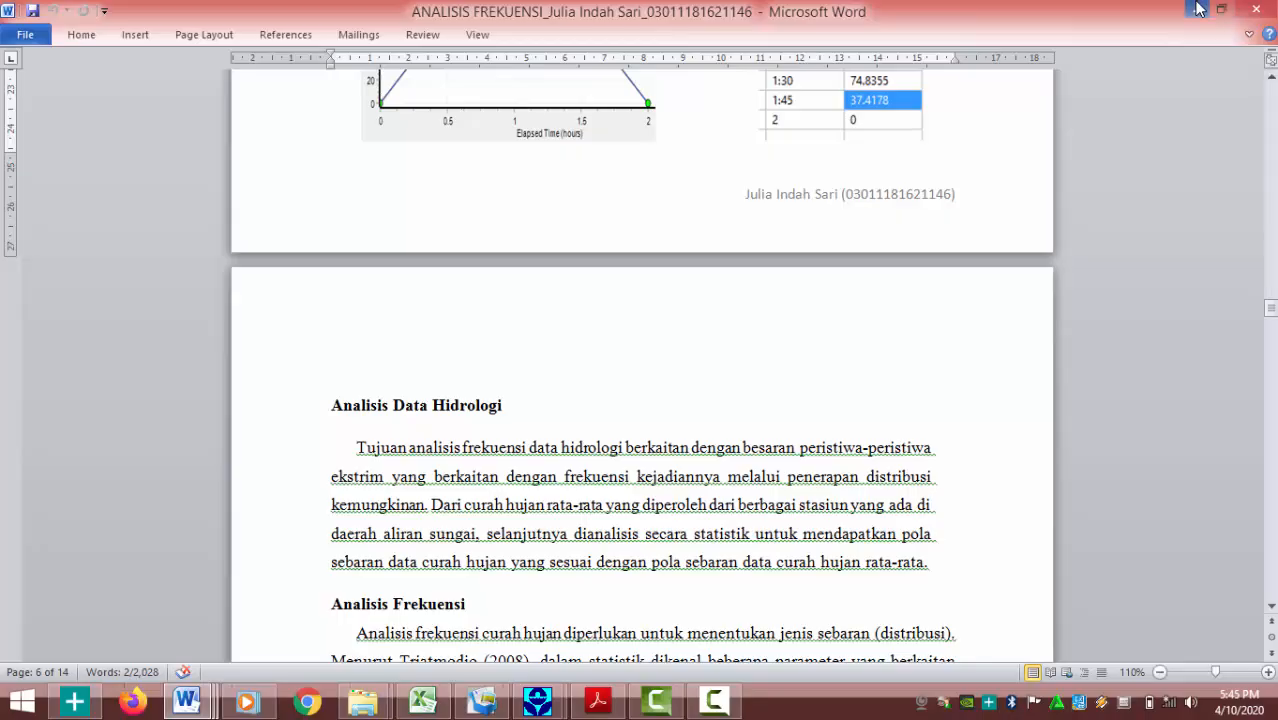
scroll(1041, 163, "up", 4)
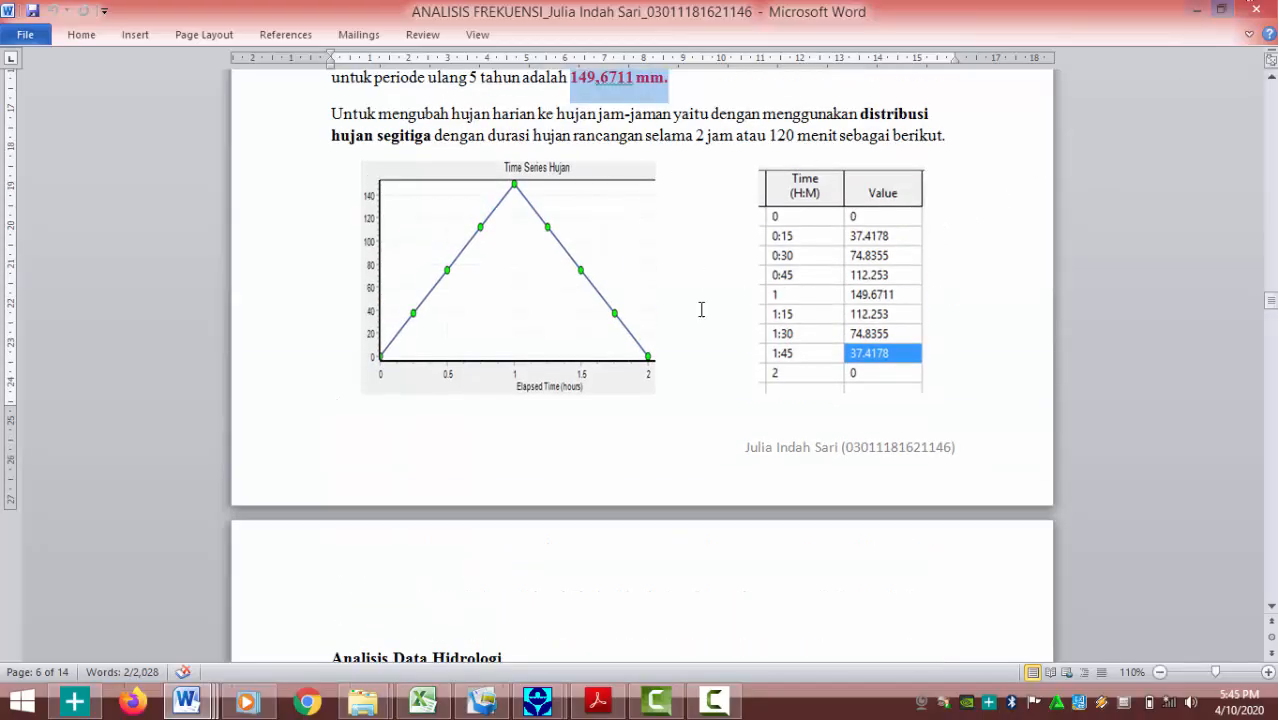
Return to SWMM and view the graph of the HujanSMBII&KENTEN time series
left_click(1193, 9)
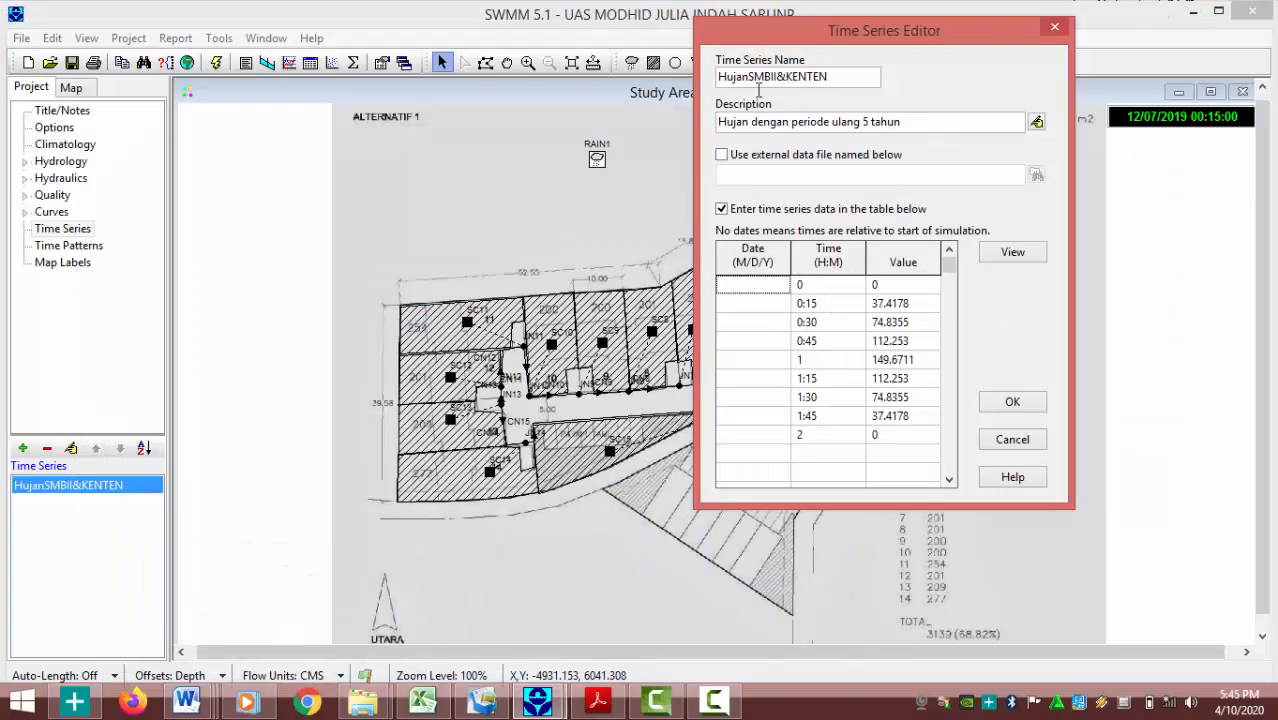
left_click(1012, 252)
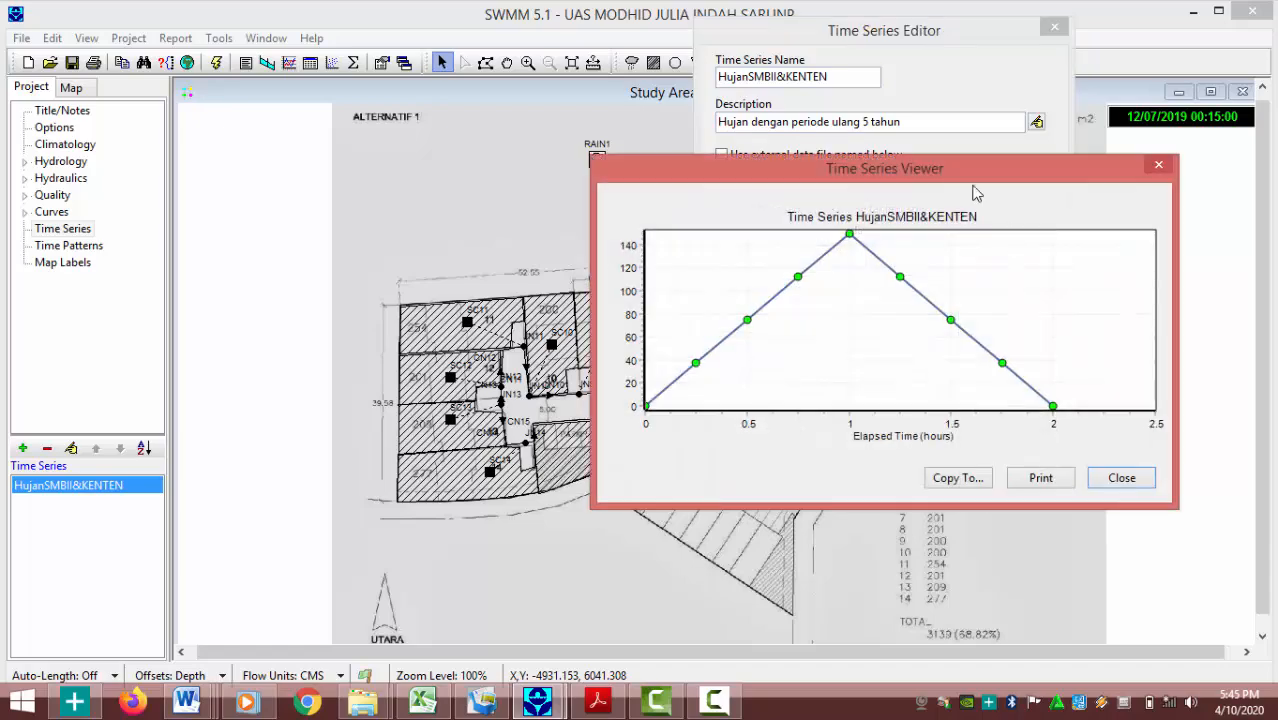
left_click_drag(848, 178, 475, 73)
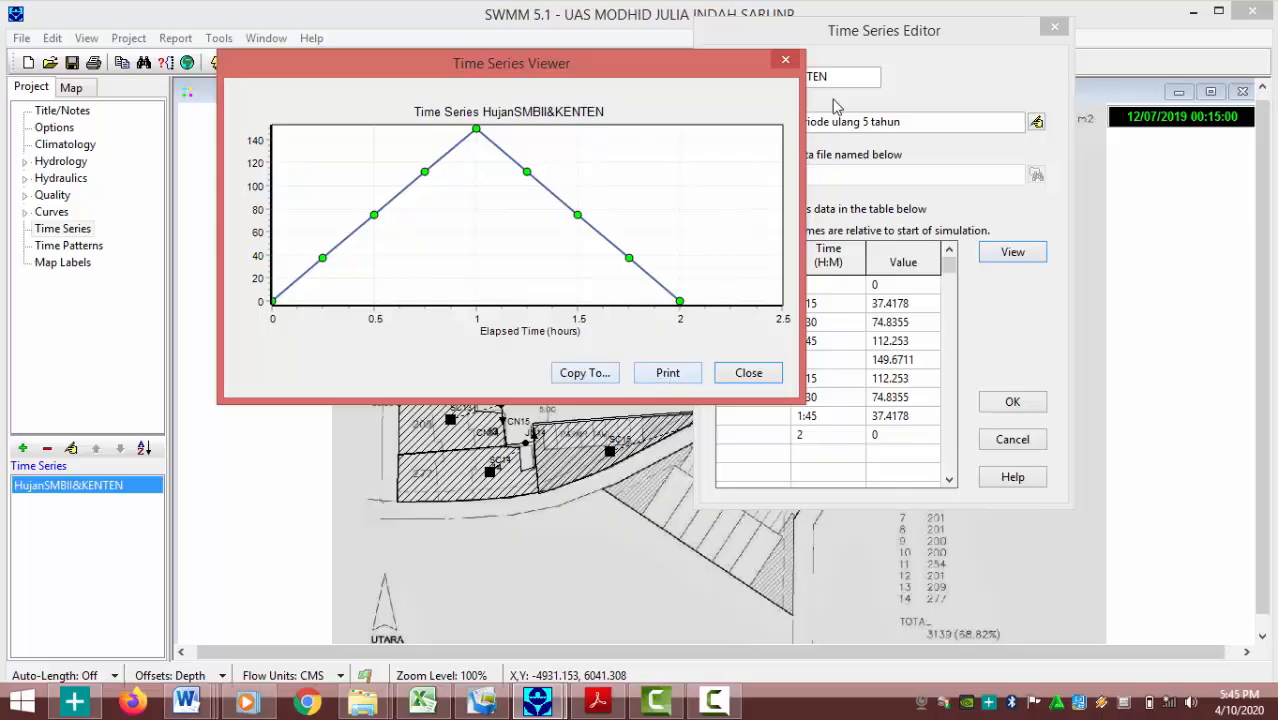
left_click(785, 61)
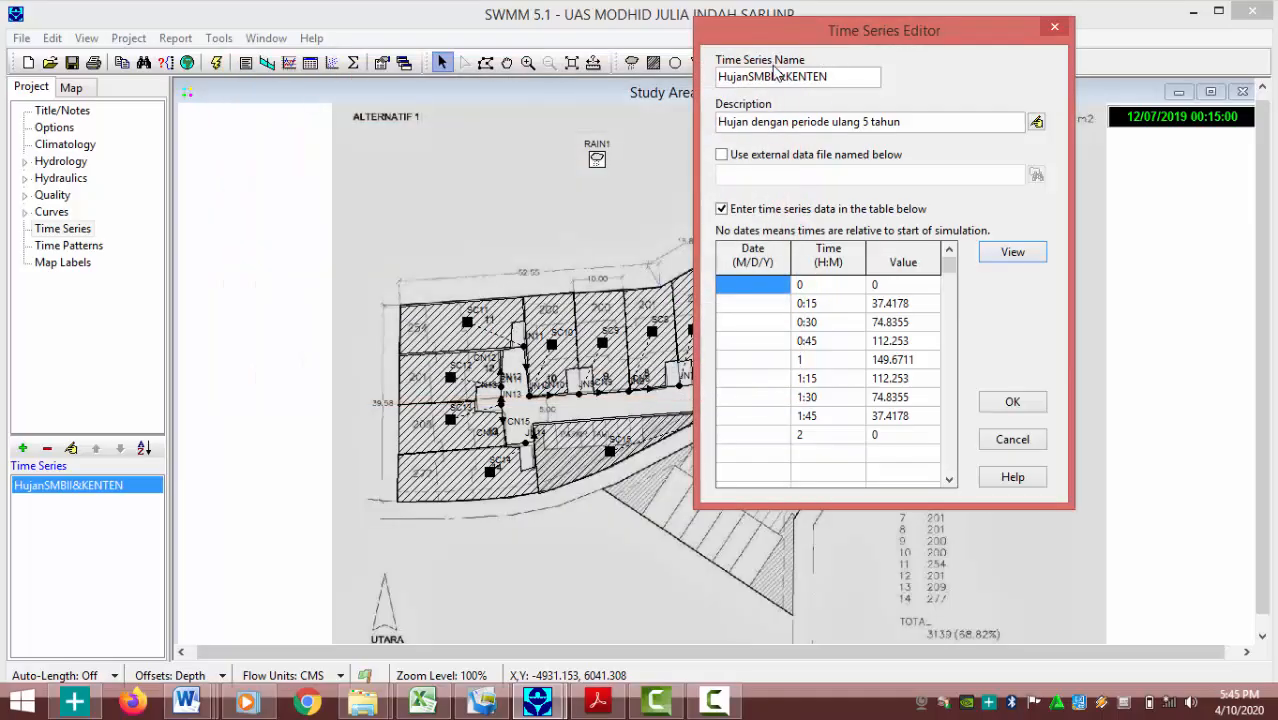
Accept the HujanSMBII&KENTEN time series data and close its editor
left_click(1013, 402)
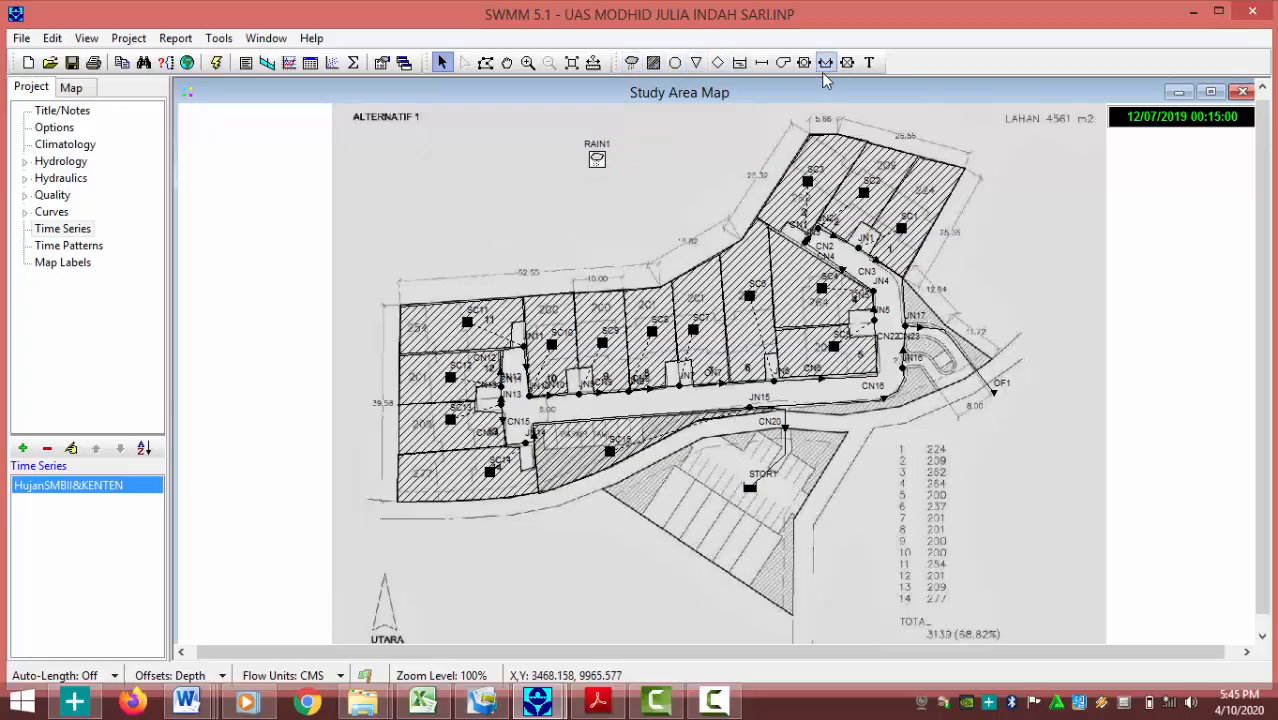
left_click(631, 63)
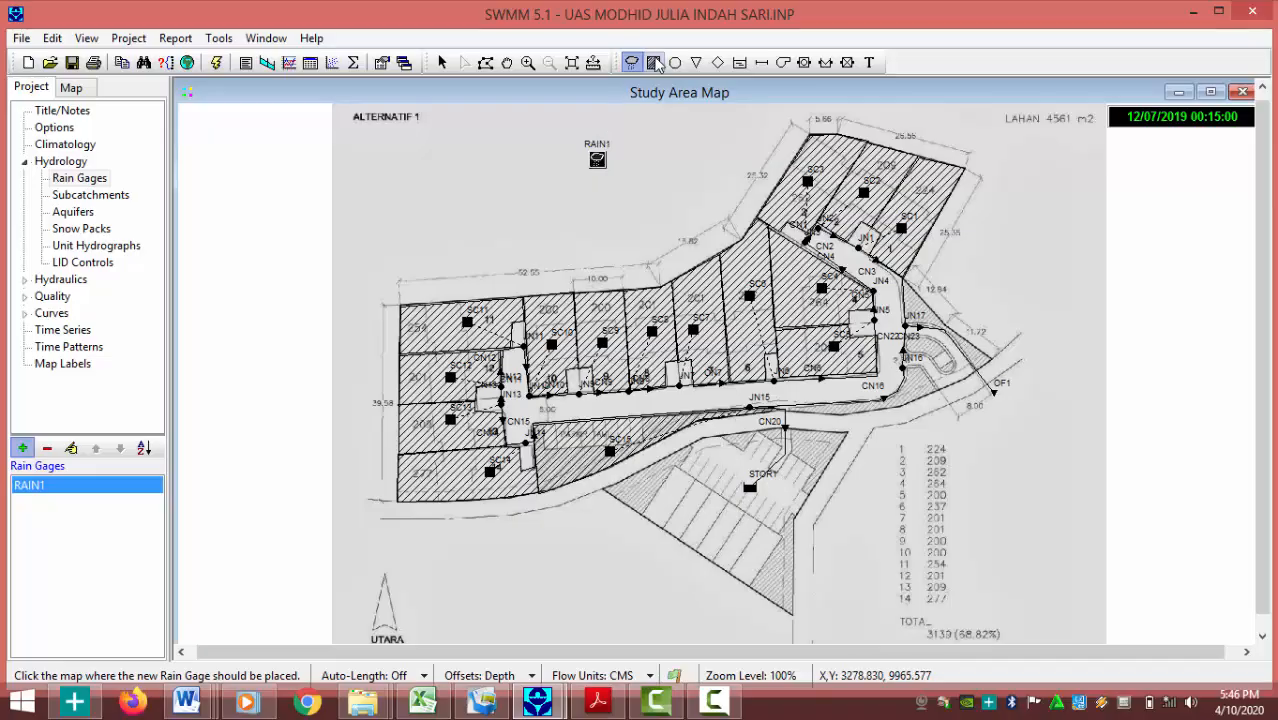
left_click(653, 62)
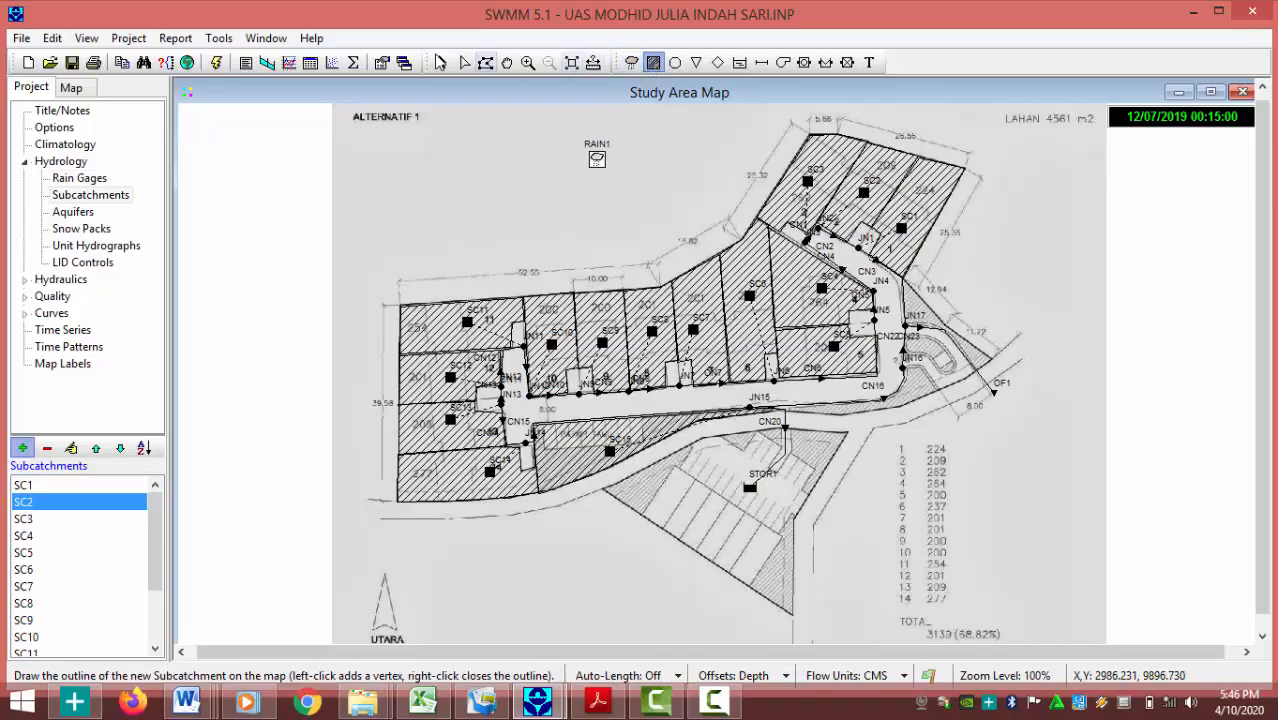
left_click(442, 62)
Select TIMESERIES as the RAIN1 rain gage's data source and check its assigned series name
left_click(600, 168)
right_click(597, 163)
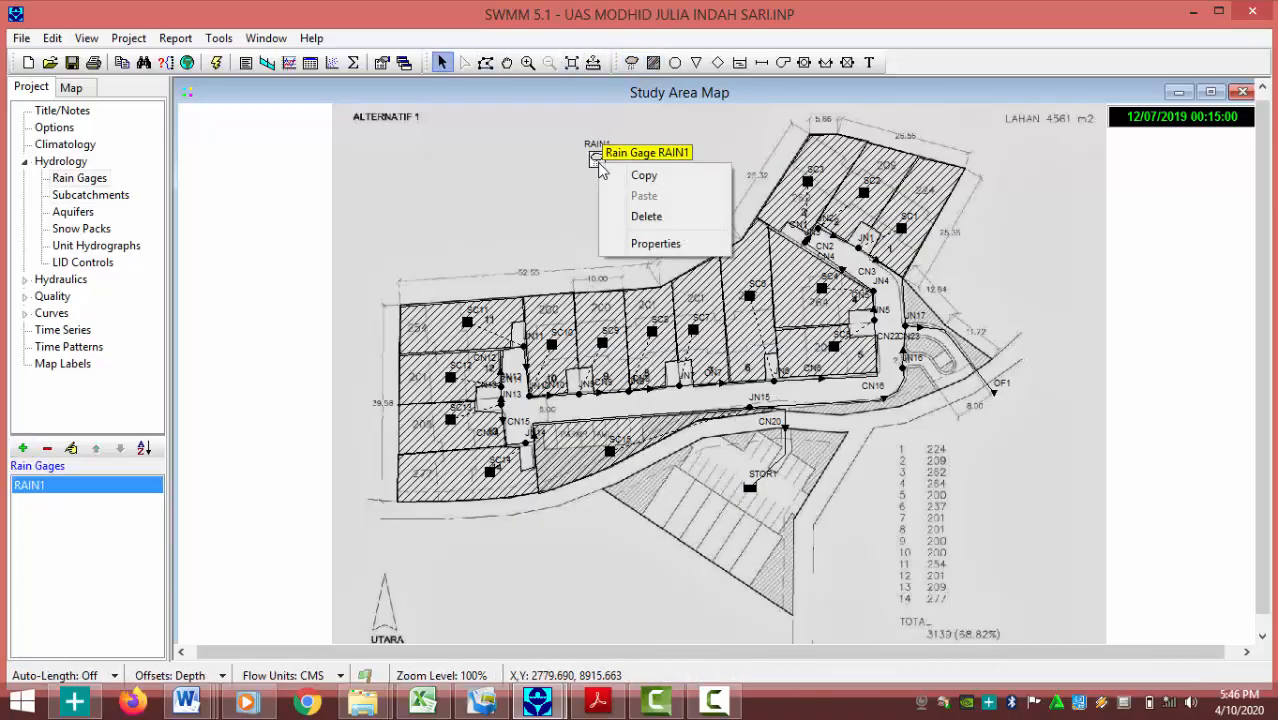
left_click(645, 240)
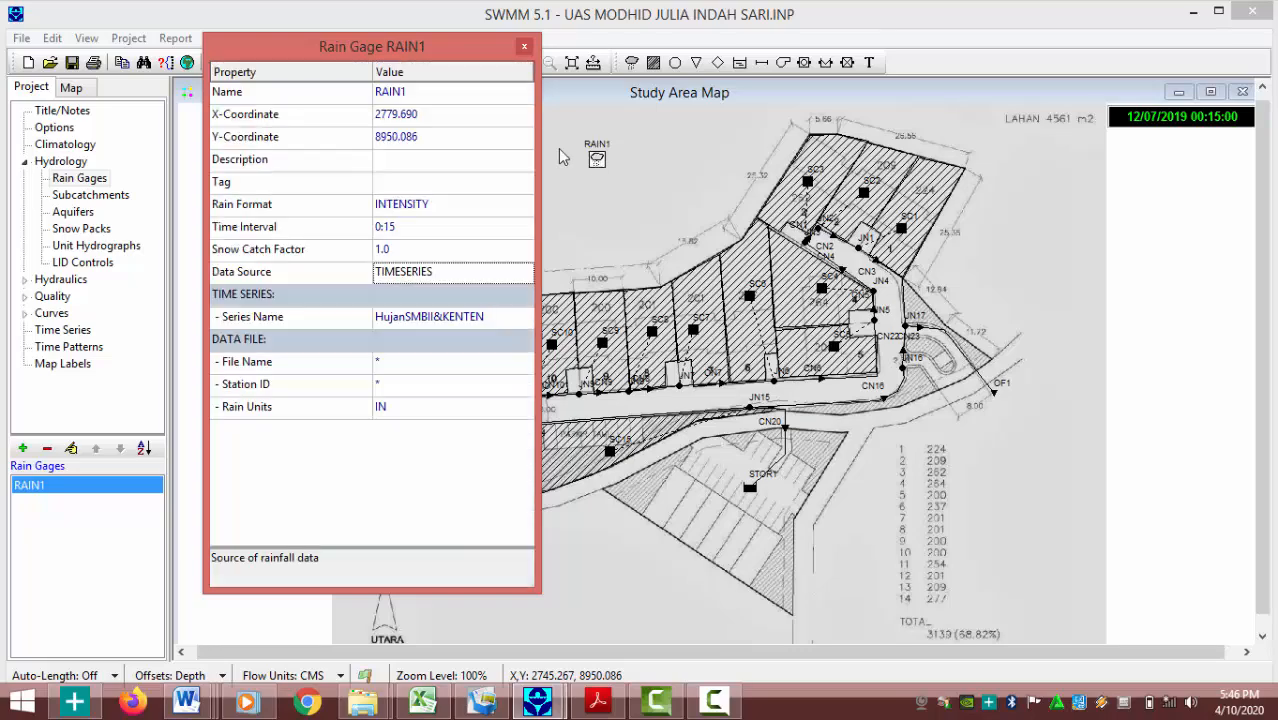
left_click(428, 274)
left_click(526, 274)
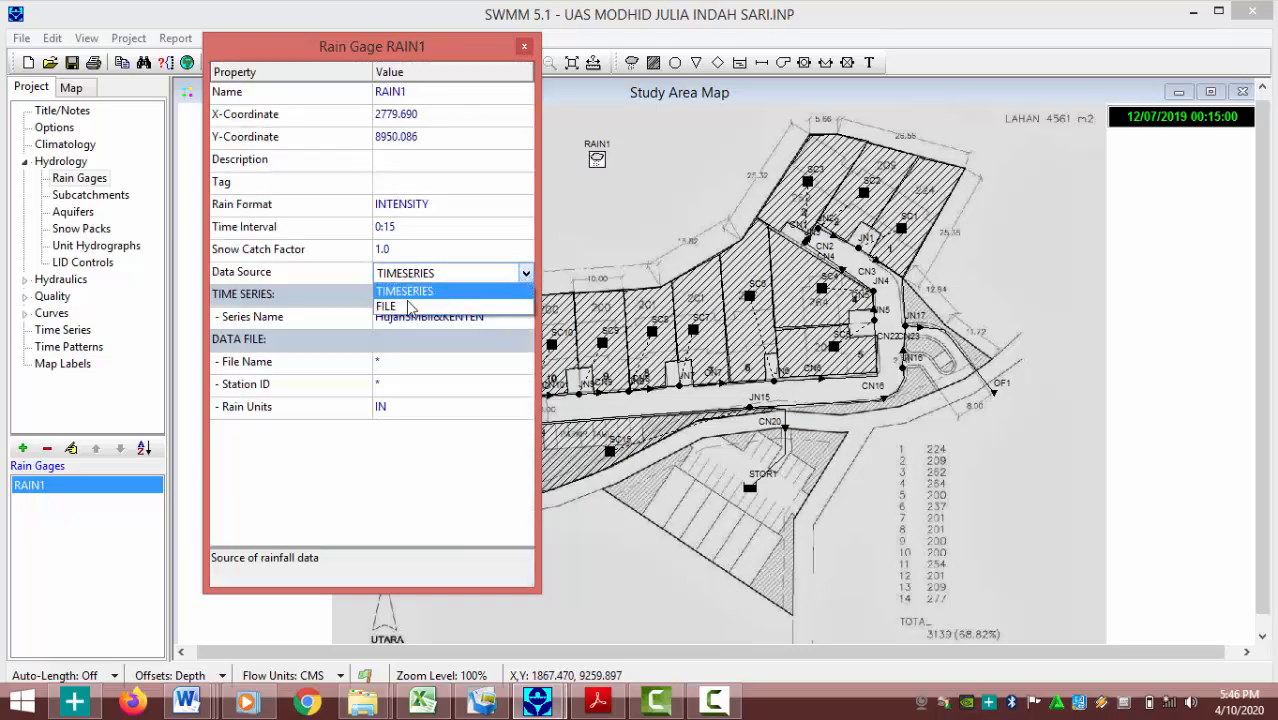
left_click(517, 291)
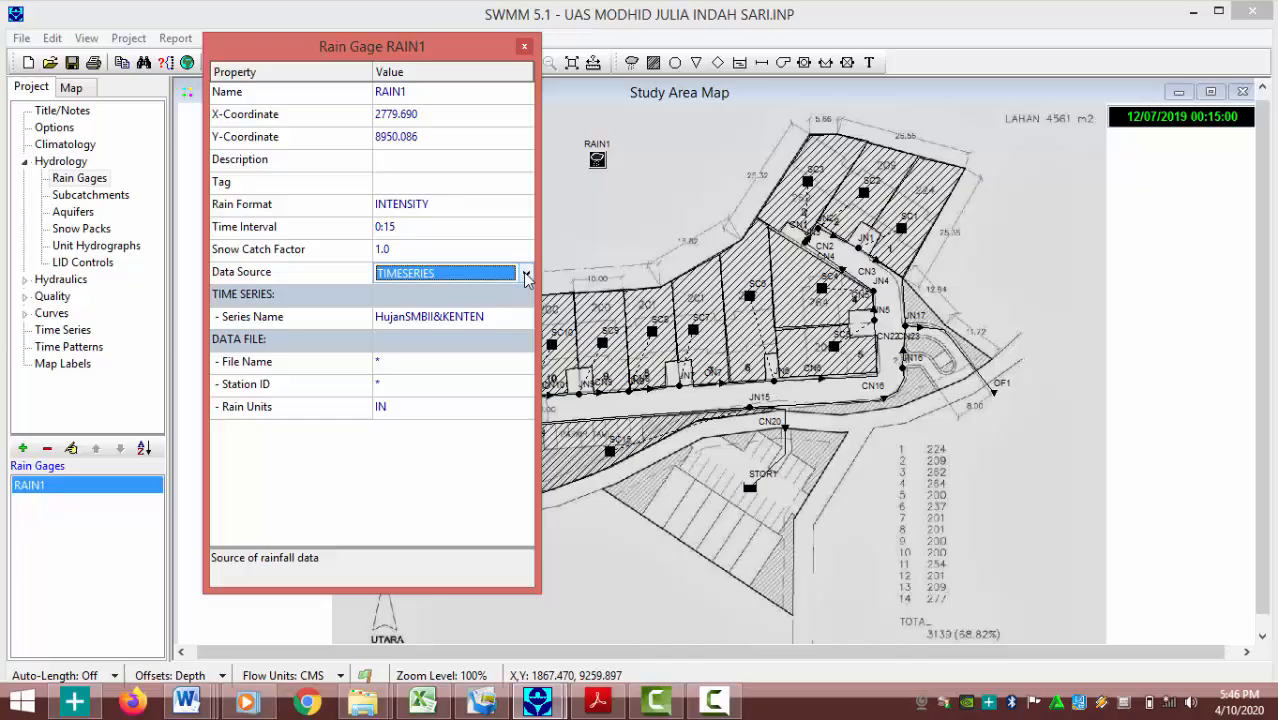
left_click(403, 320)
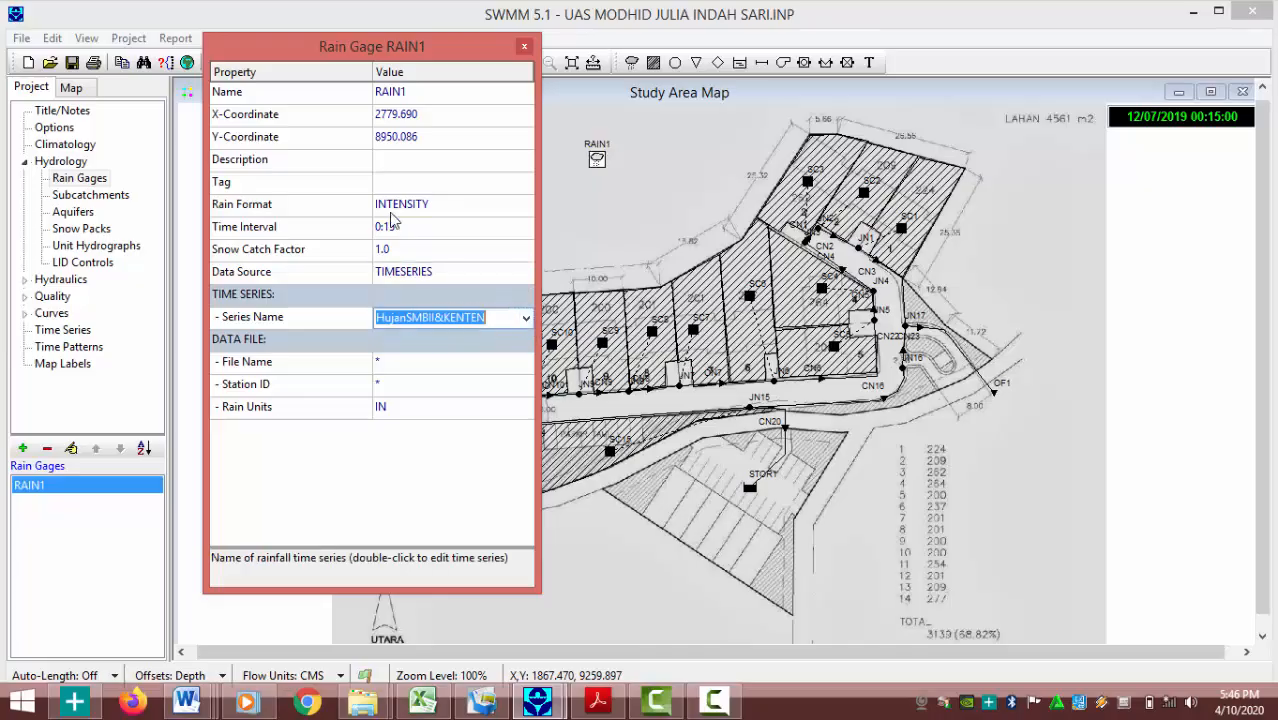
left_click(524, 46)
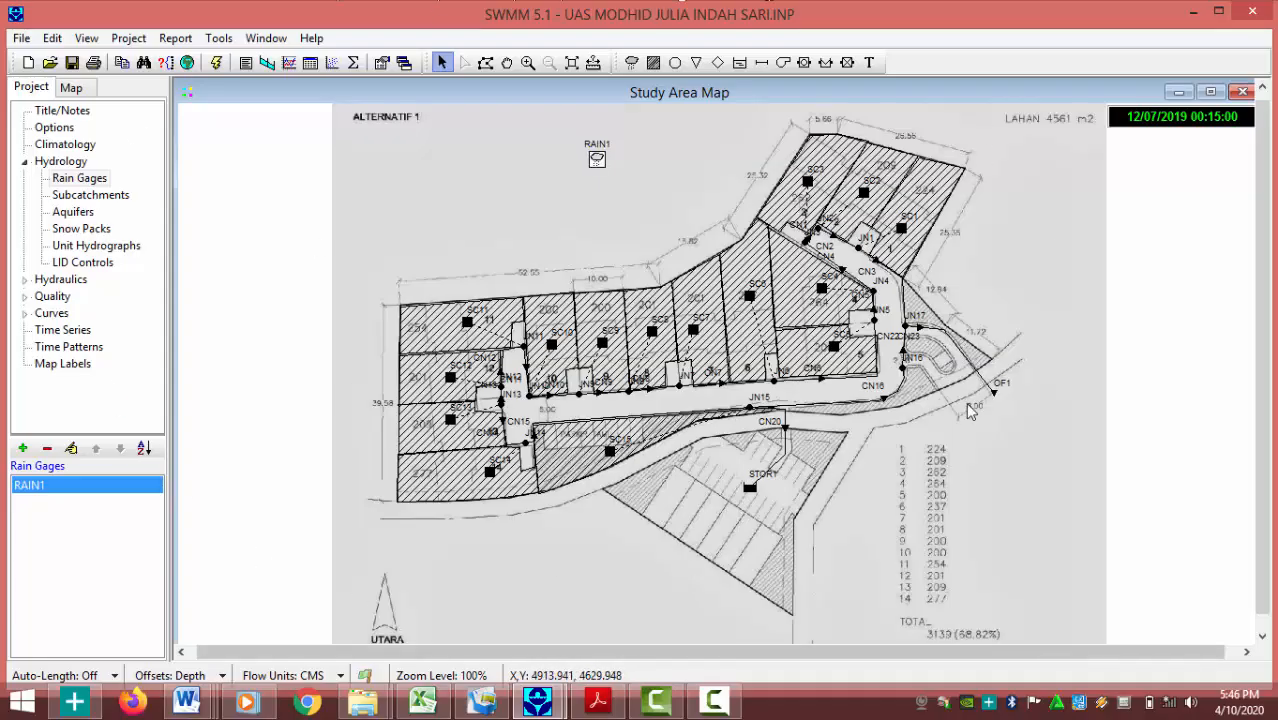
Run the simulation and dismiss the run status report
left_click(215, 63)
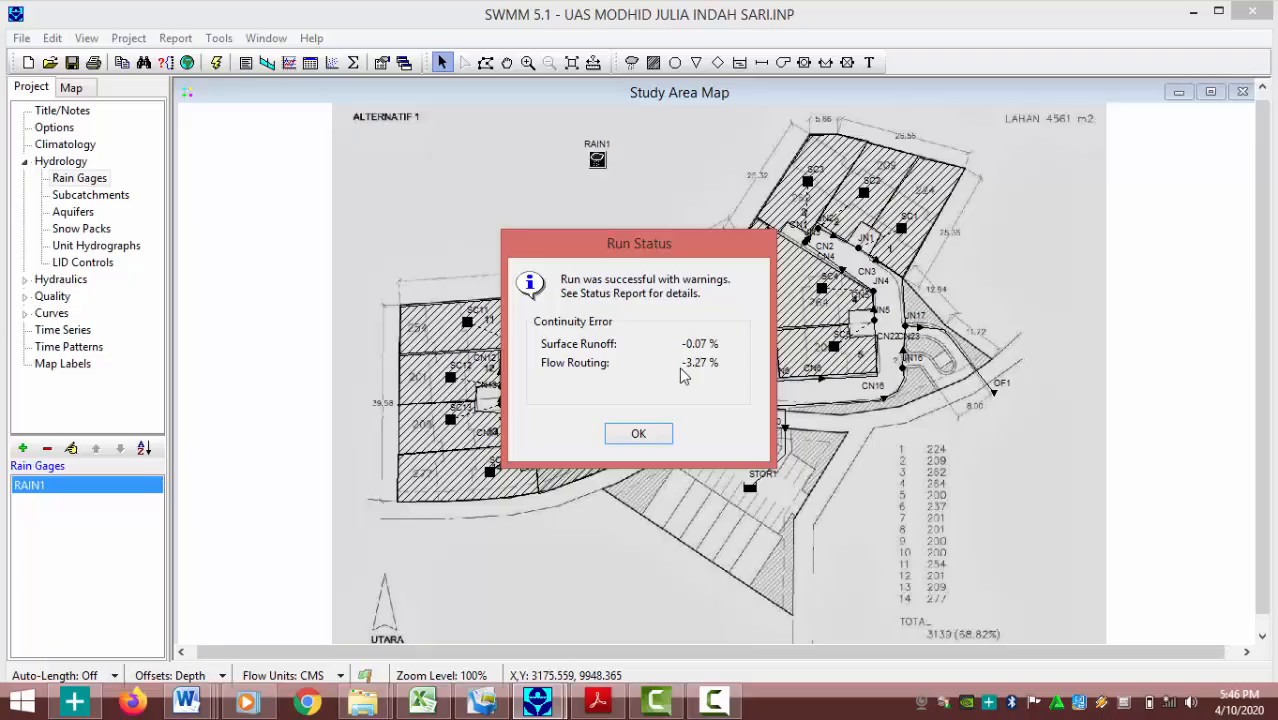
left_click(638, 436)
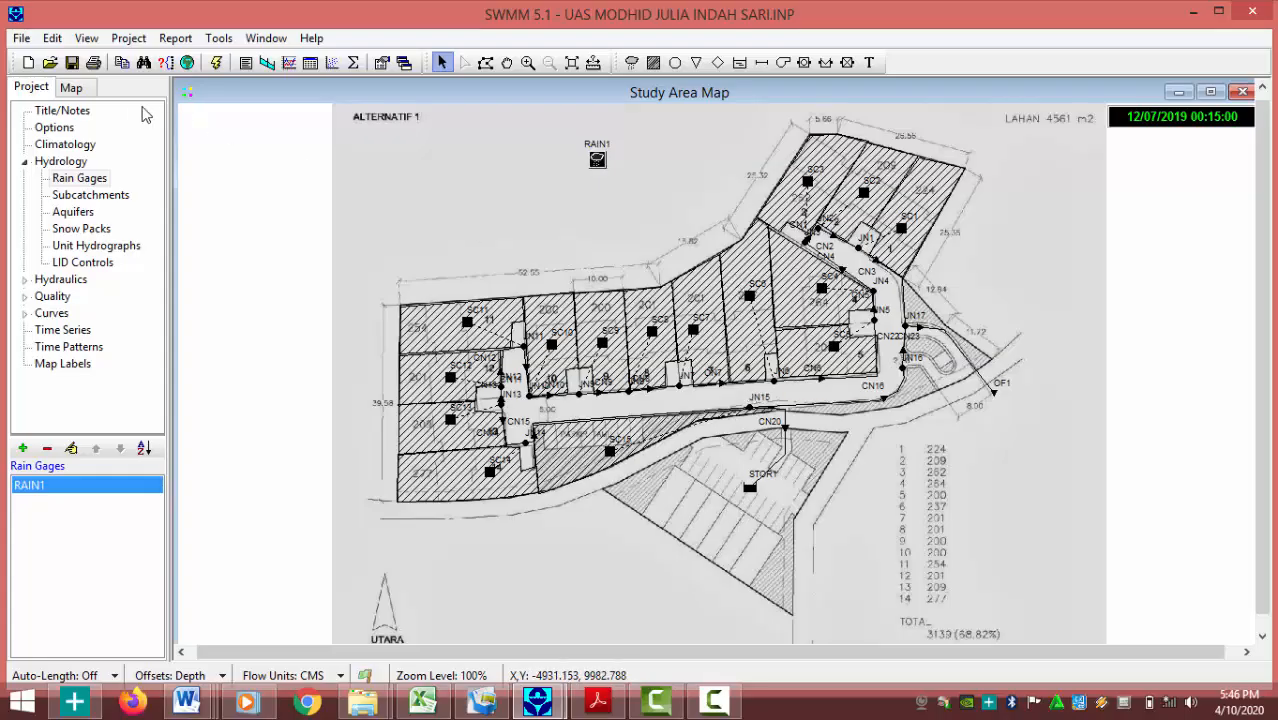
Set the study area map themes to Runoff for subcatchments, Flooding for nodes and Flow for links
left_click(72, 88)
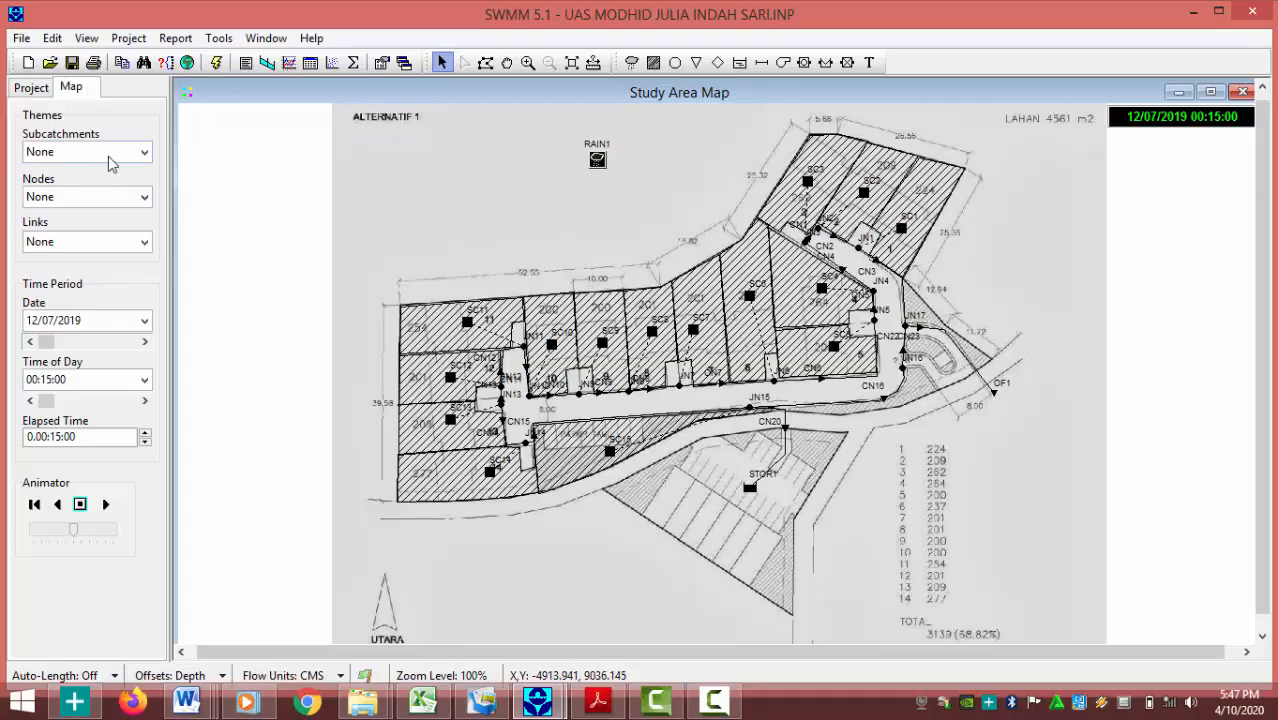
left_click(143, 152)
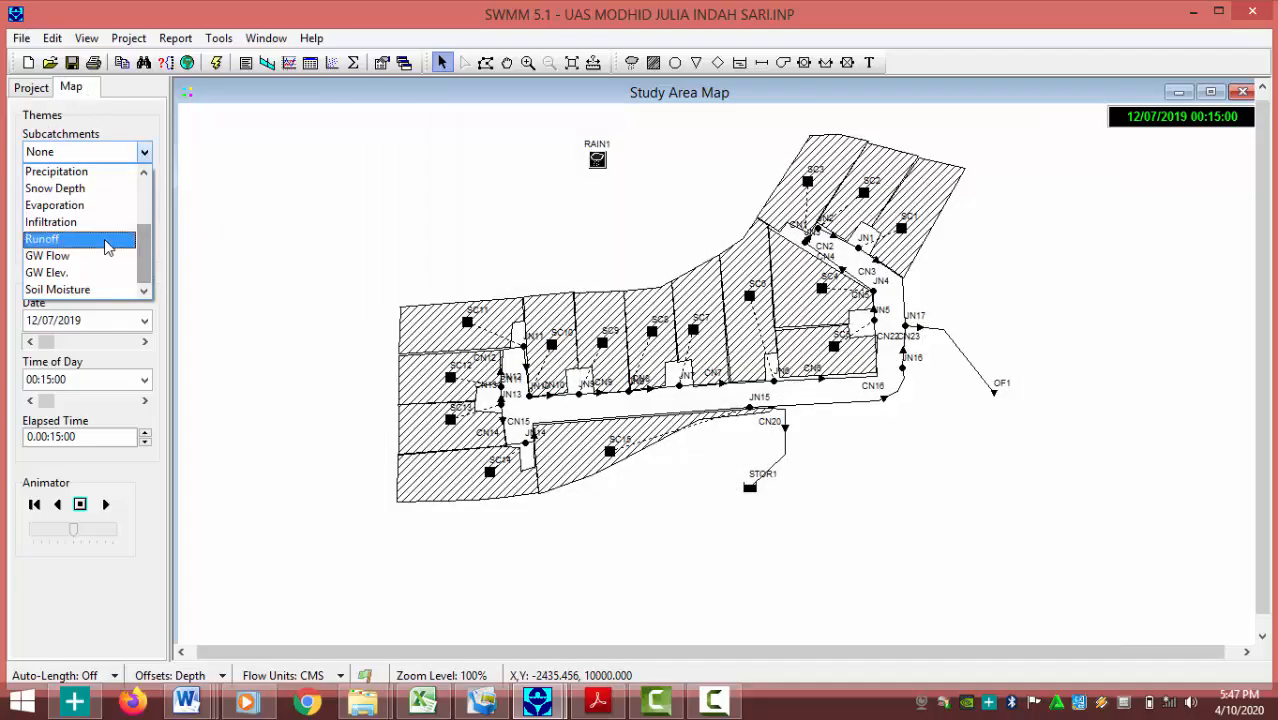
left_click(105, 240)
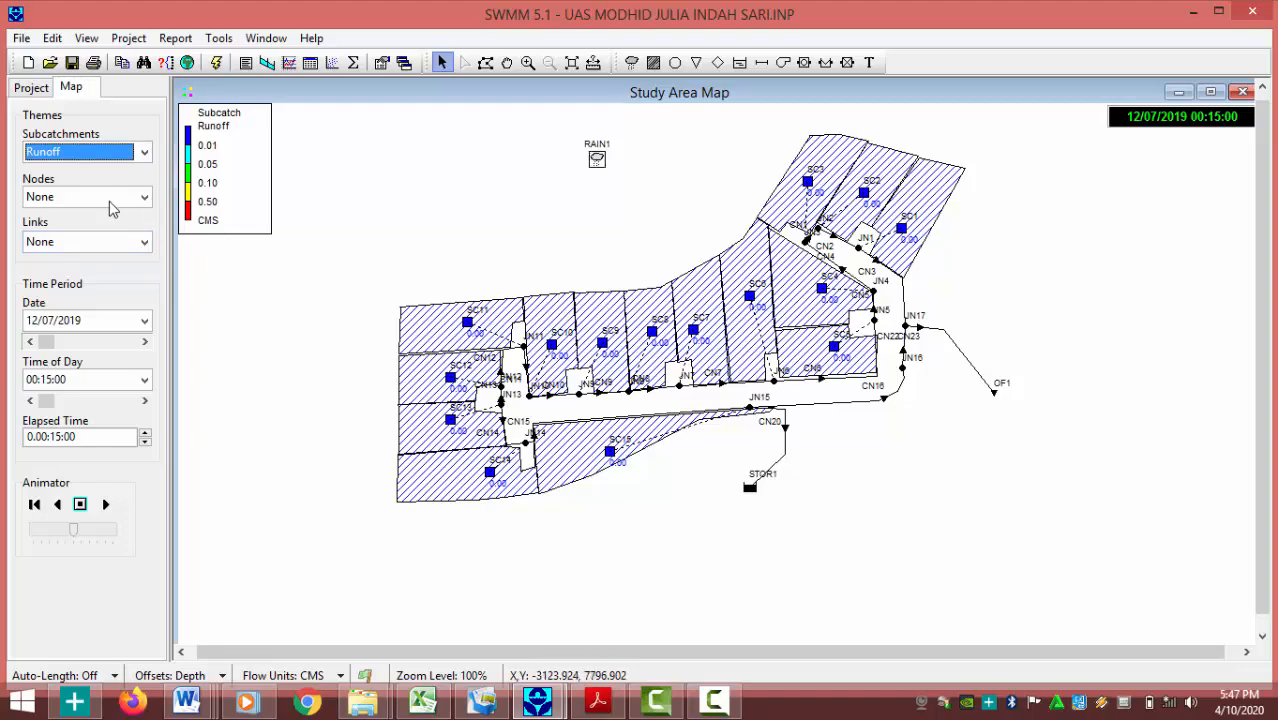
left_click(143, 197)
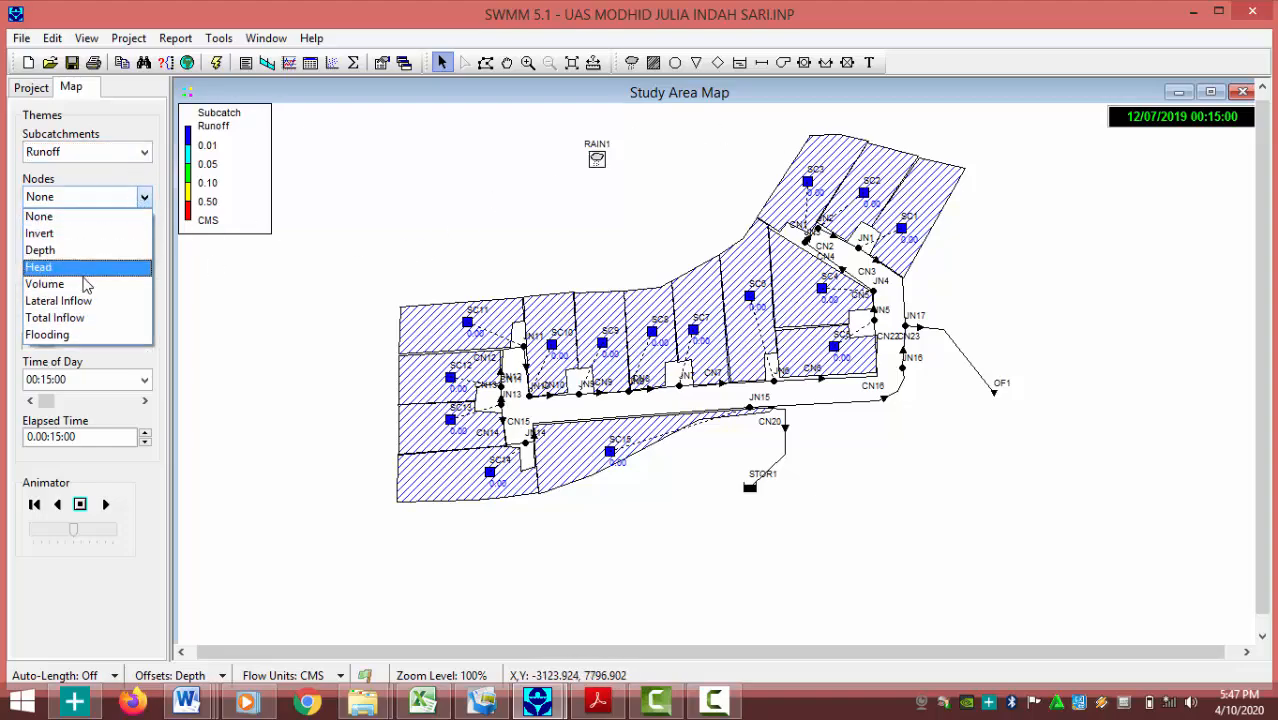
left_click(88, 336)
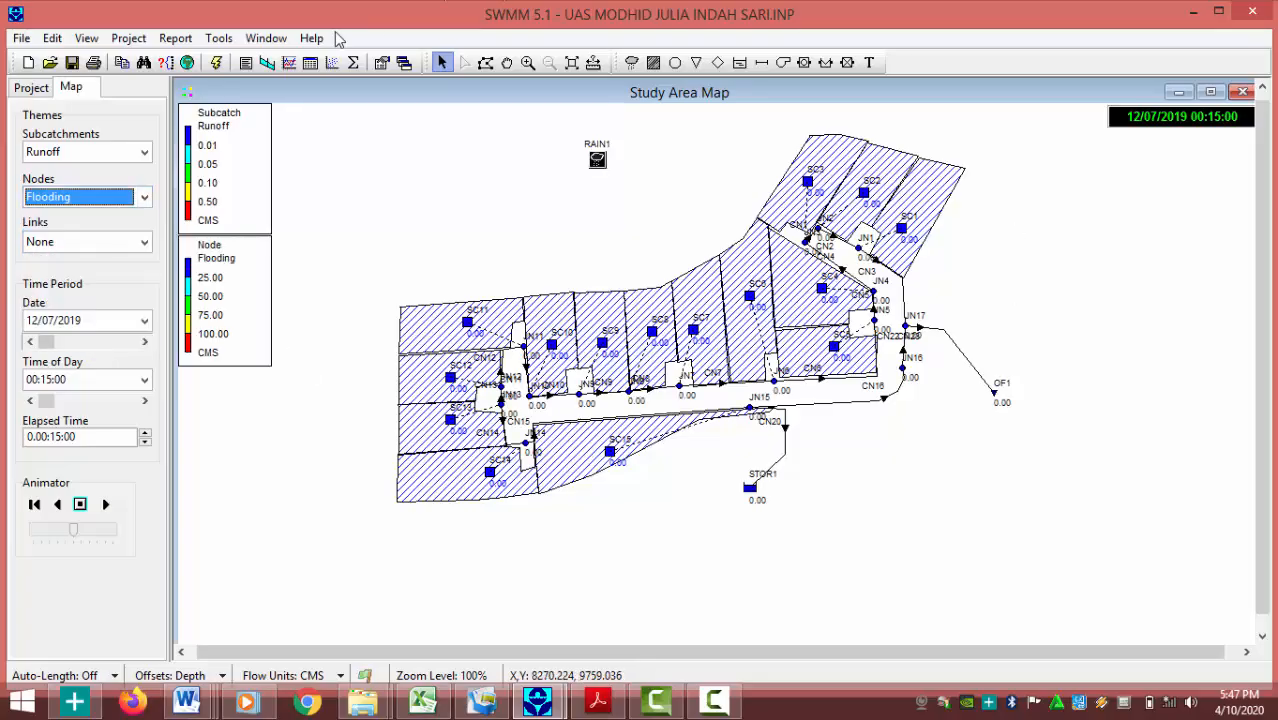
left_click(144, 242)
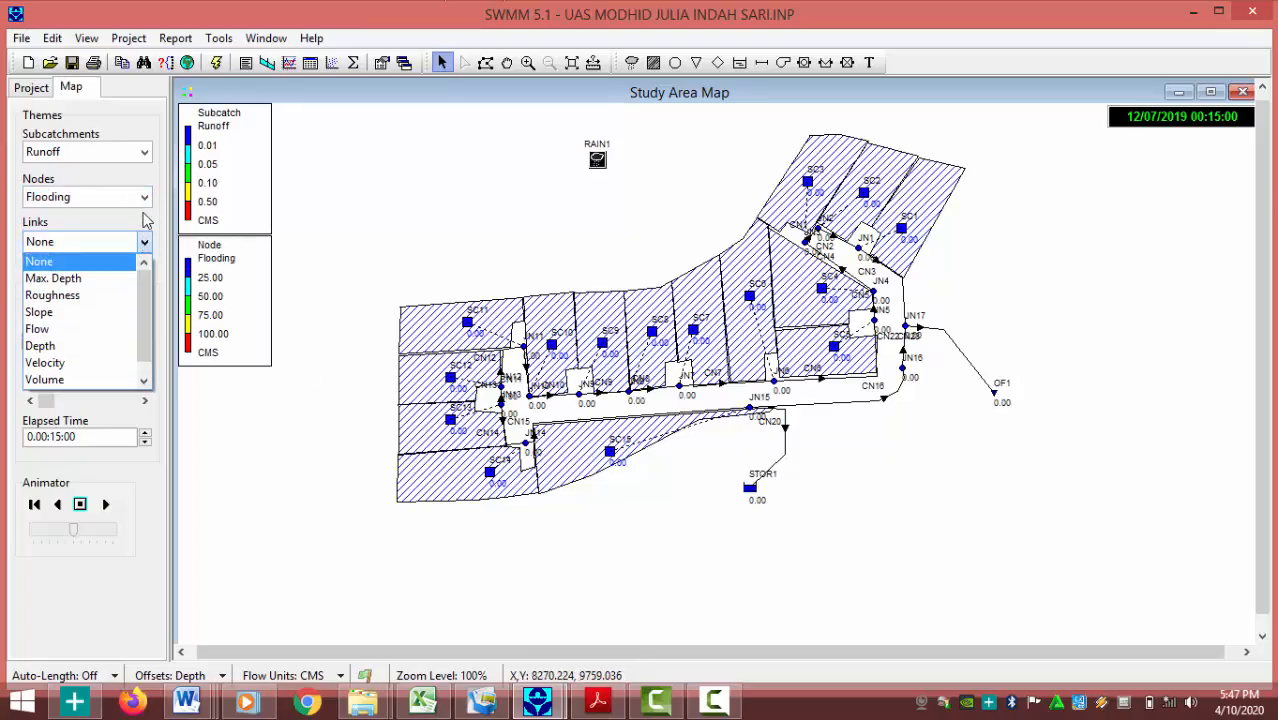
scroll(145, 315, "down", 1)
scroll(145, 315, "down", 1)
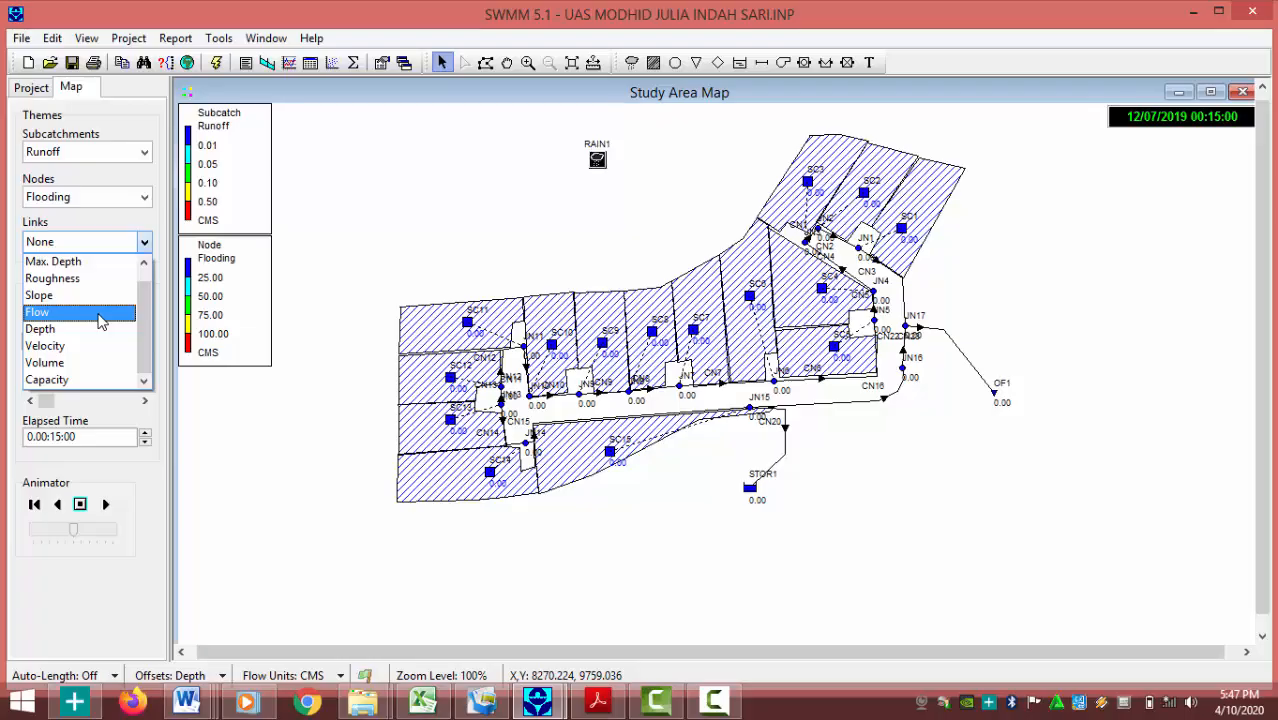
left_click(98, 316)
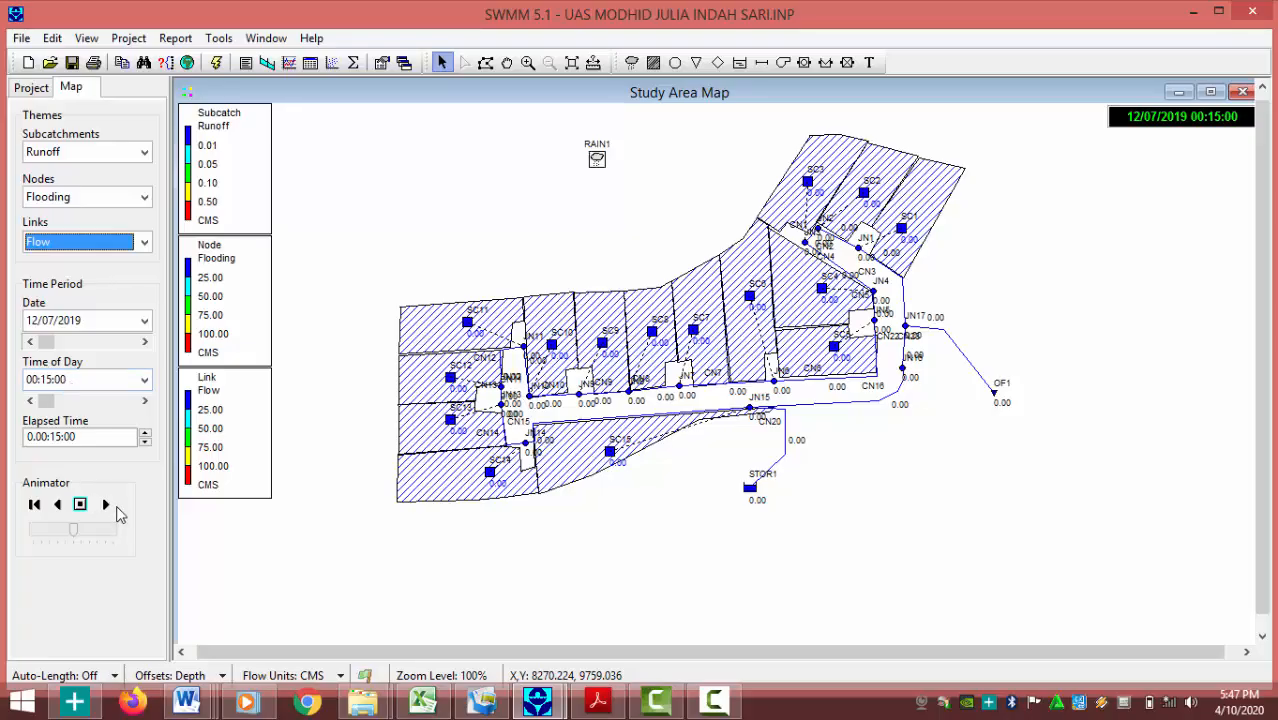
Animate the simulation results on the map, rewind to near the start of the run and replay them
left_click(106, 504)
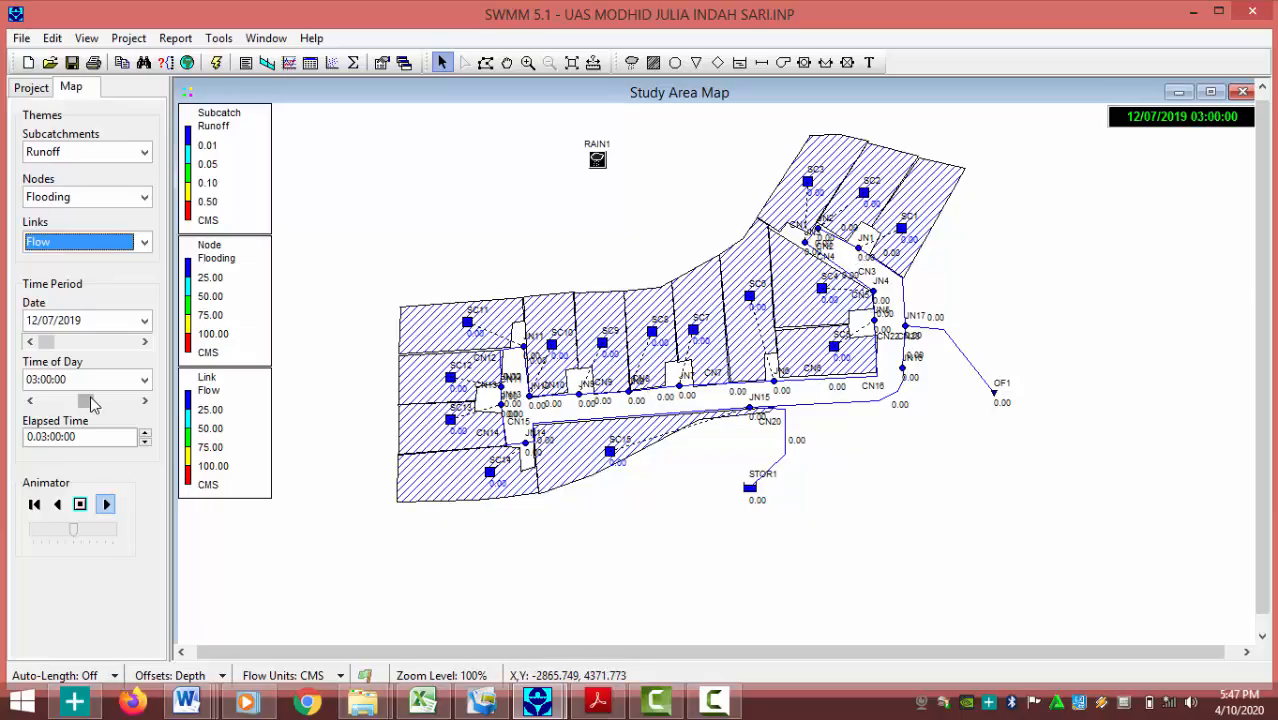
left_click_drag(86, 400, 47, 400)
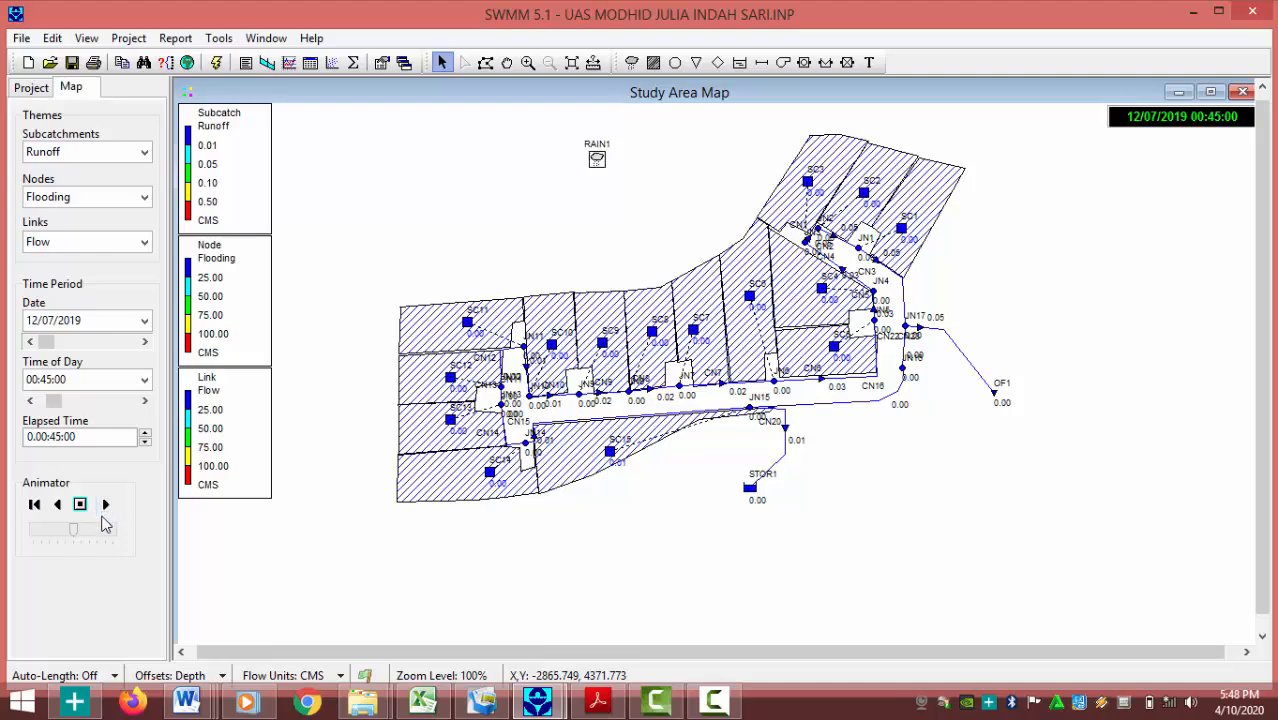
left_click(105, 505)
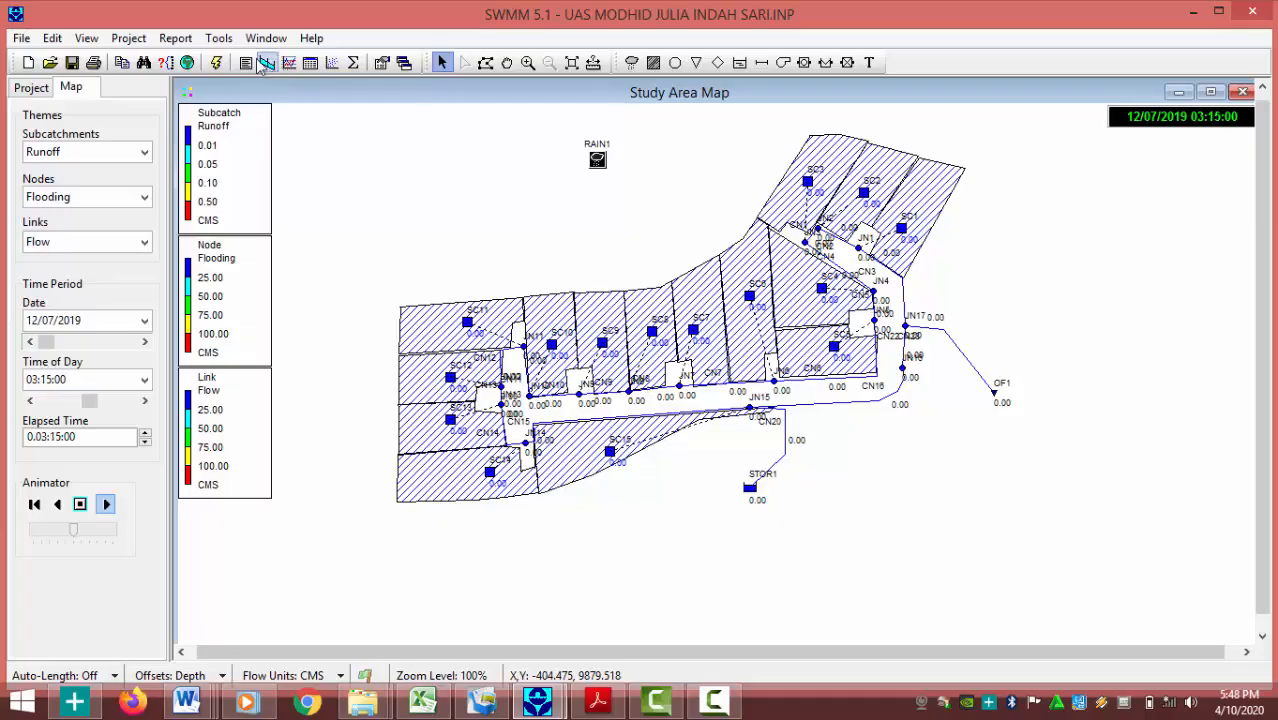
Open the summary results report and examine the Node Flooding table
left_click(175, 38)
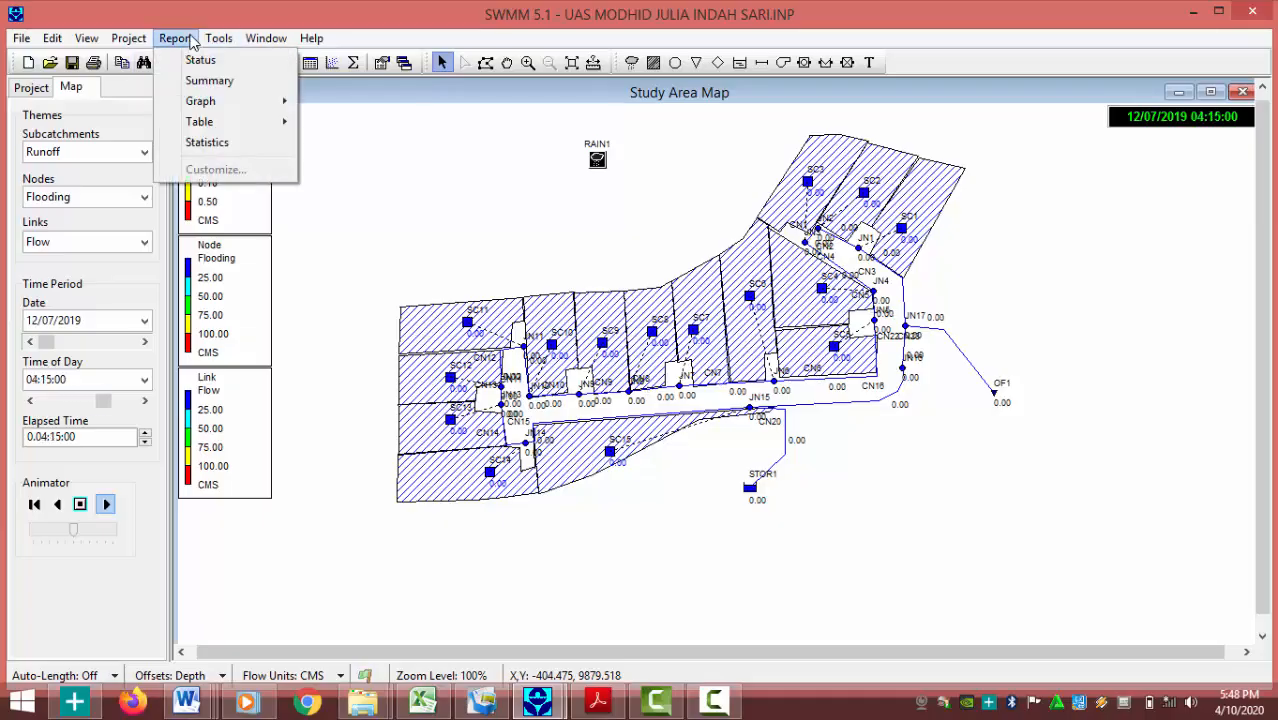
left_click(208, 81)
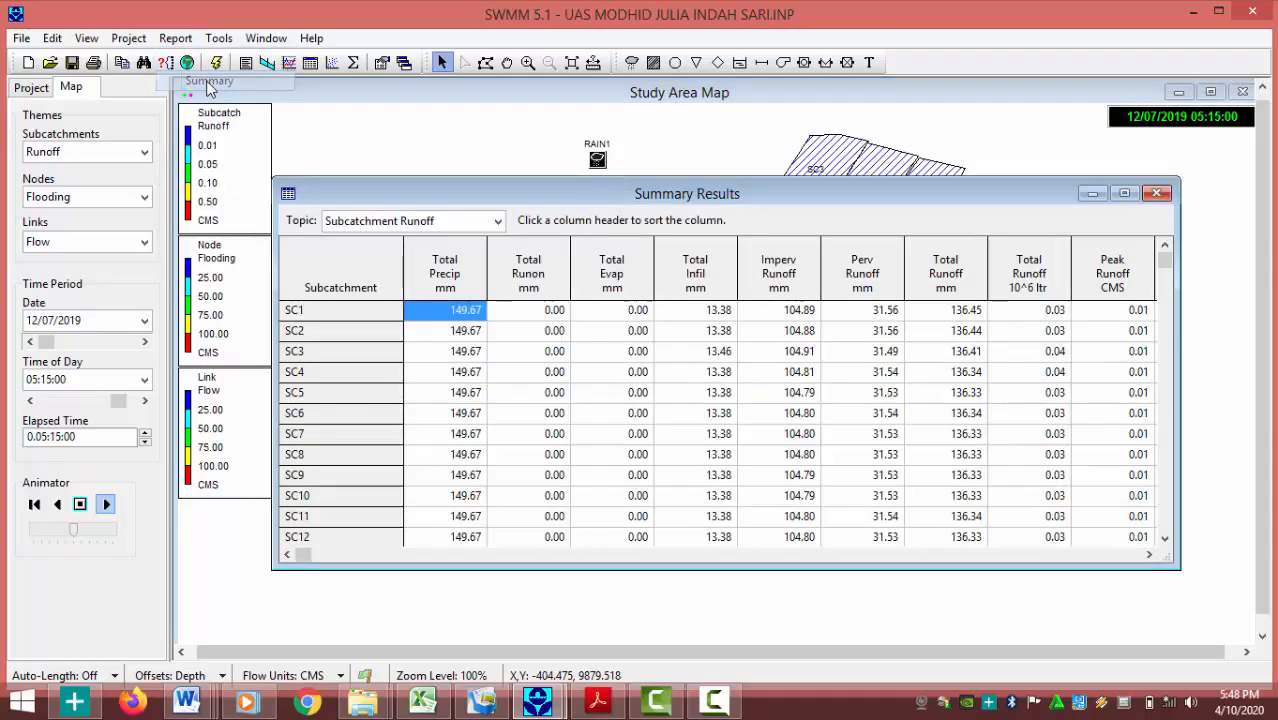
left_click_drag(498, 200, 463, 77)
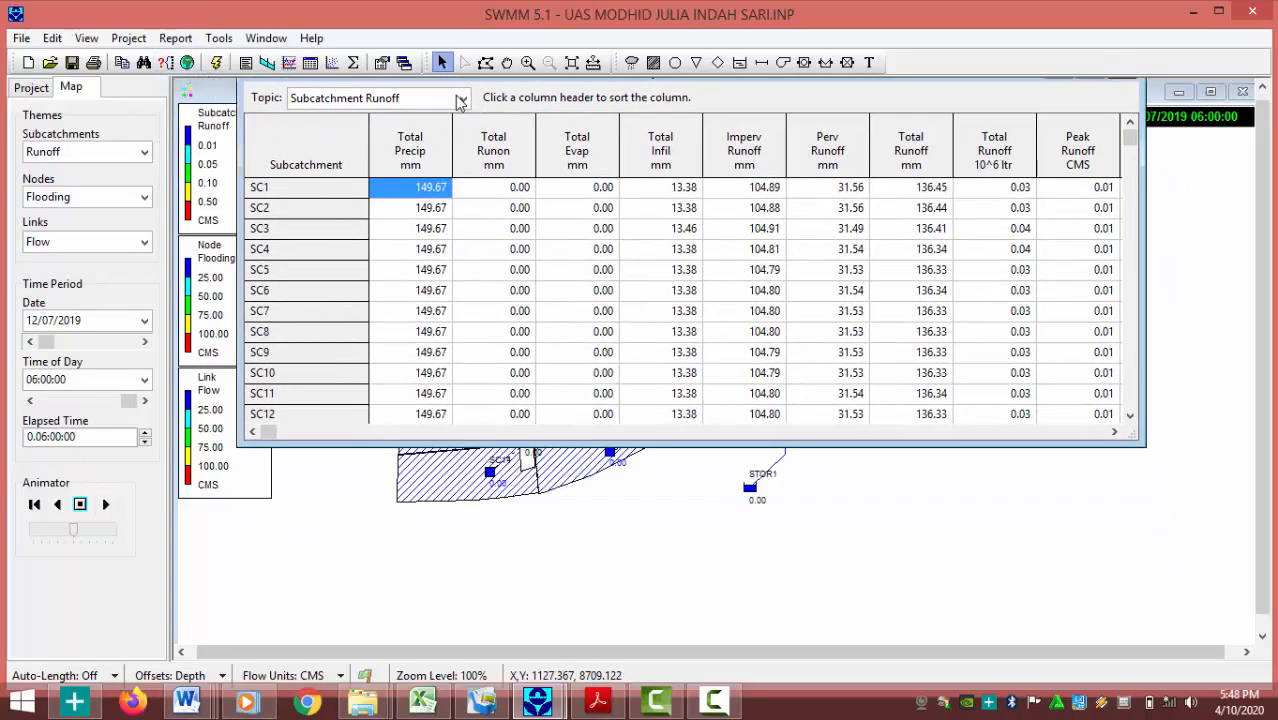
left_click(463, 98)
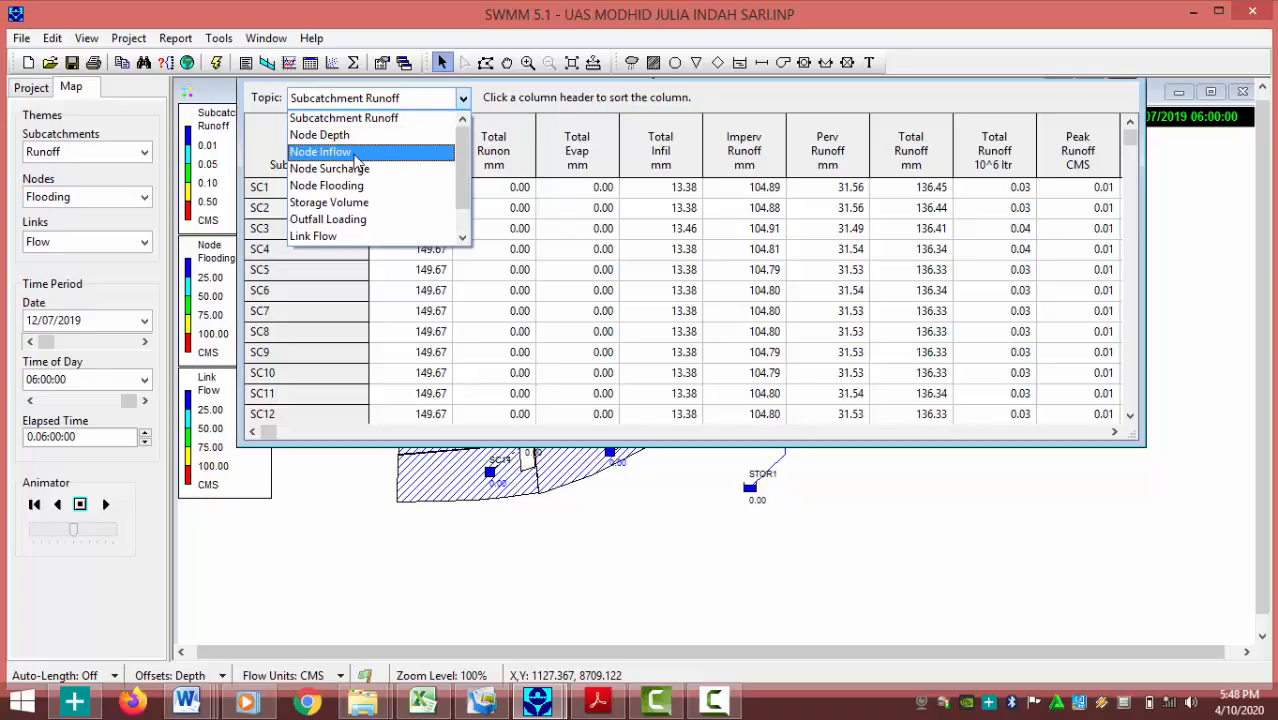
left_click(329, 188)
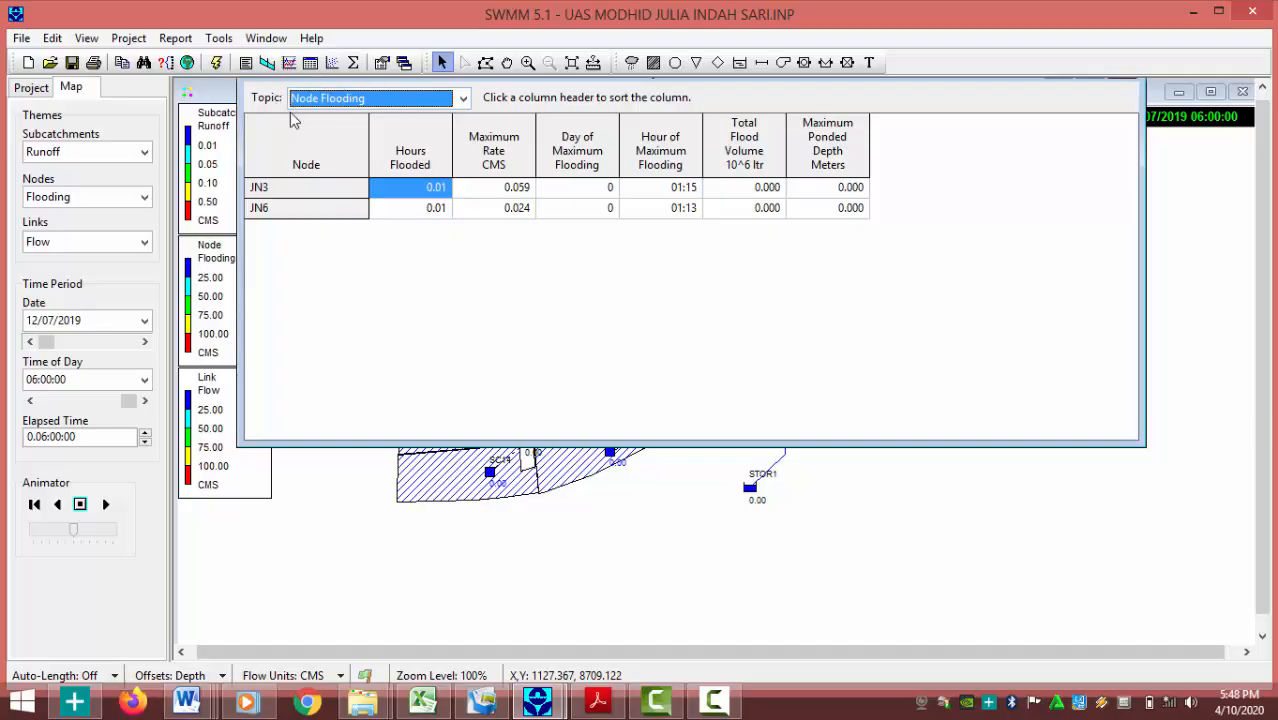
left_click(284, 194)
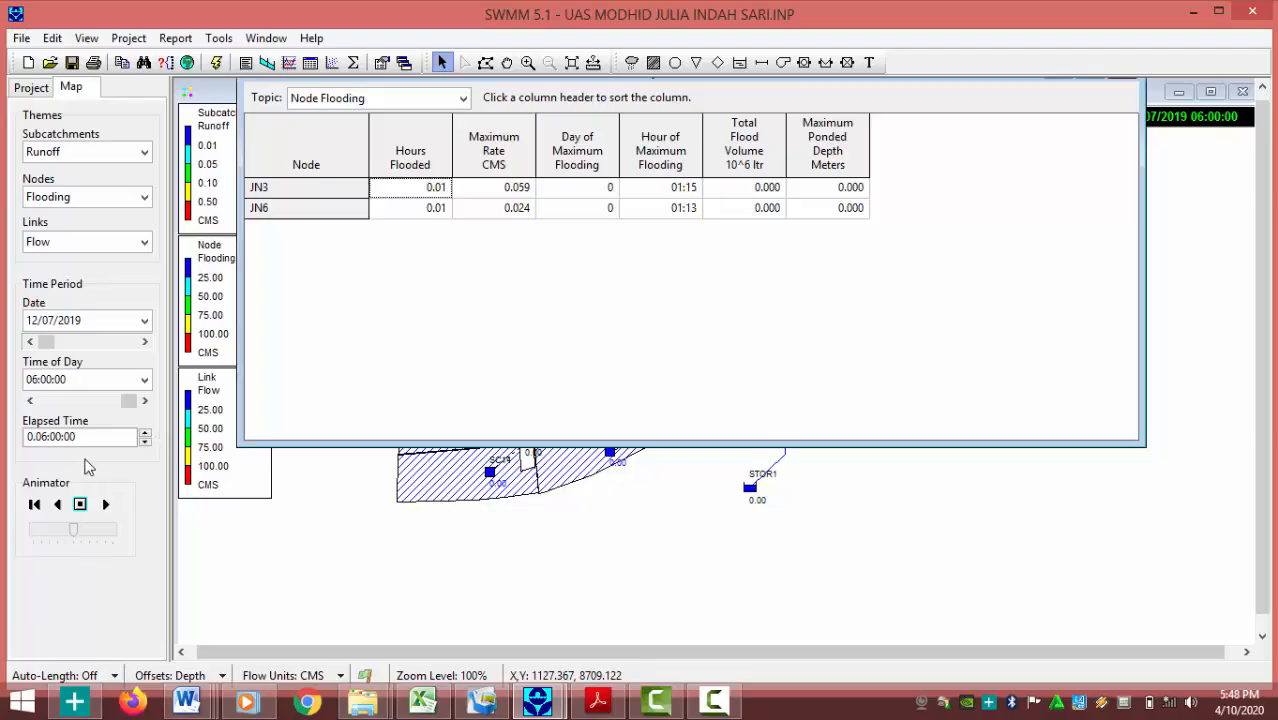
Begin a new profile plot and set junction JN3 as its start node
left_click(31, 87)
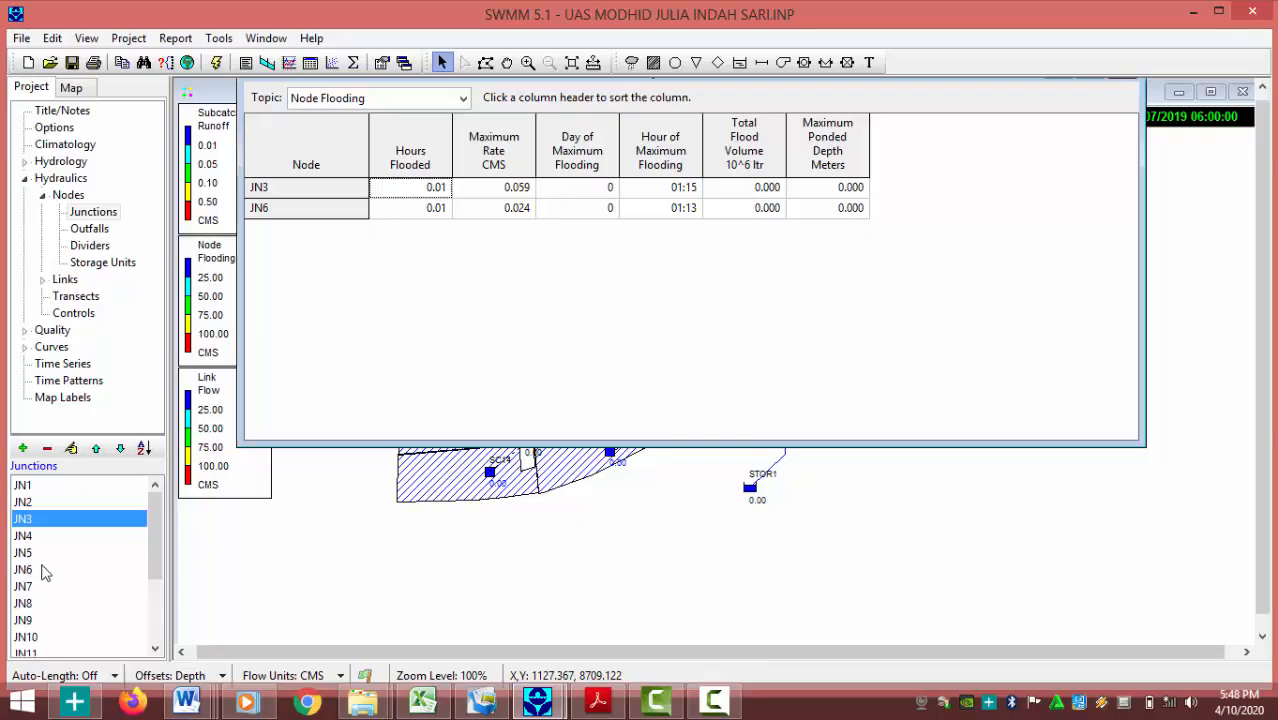
left_click(71, 90)
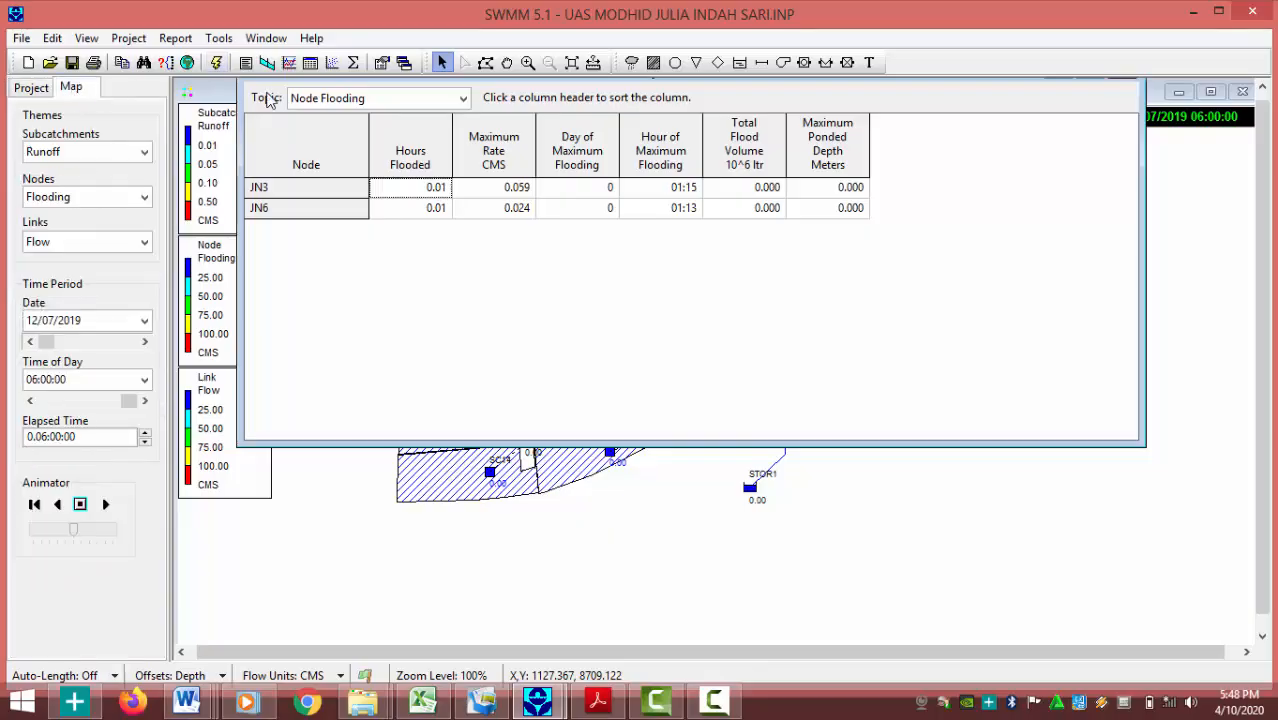
left_click(265, 62)
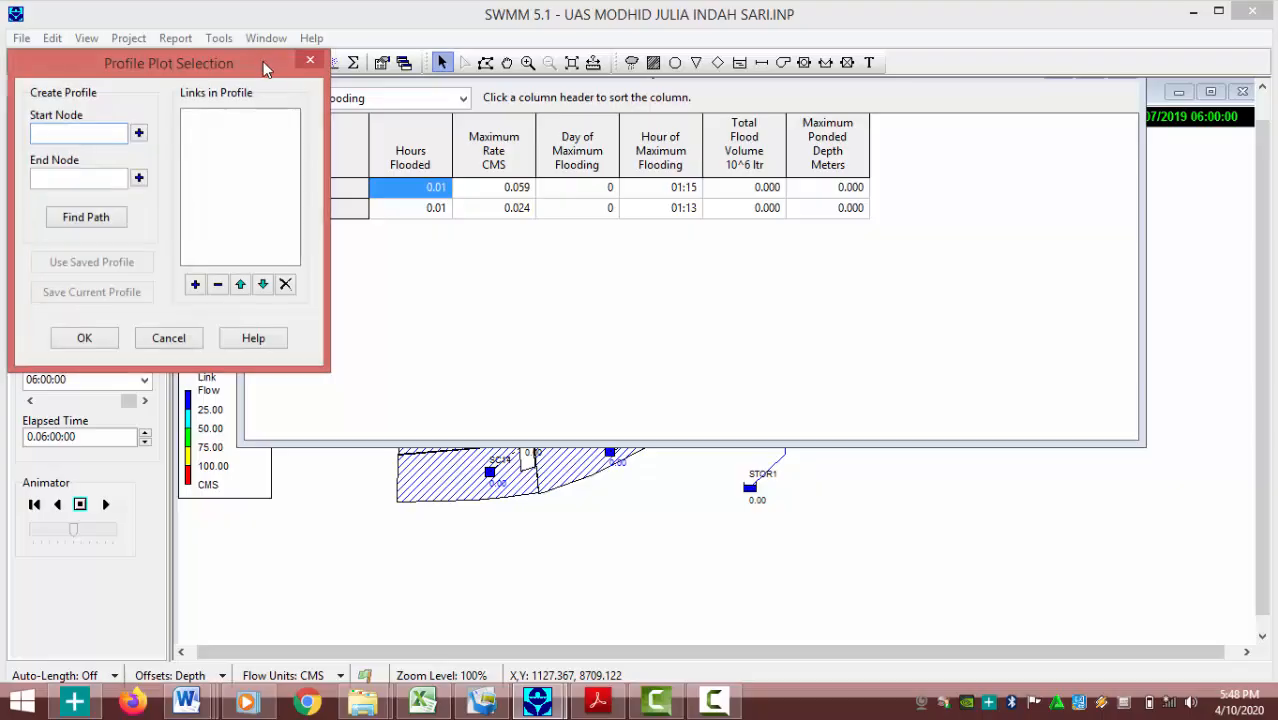
left_click_drag(176, 66, 570, 82)
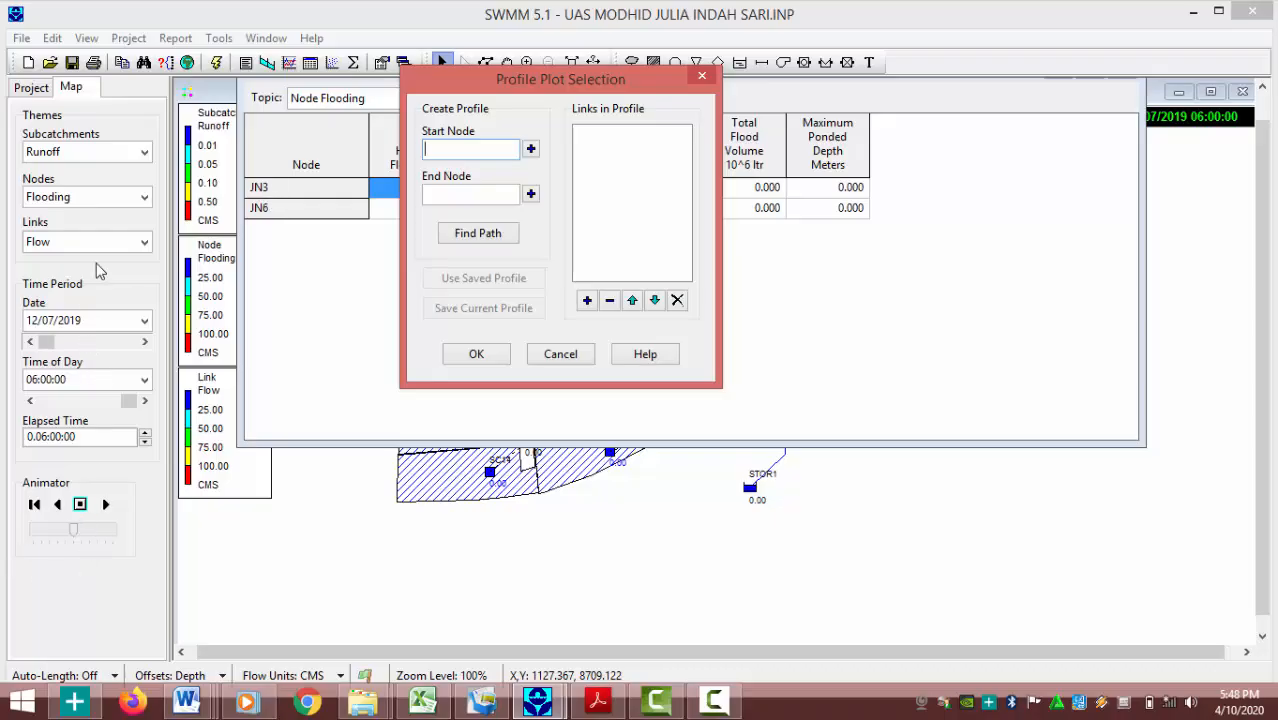
left_click(36, 90)
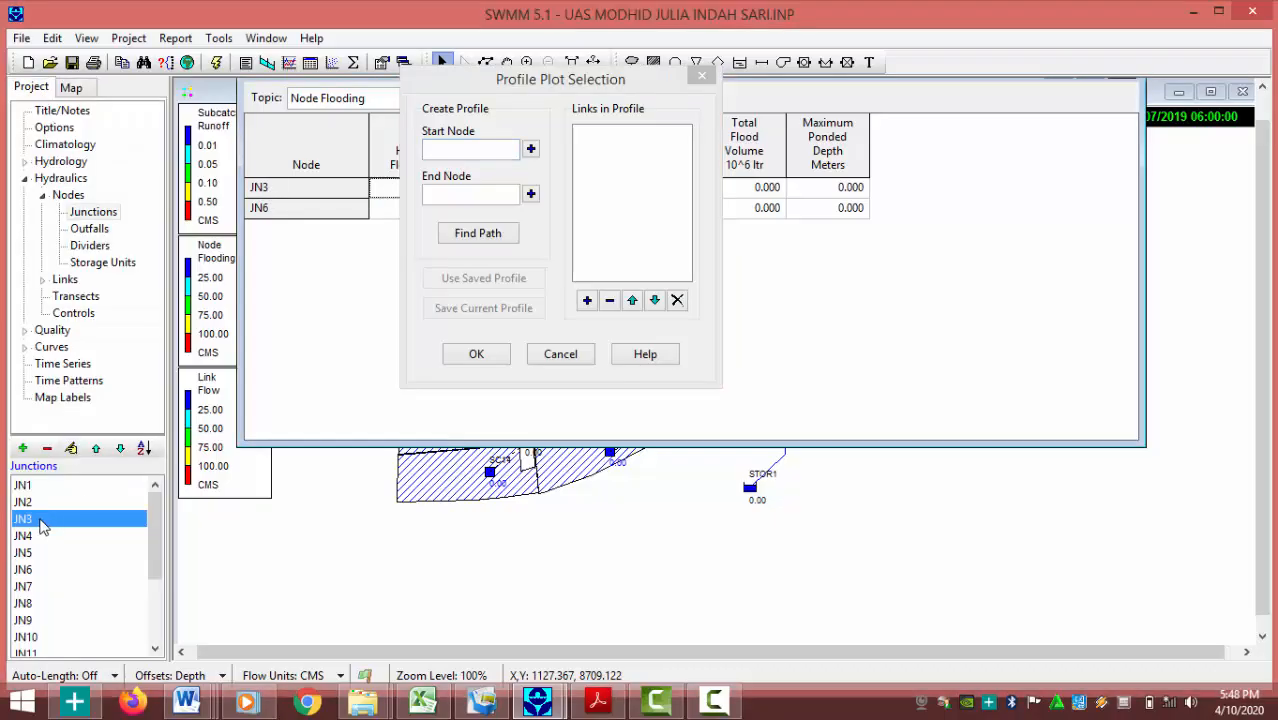
left_click(531, 149)
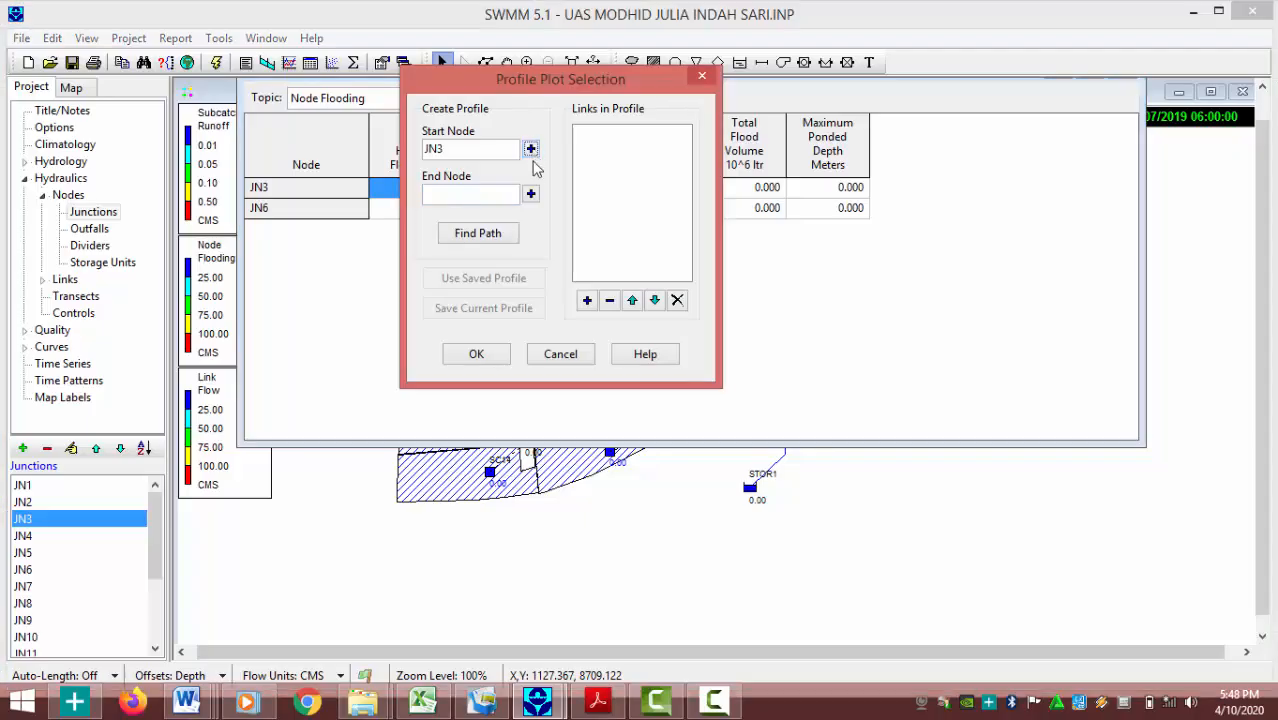
Set junction JN6 as the profile's end node, find the connecting path and plot the water elevation profile
left_click(37, 572)
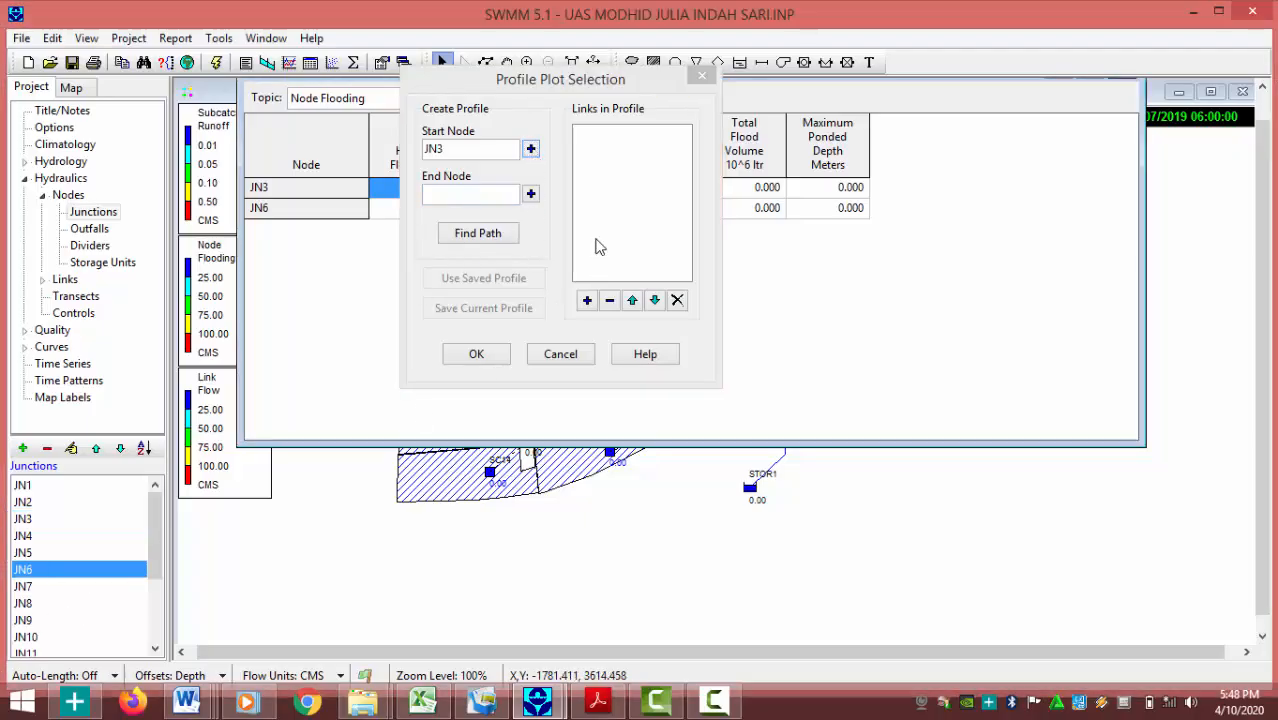
left_click(531, 195)
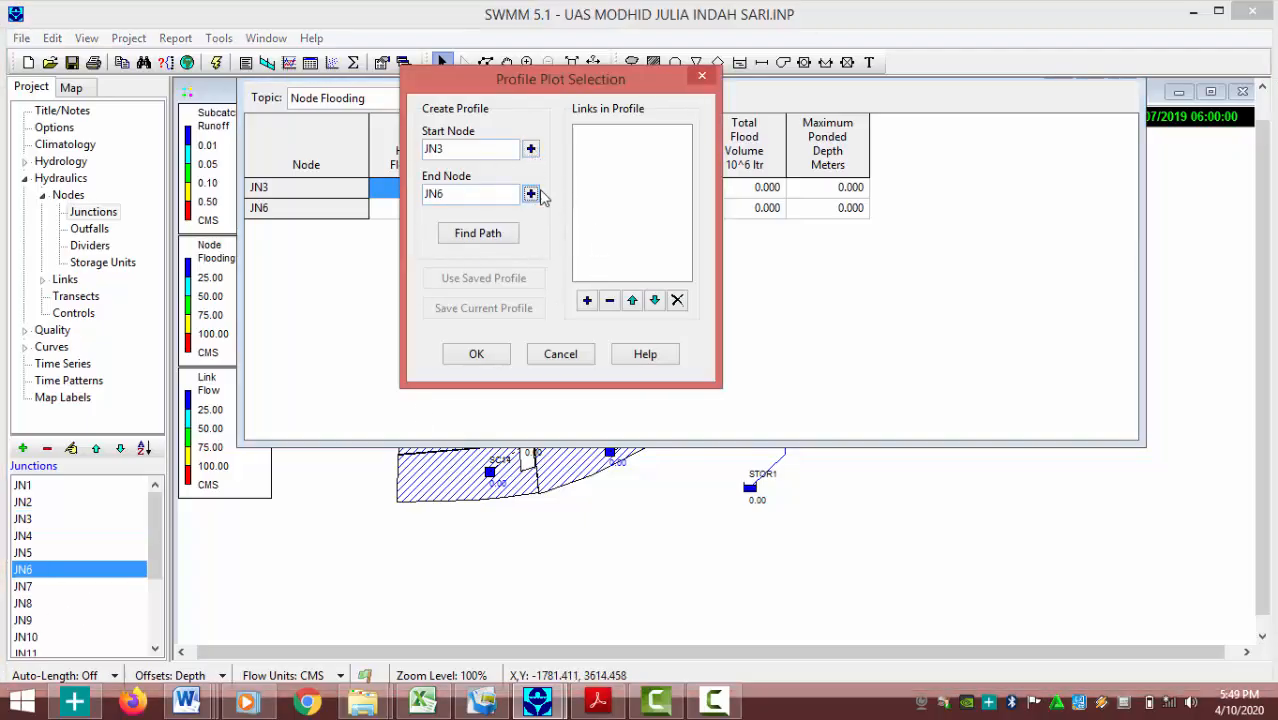
left_click(482, 235)
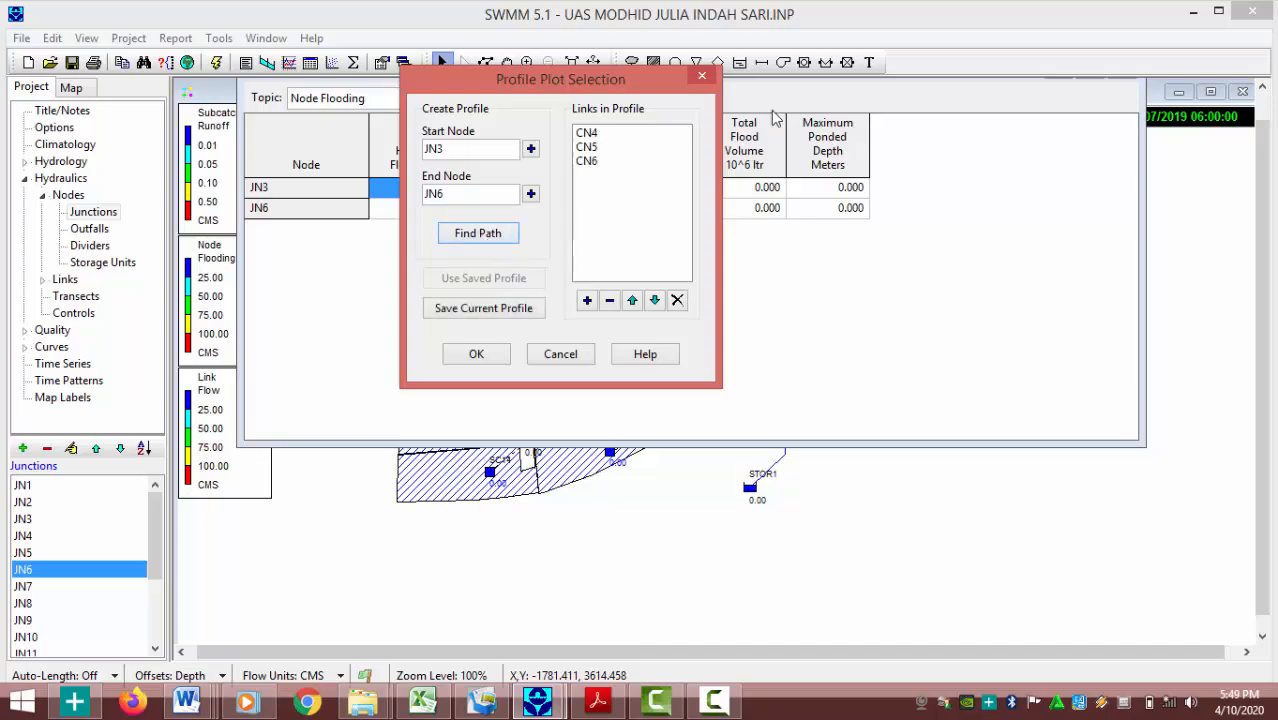
left_click(1010, 122)
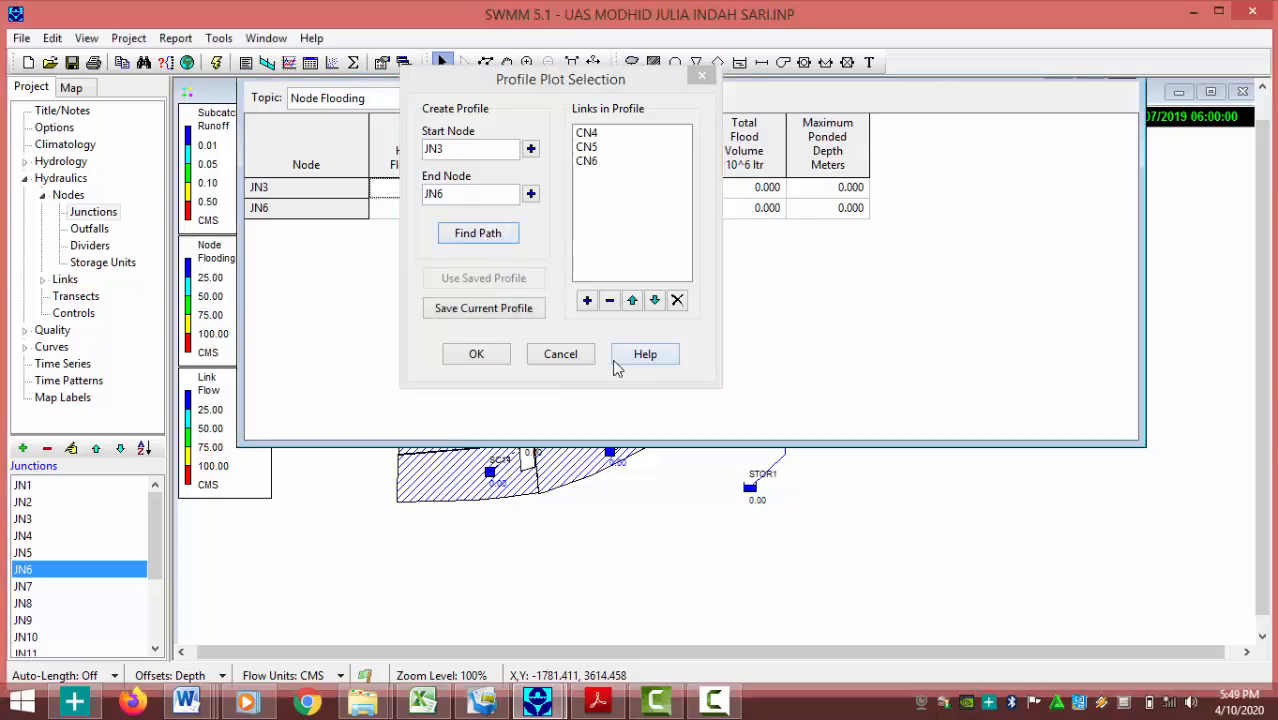
left_click(476, 354)
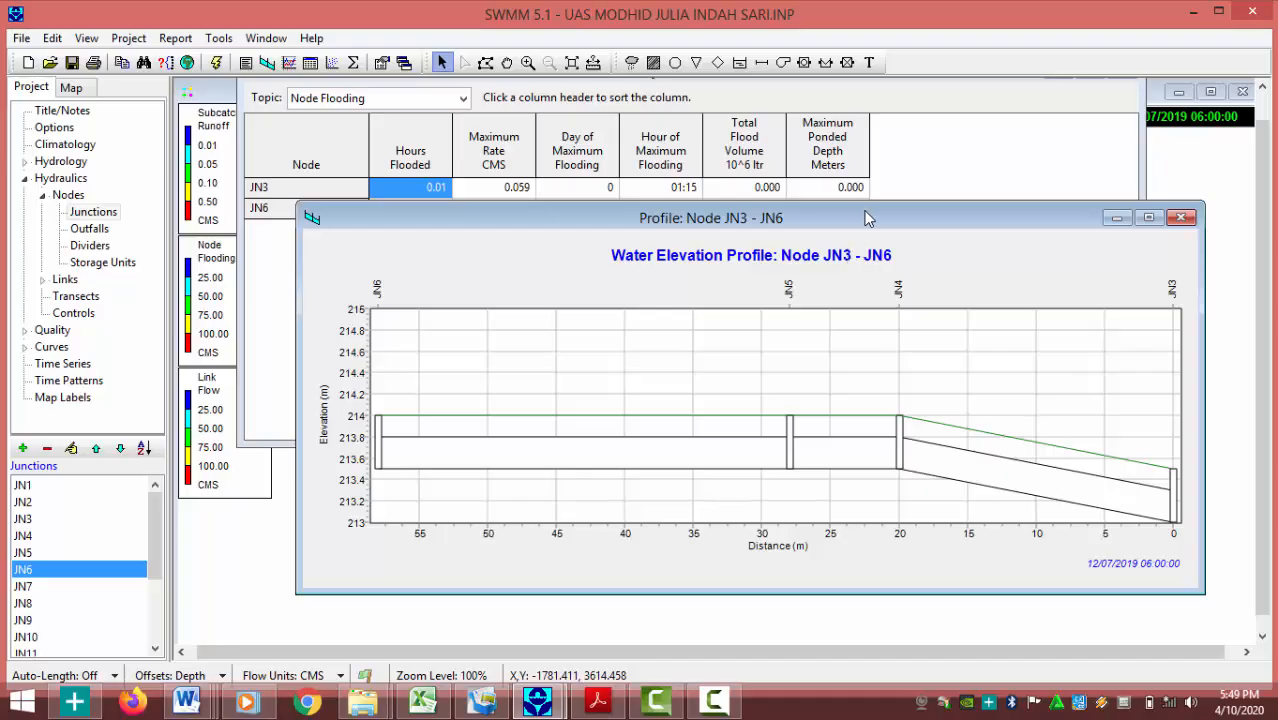
left_click_drag(864, 211, 793, 175)
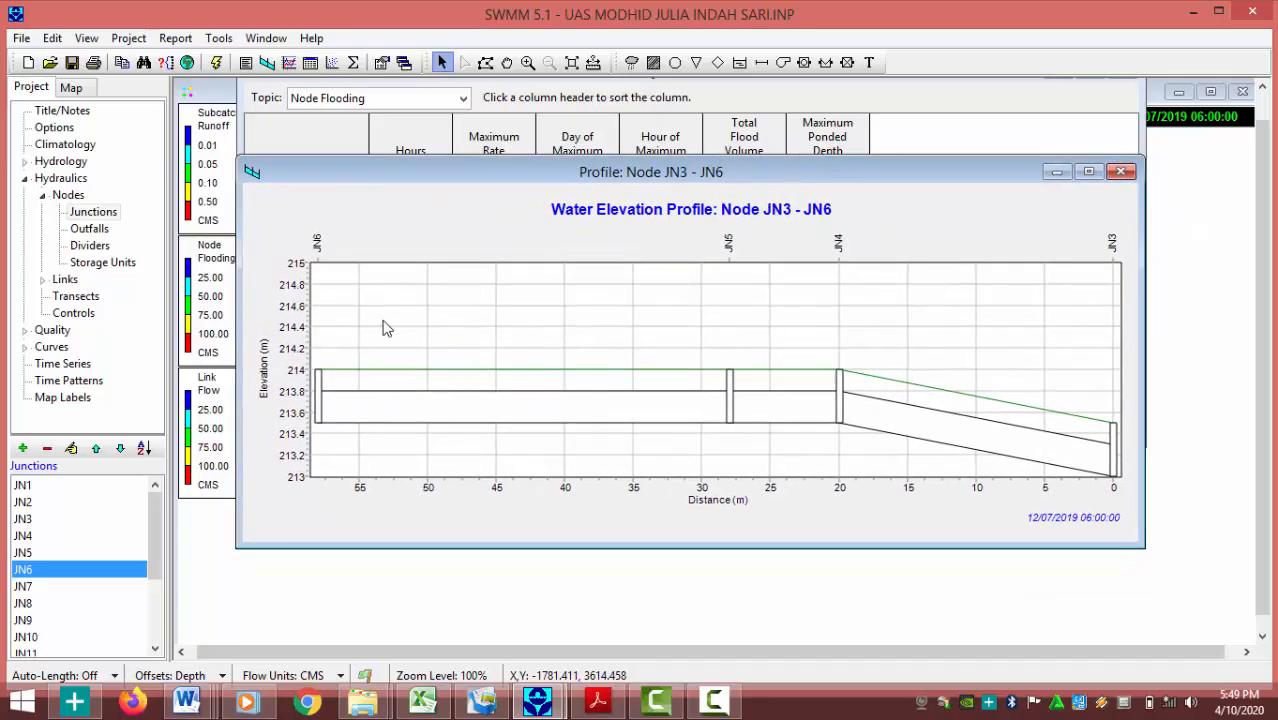
Rewind the time of day to the start of the run, animate the JN3–JN6 profile and close the plot
left_click(72, 88)
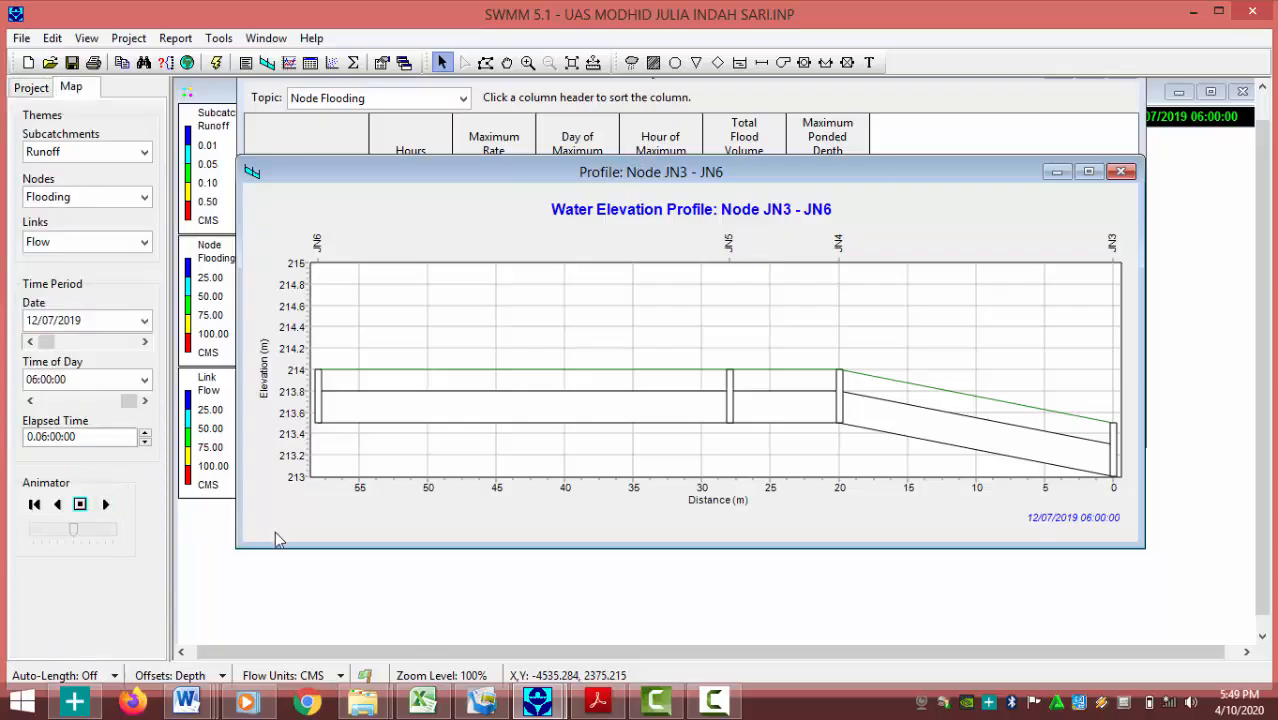
left_click_drag(128, 400, 46, 400)
left_click(106, 505)
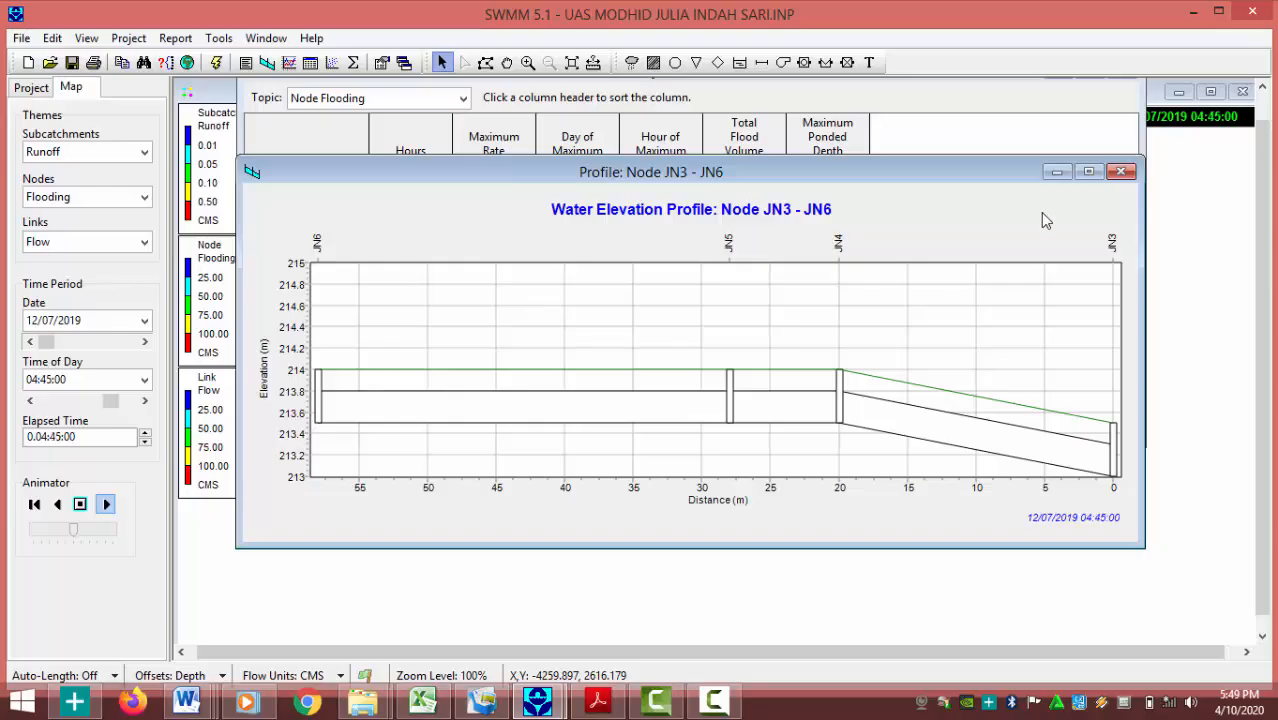
left_click(1119, 173)
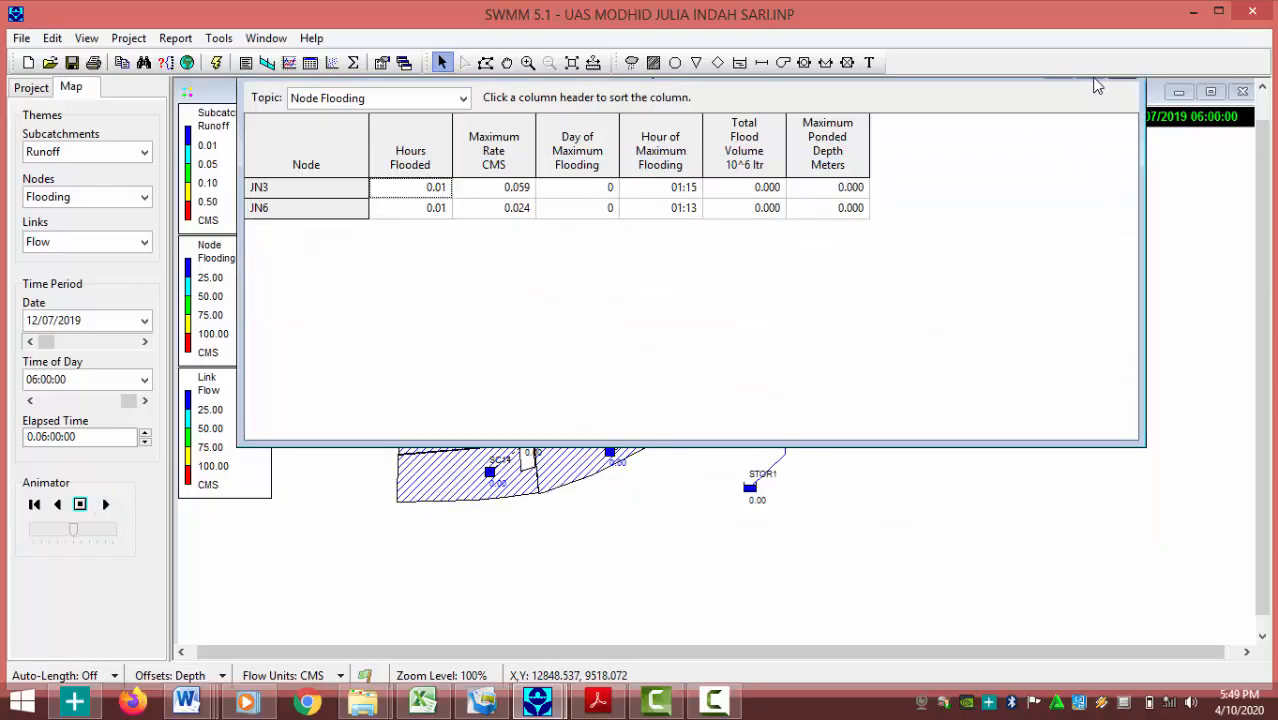
left_click_drag(1140, 108, 584, 112)
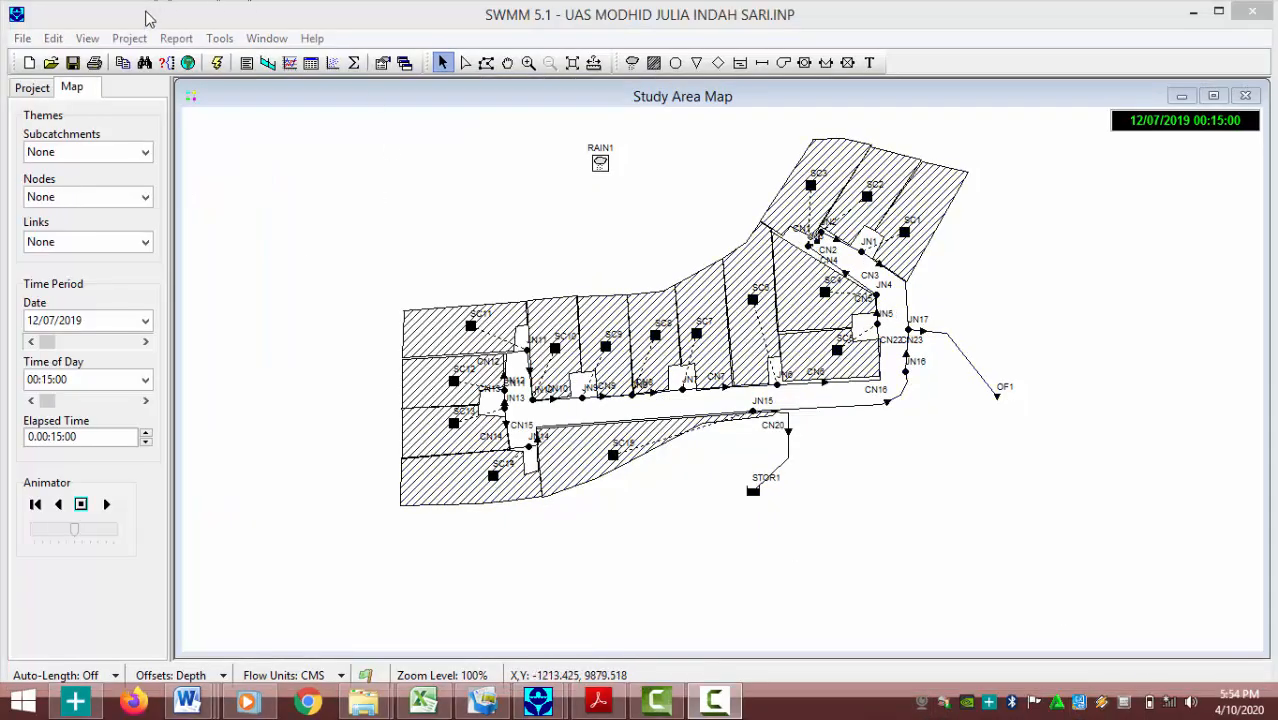
Begin another profile plot and set junction JN1 as its start node
left_click(168, 40)
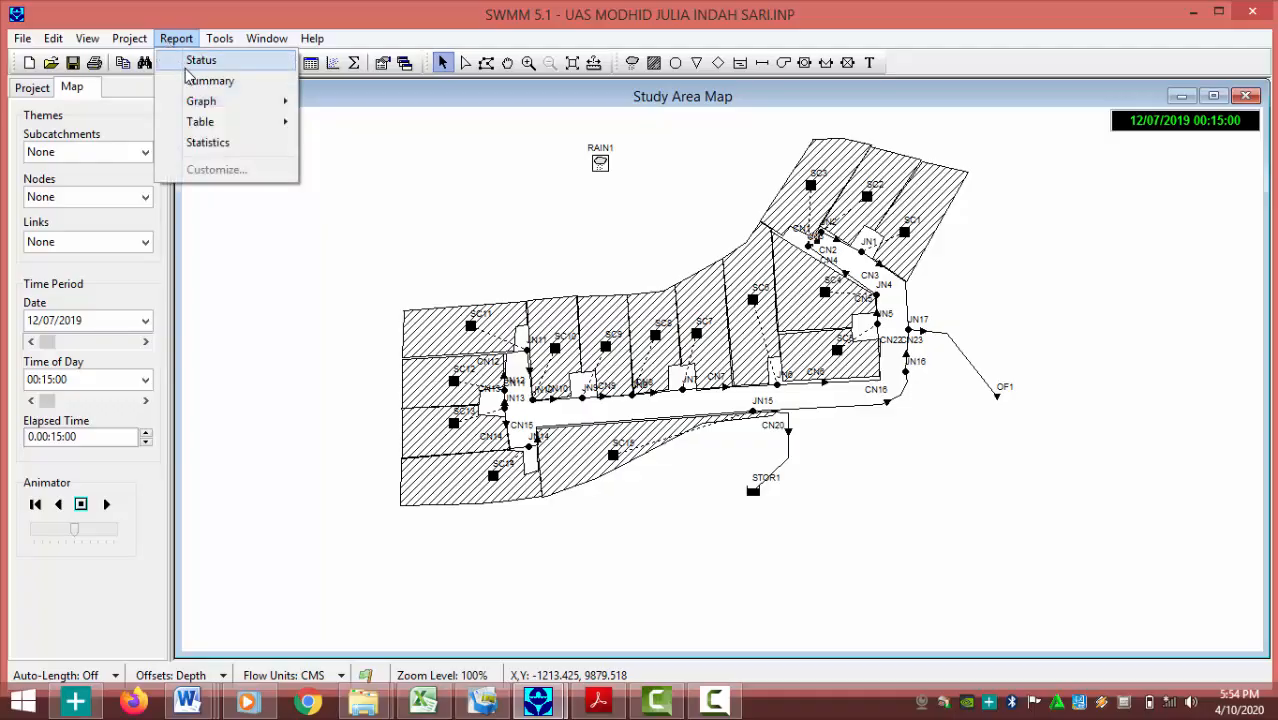
mouse_move(198, 104)
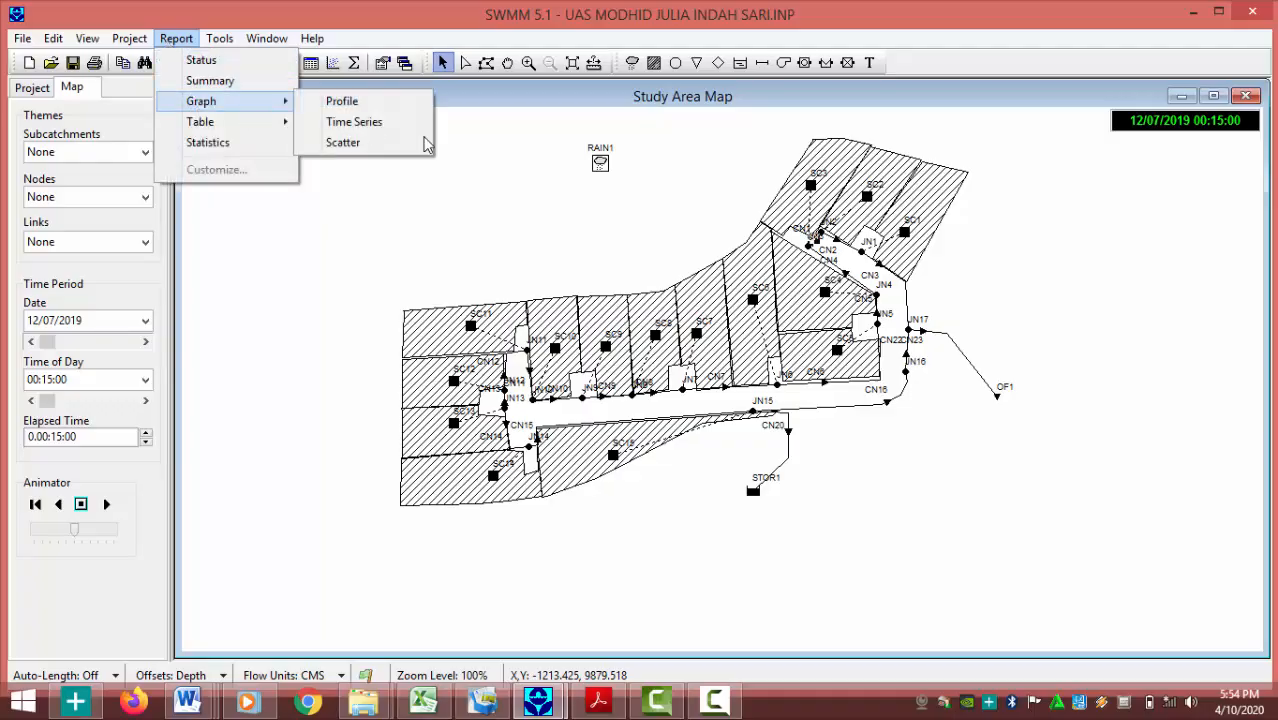
left_click(370, 102)
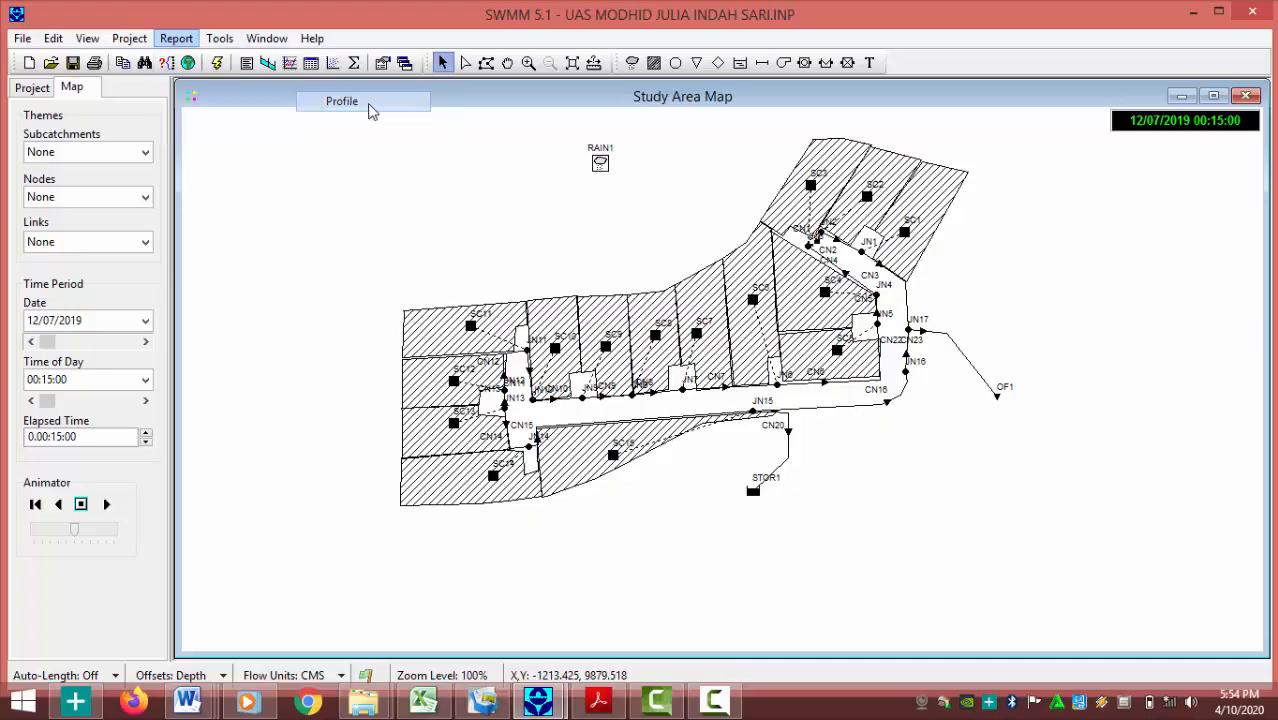
left_click_drag(199, 58, 670, 81)
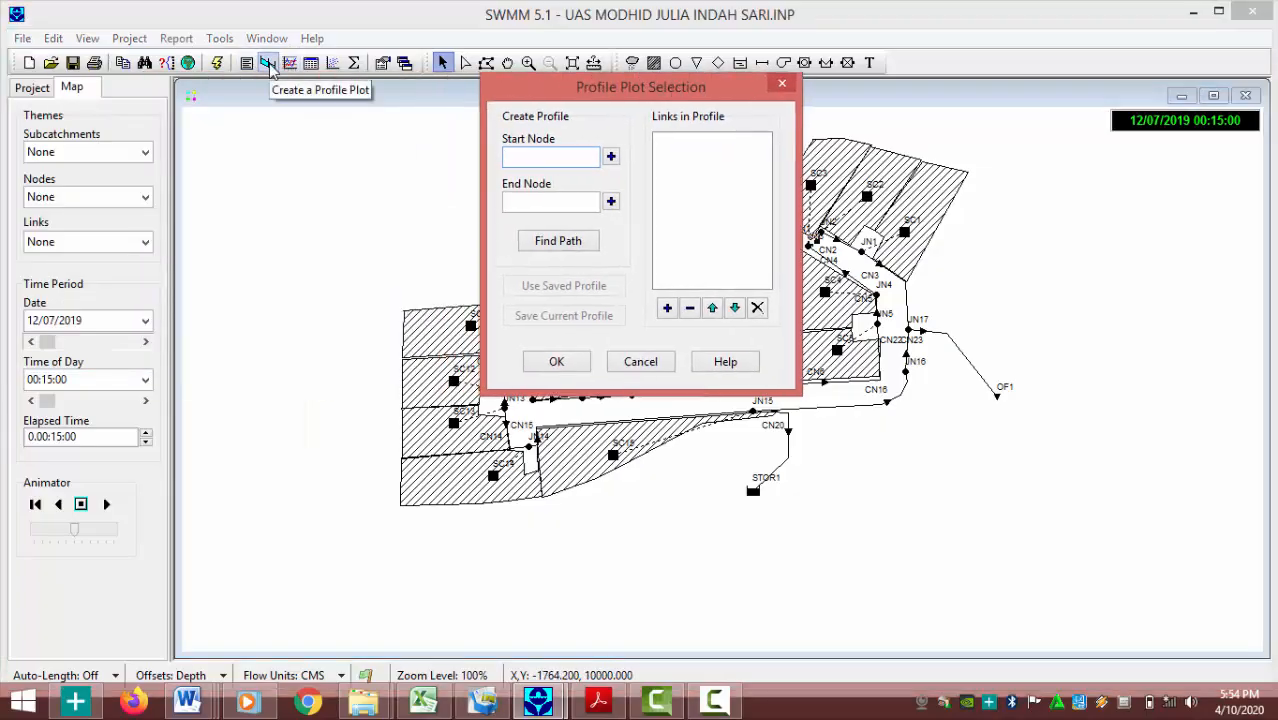
left_click(30, 90)
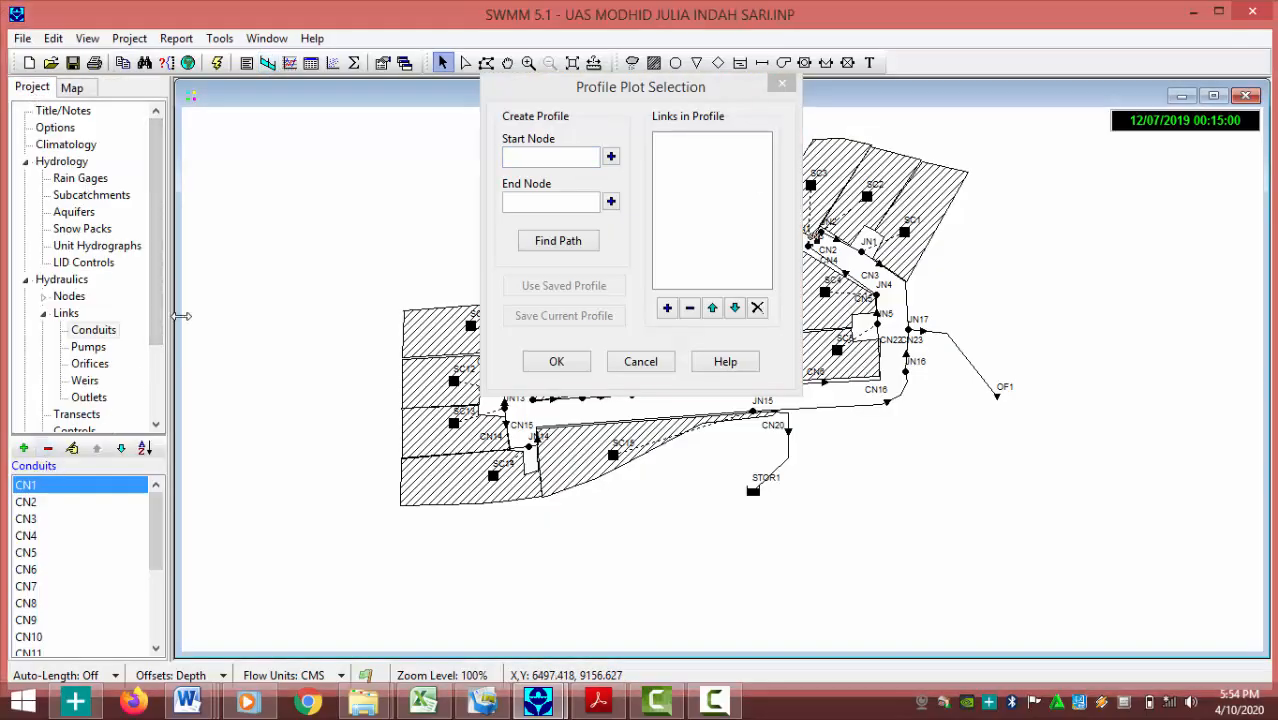
left_click(71, 297)
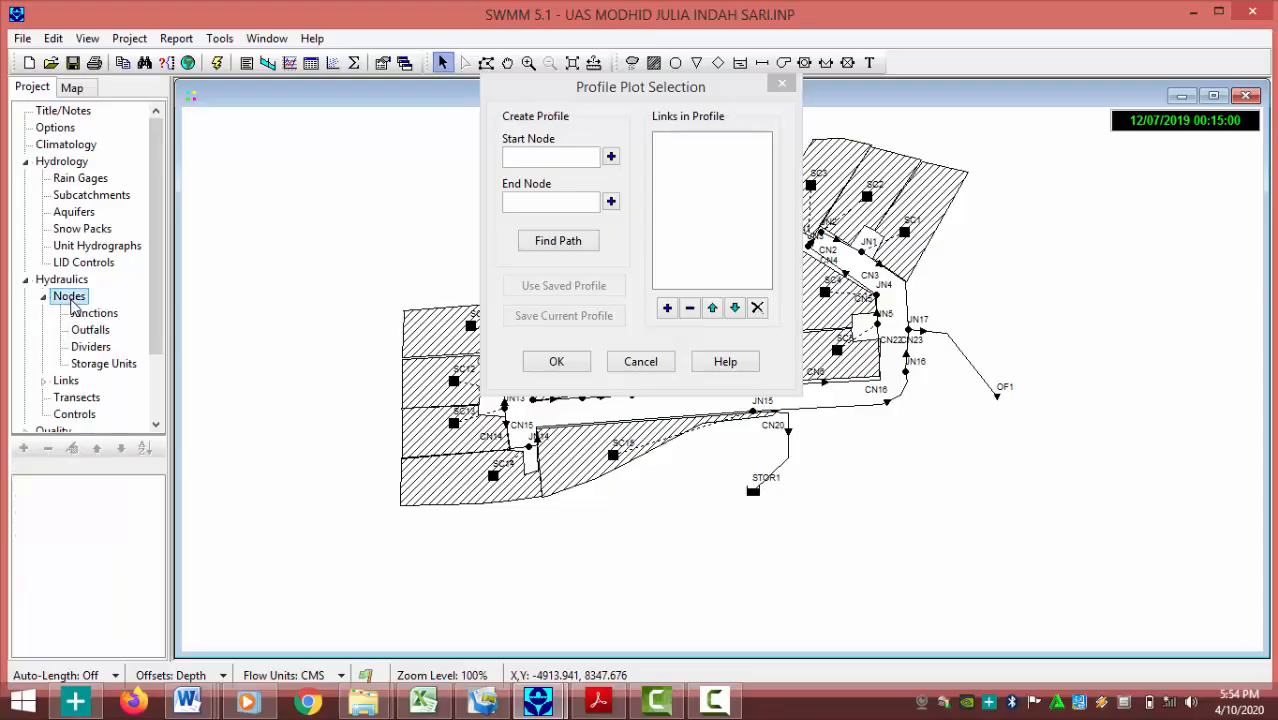
left_click(69, 303)
double_click(76, 302)
left_click(91, 316)
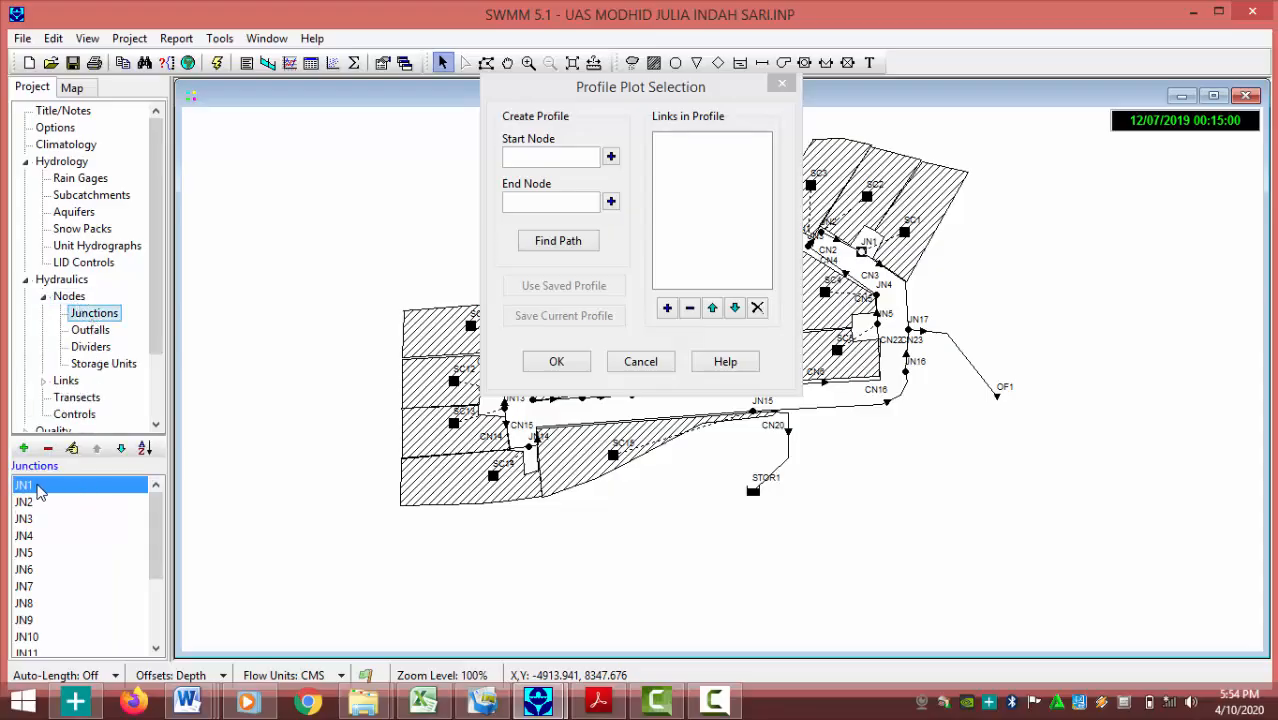
left_click(610, 157)
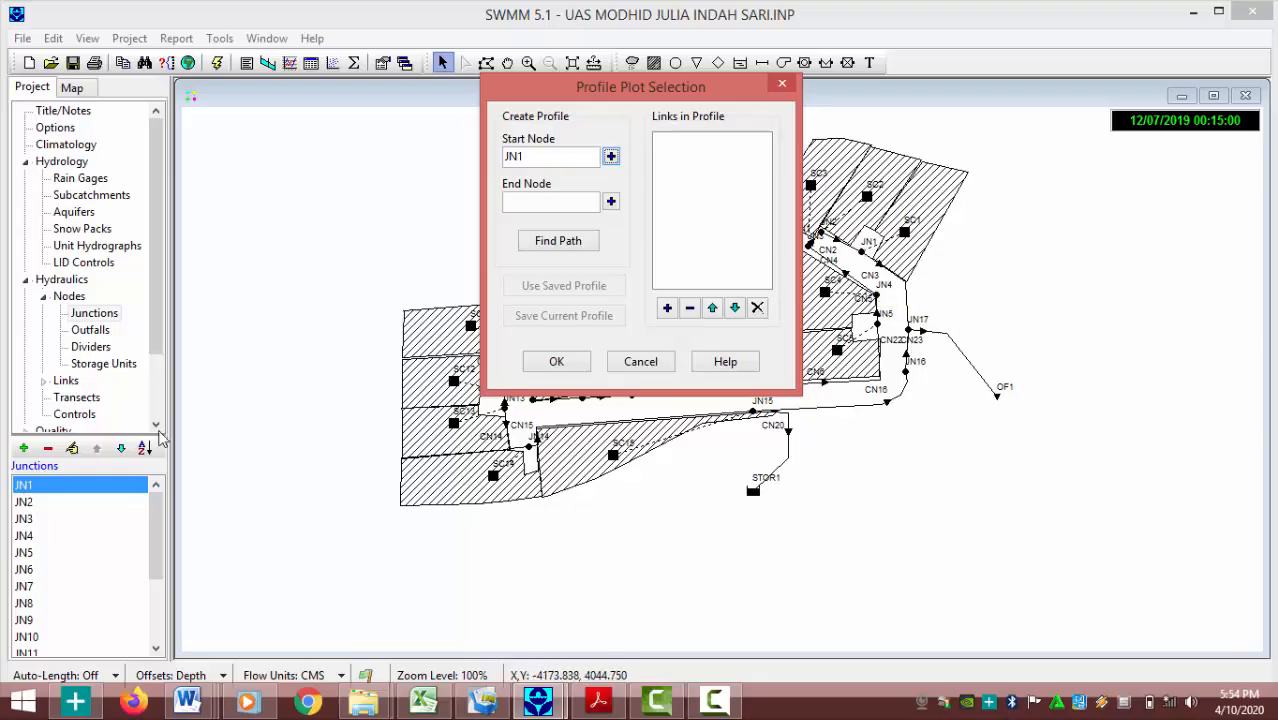
Set junction JN3 as the end node, find the path from JN1 and plot the water elevation profile
left_click(58, 506)
left_click(58, 518)
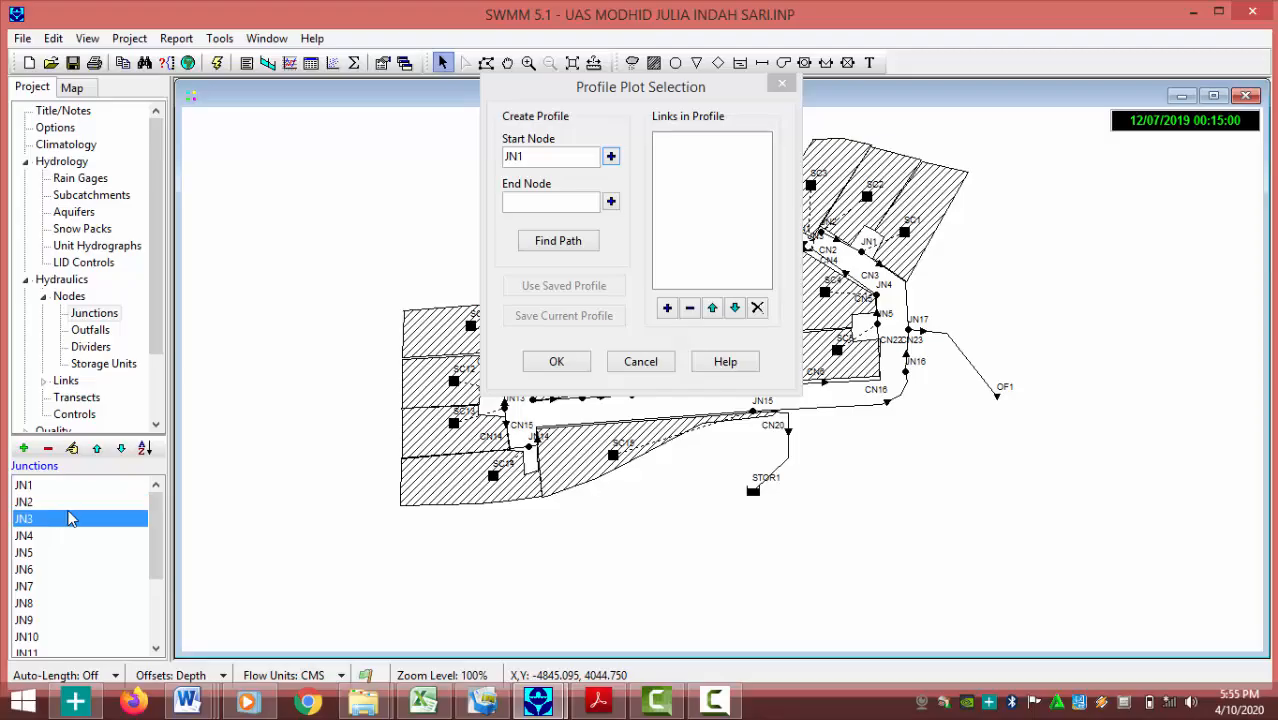
left_click(611, 202)
left_click(579, 243)
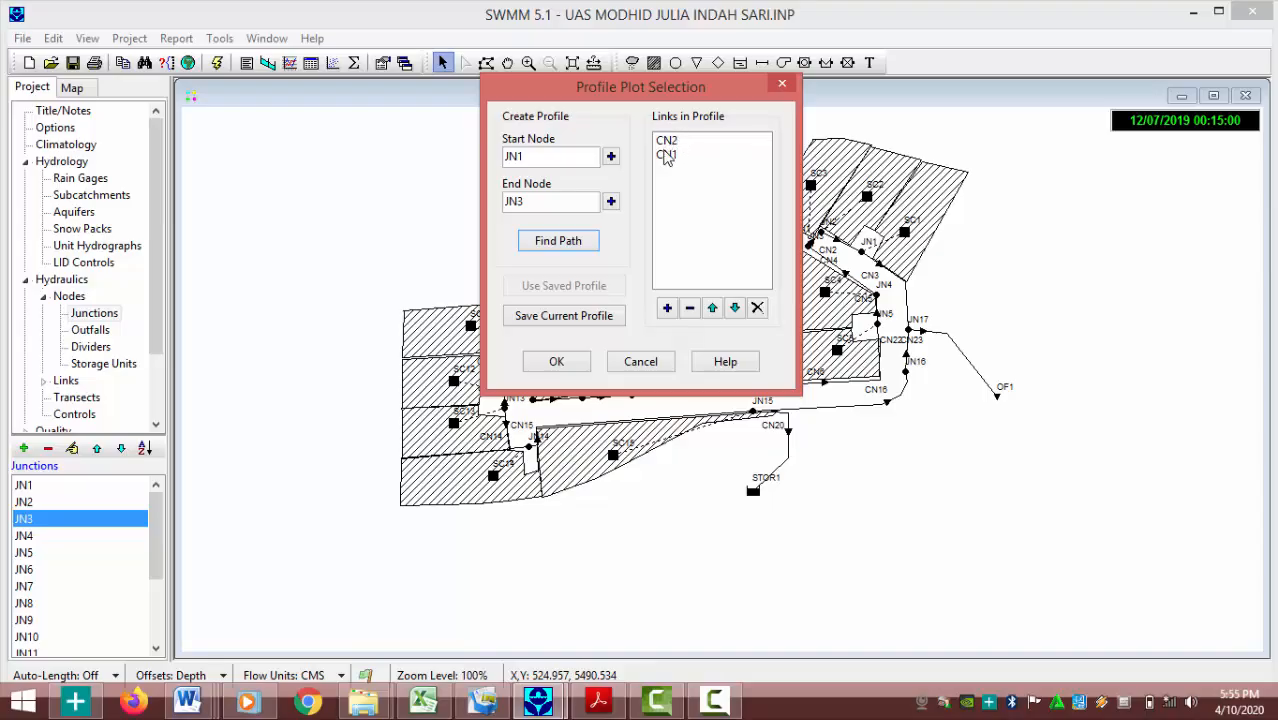
left_click(571, 368)
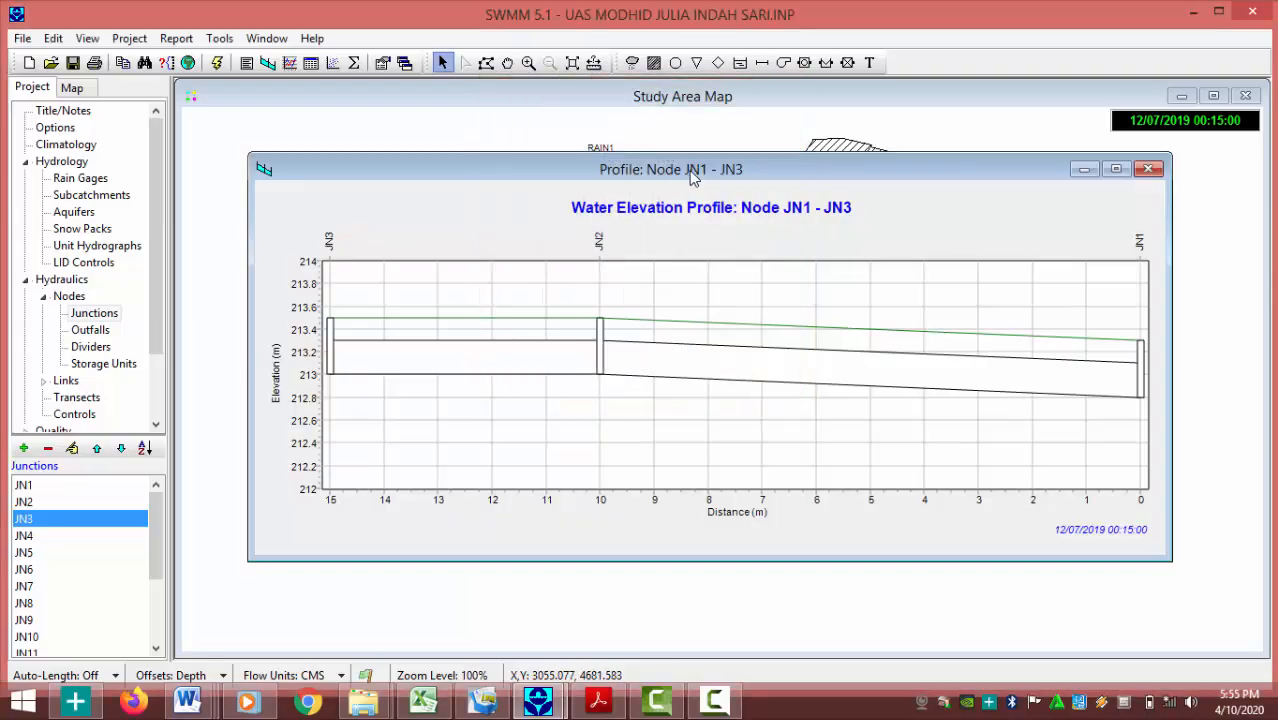
left_click_drag(692, 176, 757, 119)
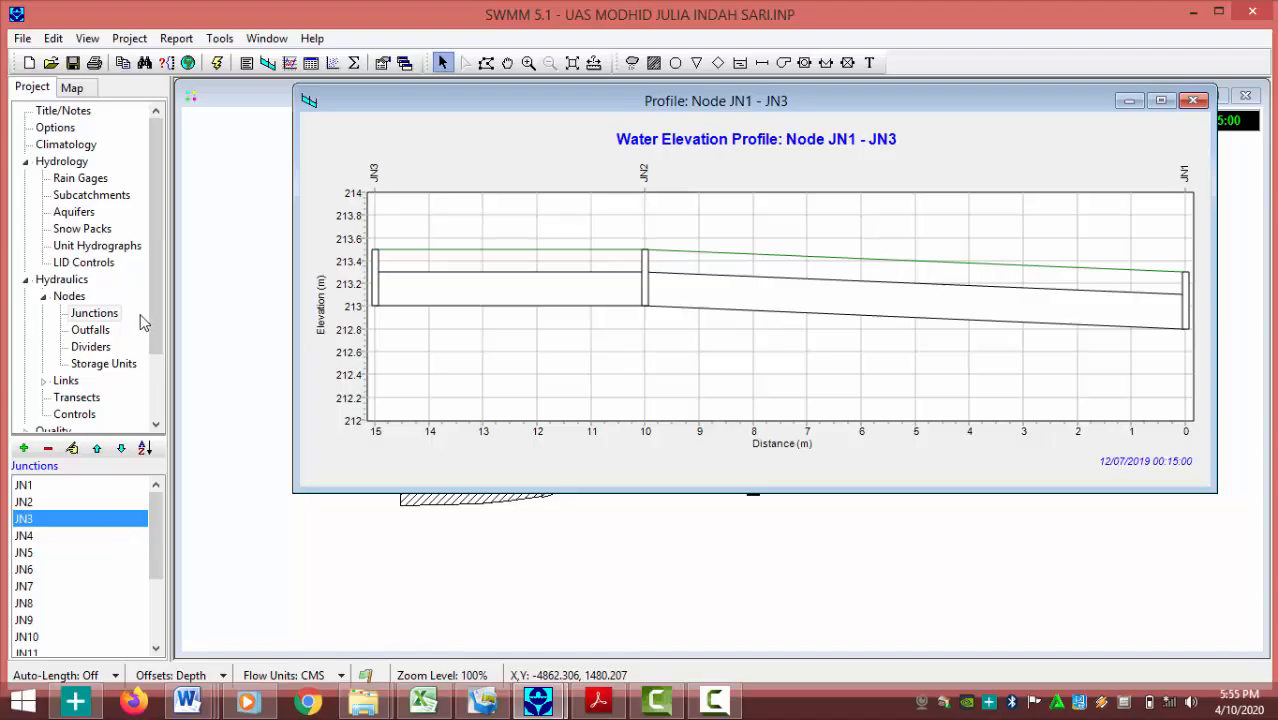
Animate the JN1–JN3 water elevation profile over the simulation period and close the plot
left_click(80, 90)
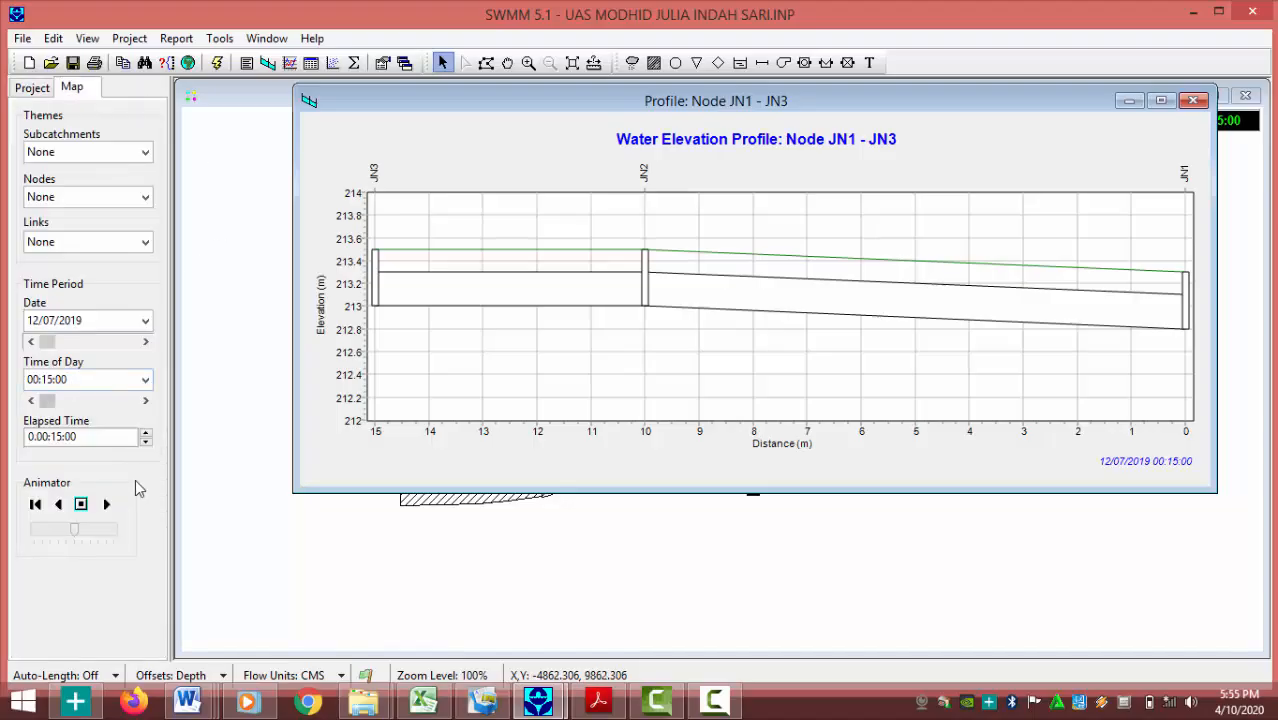
left_click(108, 505)
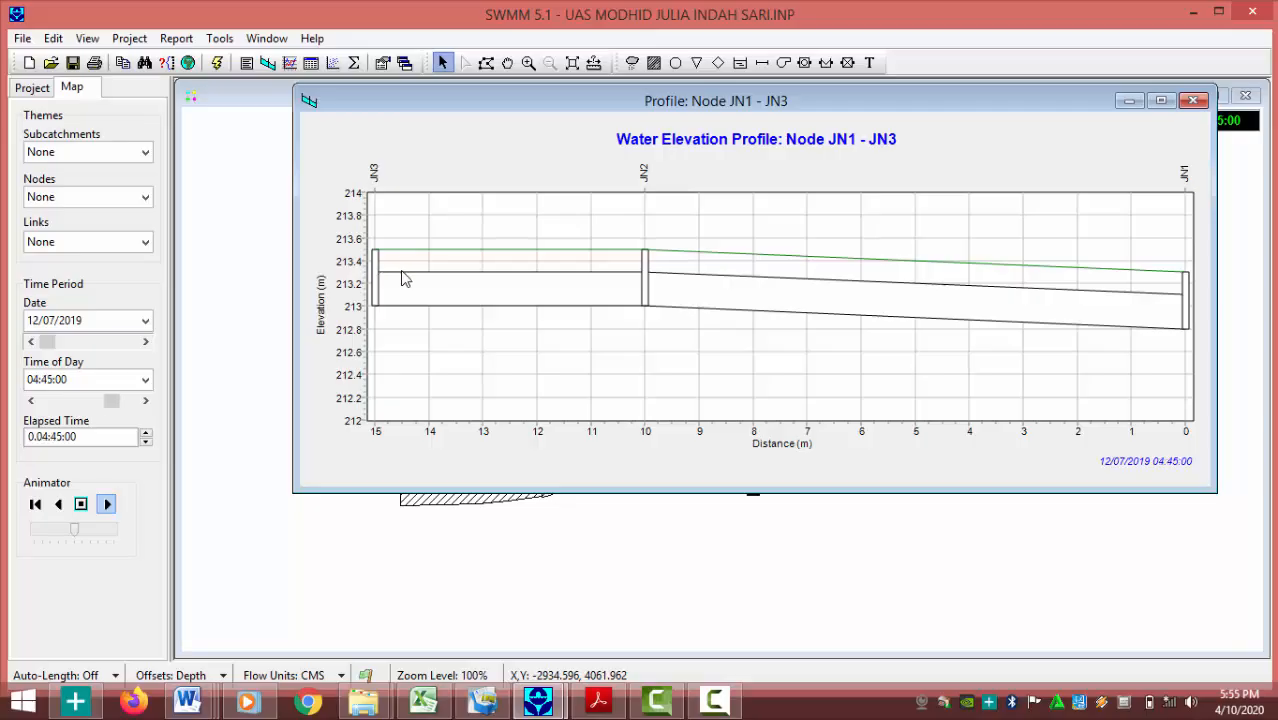
left_click(1193, 100)
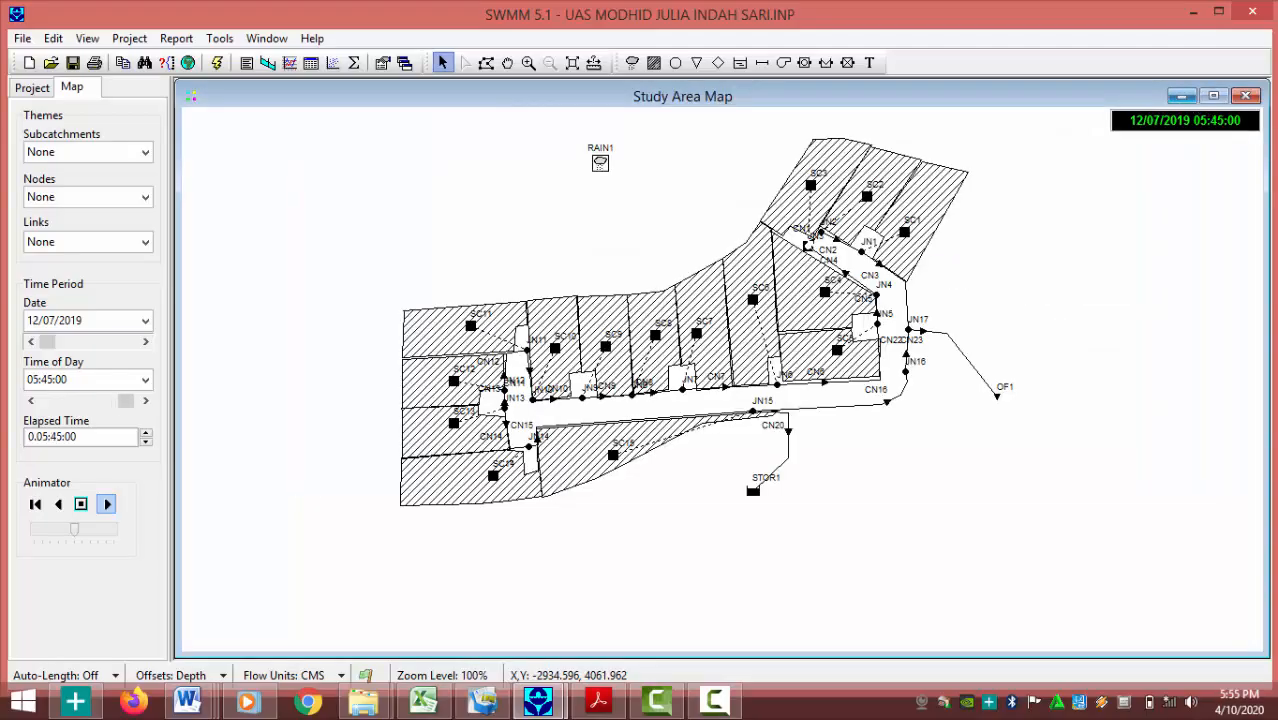
Open the summary results report, examine the Node Flooding table and minimize the report window
left_click(176, 38)
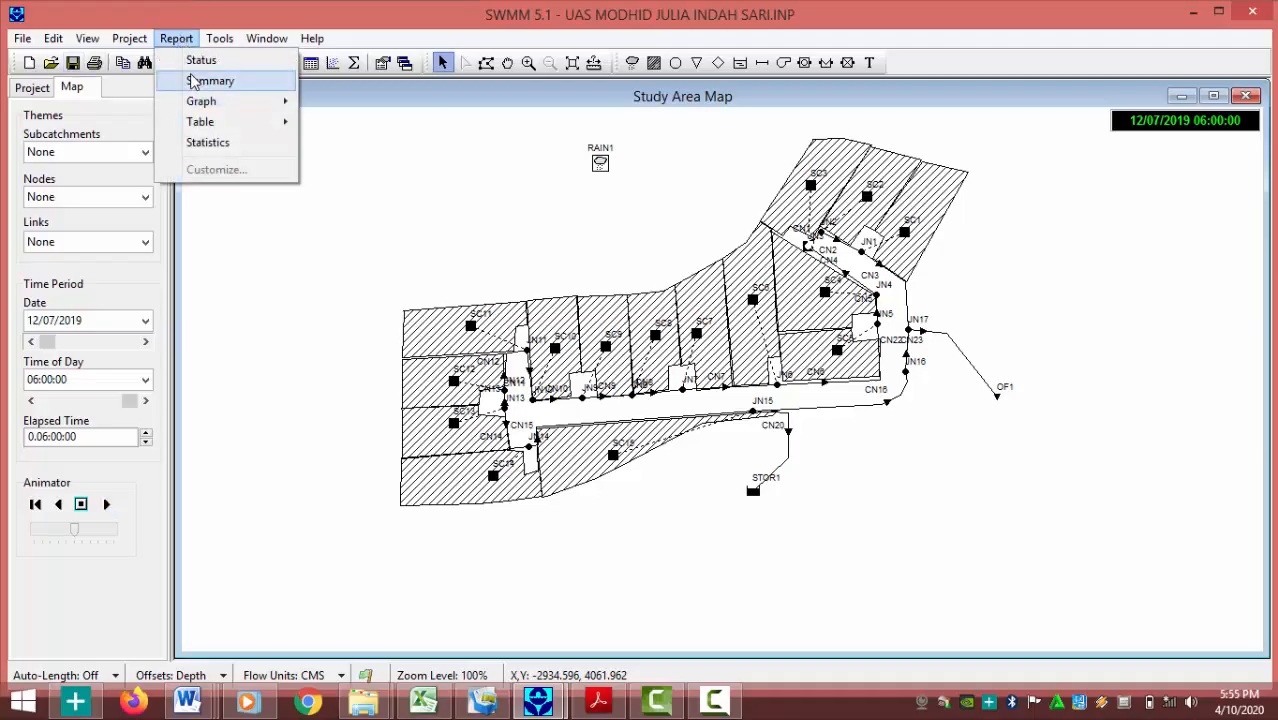
left_click(193, 81)
left_click(497, 221)
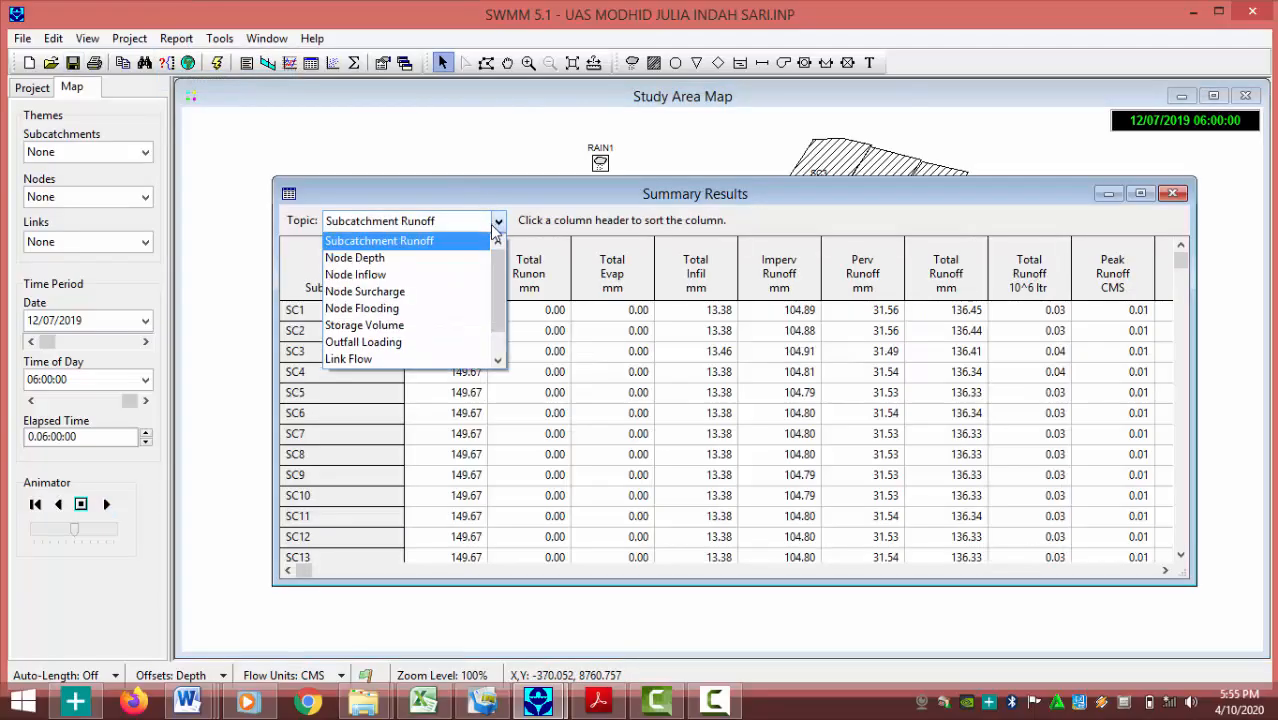
left_click(430, 308)
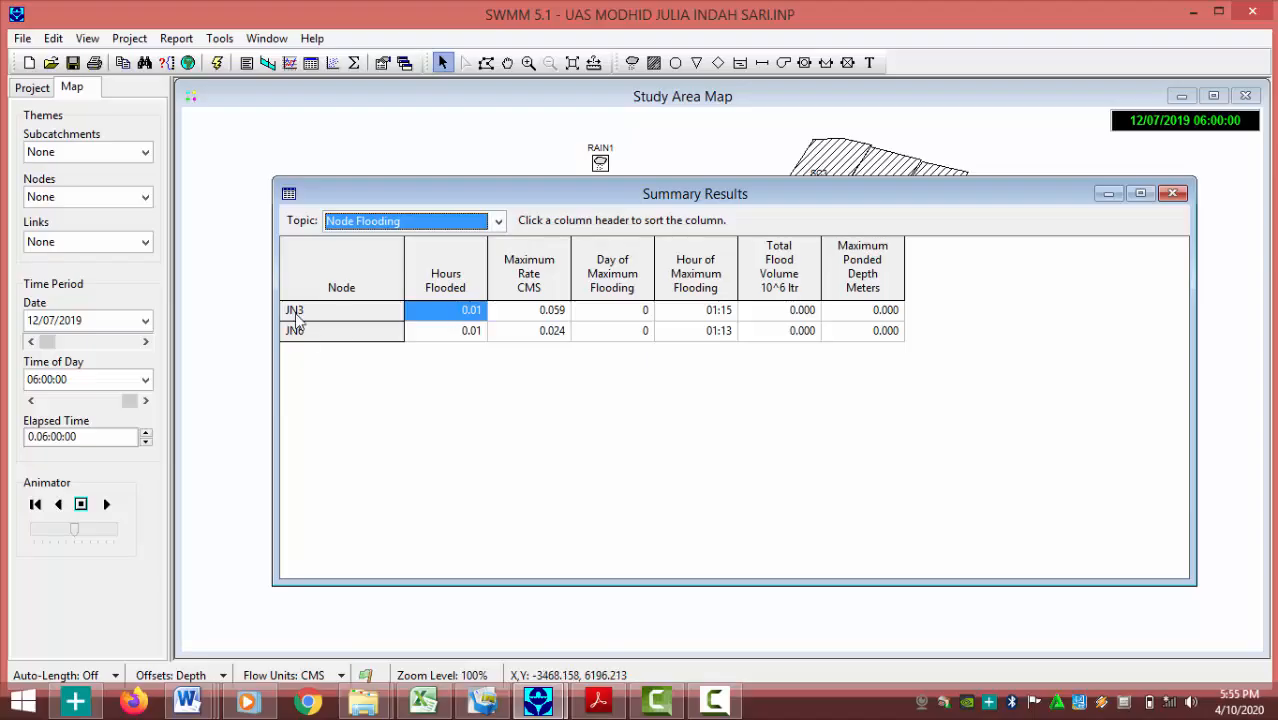
left_click(1120, 203)
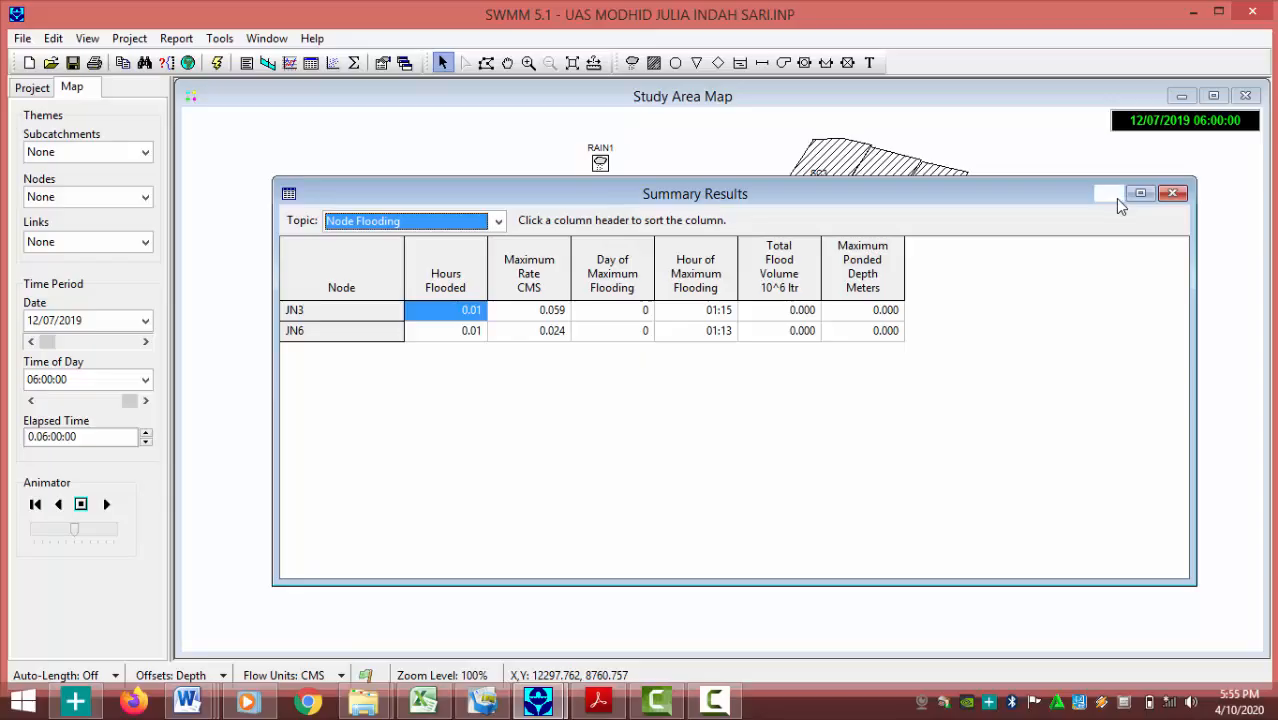
List the project's conduits and open the properties of conduit CN1
left_click(42, 91)
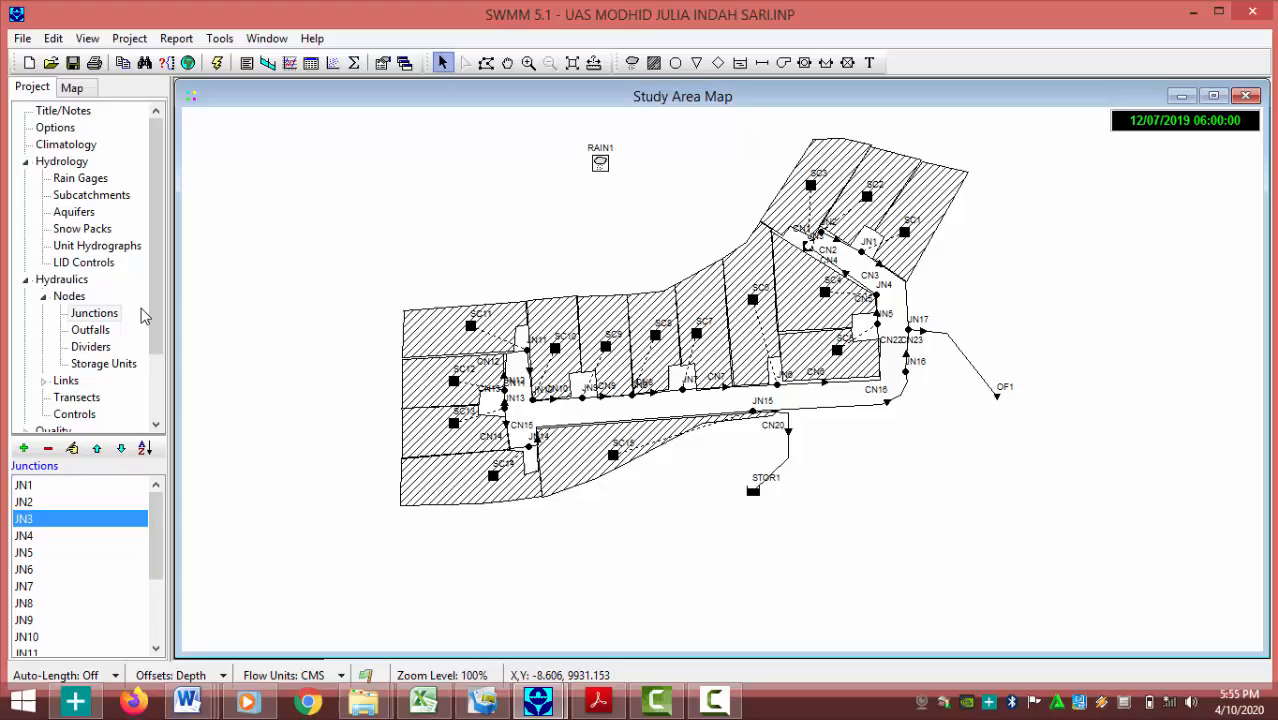
left_click(70, 381)
scroll(124, 313, "down", 1)
left_click(93, 296)
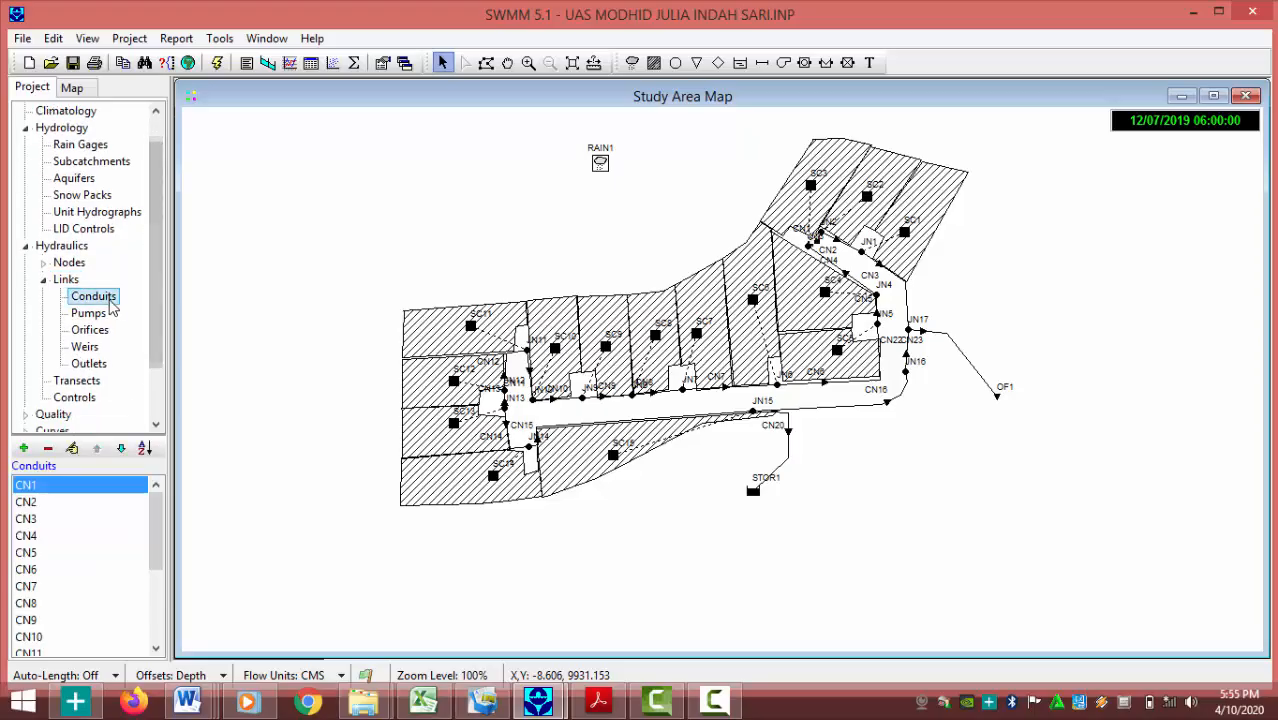
mouse_move(155, 506)
left_mouse_down()
mouse_move(157, 530)
mouse_move(157, 505)
left_mouse_up()
left_click(62, 487)
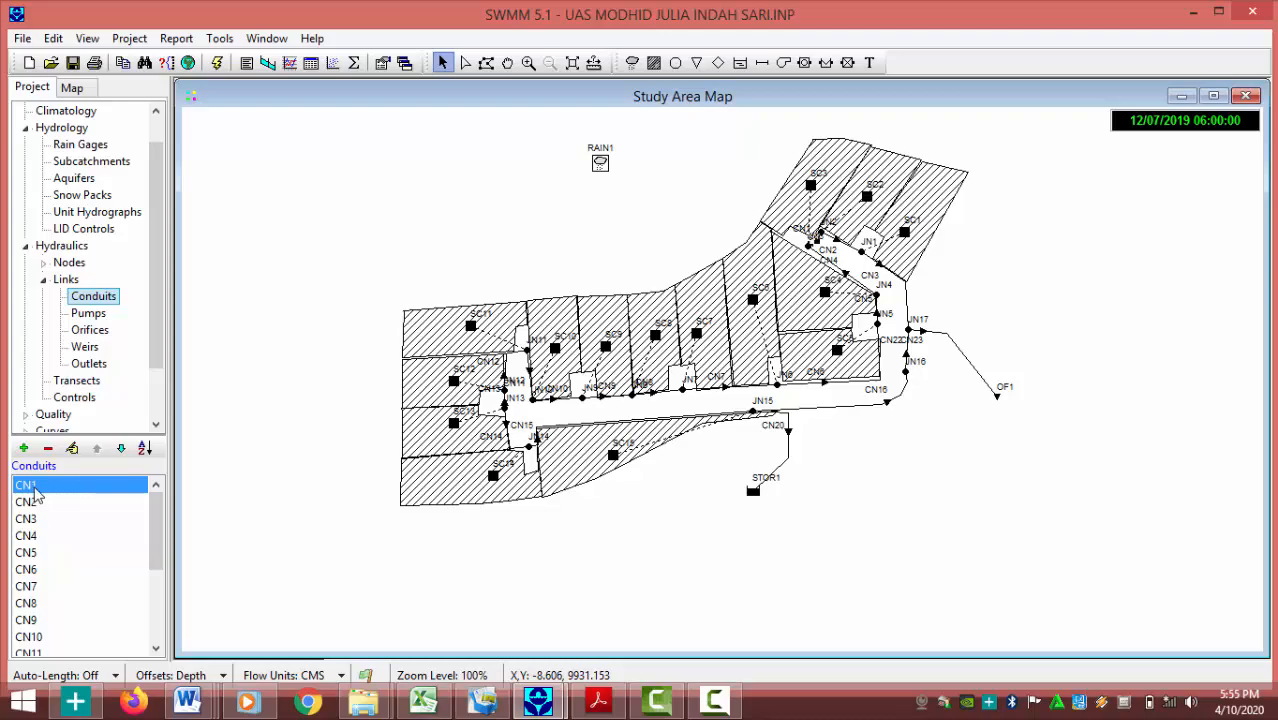
double_click(33, 490)
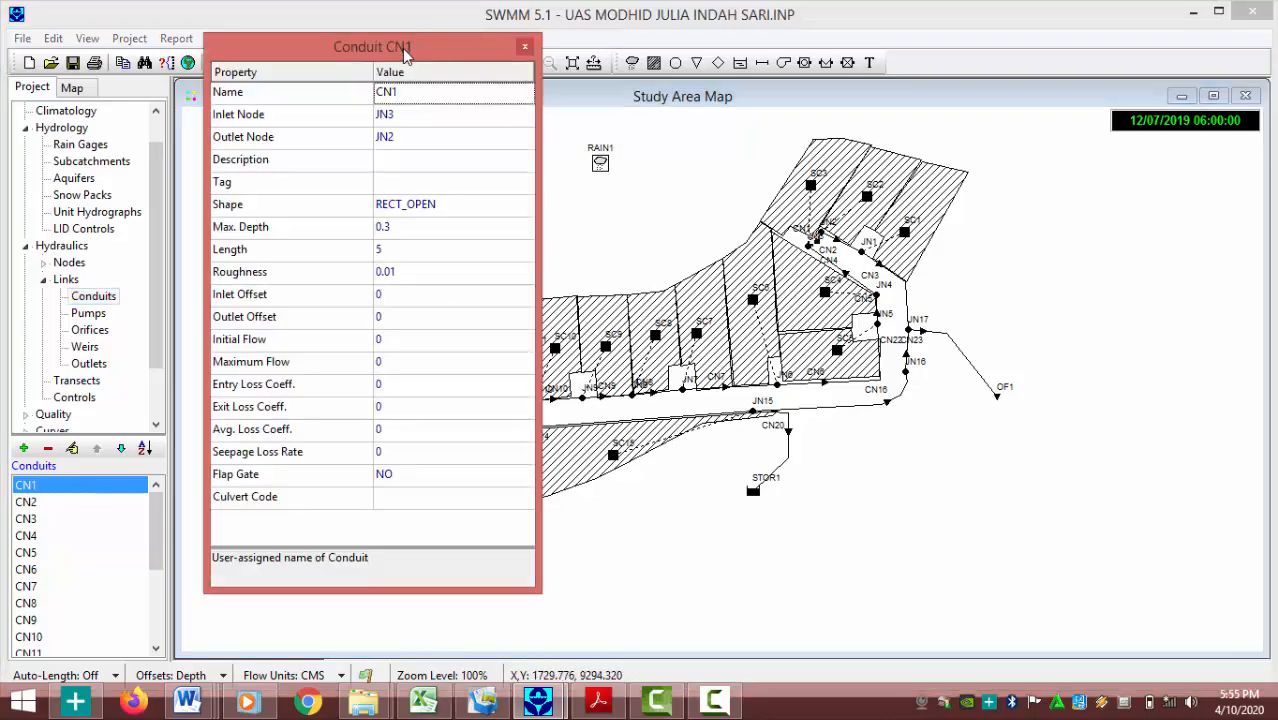
left_click_drag(405, 55, 516, 32)
Review the maximum height and bottom width of conduit CN1's rectangular cross-section, accept them as they are and close its properties
left_click(520, 180)
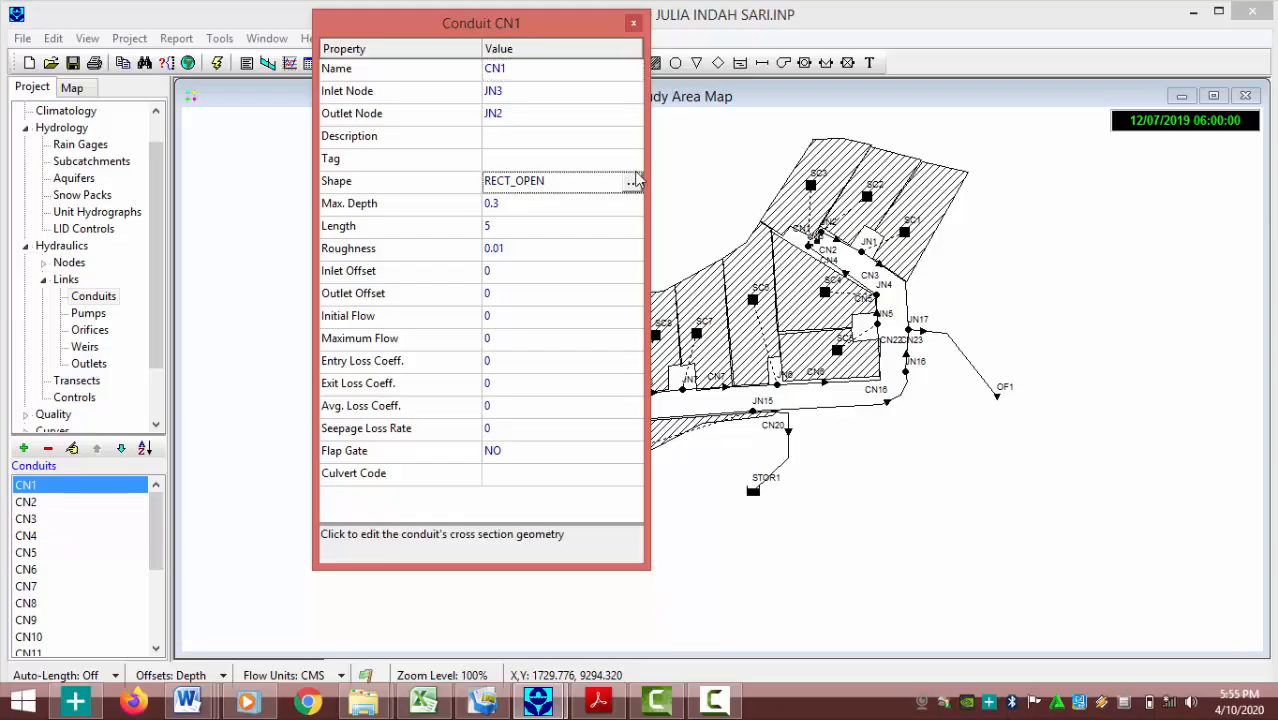
left_click(639, 200)
left_click(639, 200)
left_click(639, 180)
left_click(632, 186)
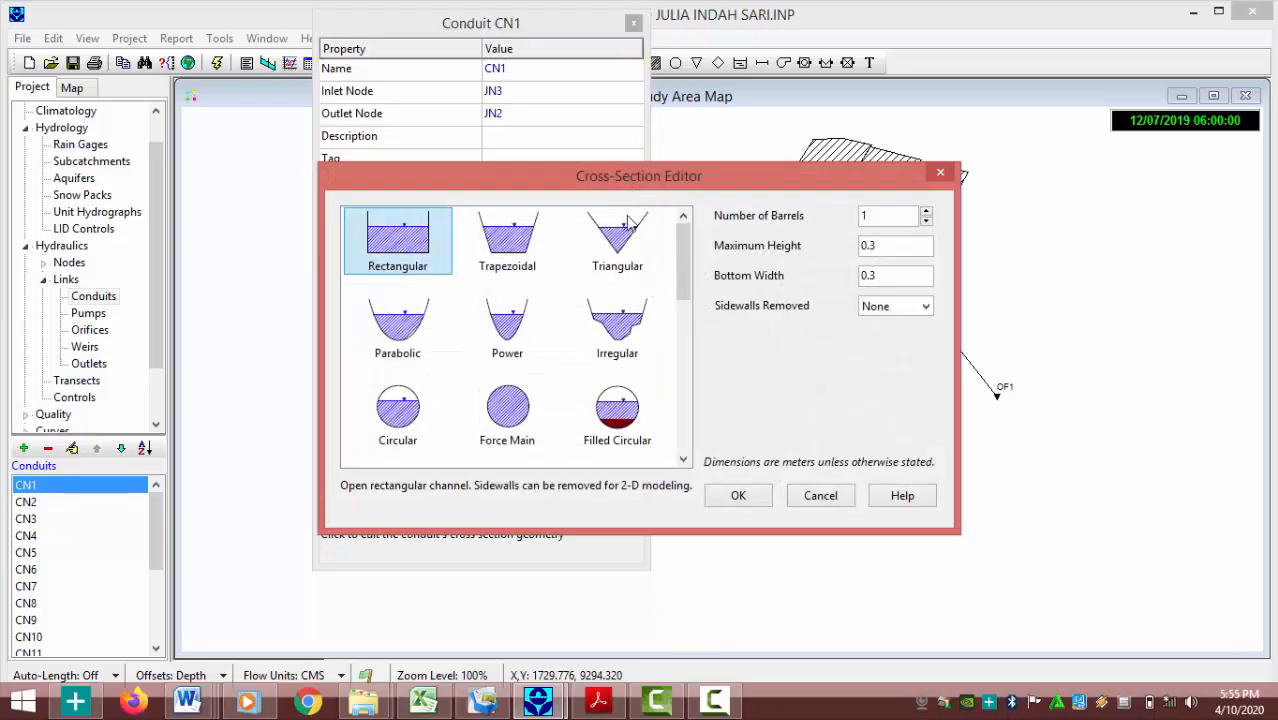
left_click(884, 249)
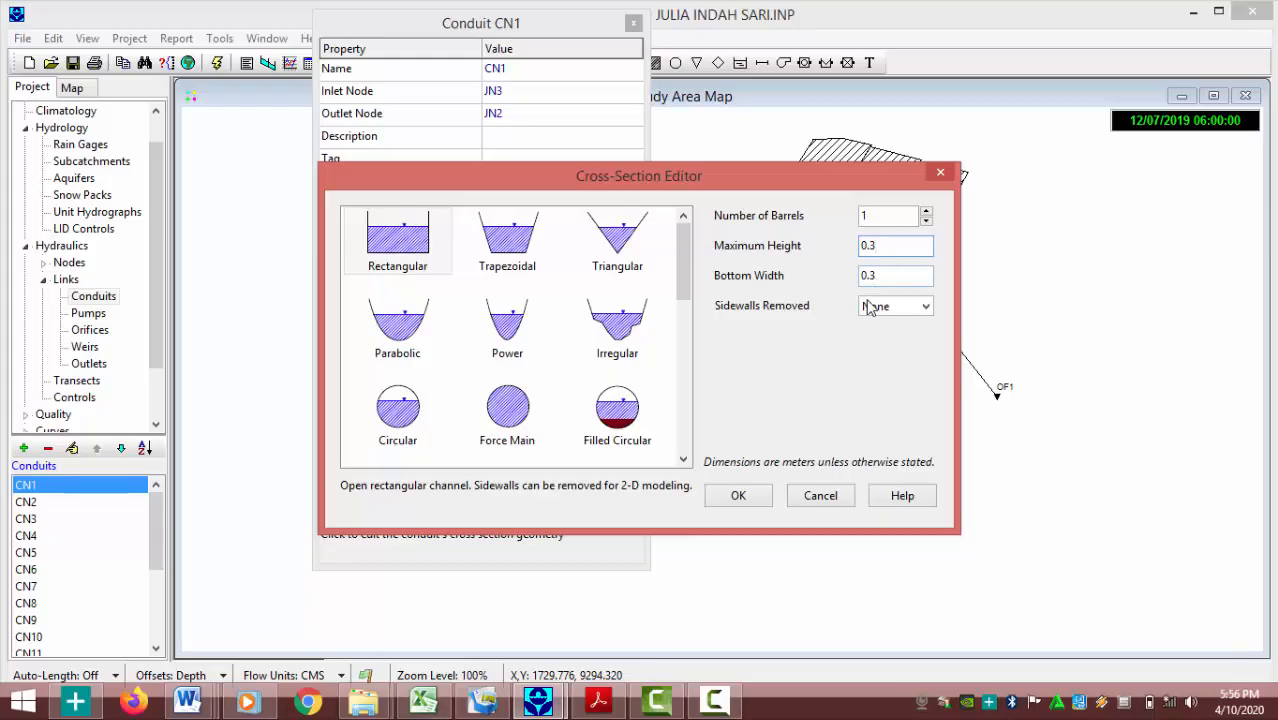
left_click(735, 499)
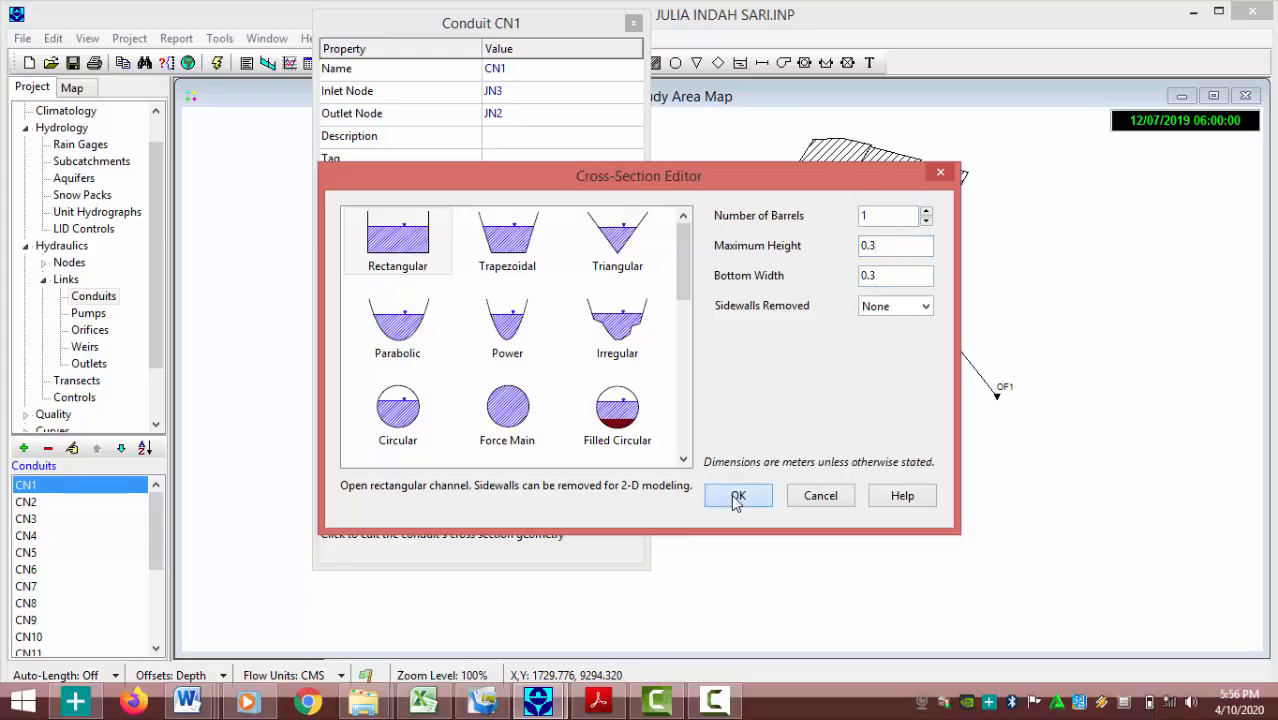
left_click(634, 24)
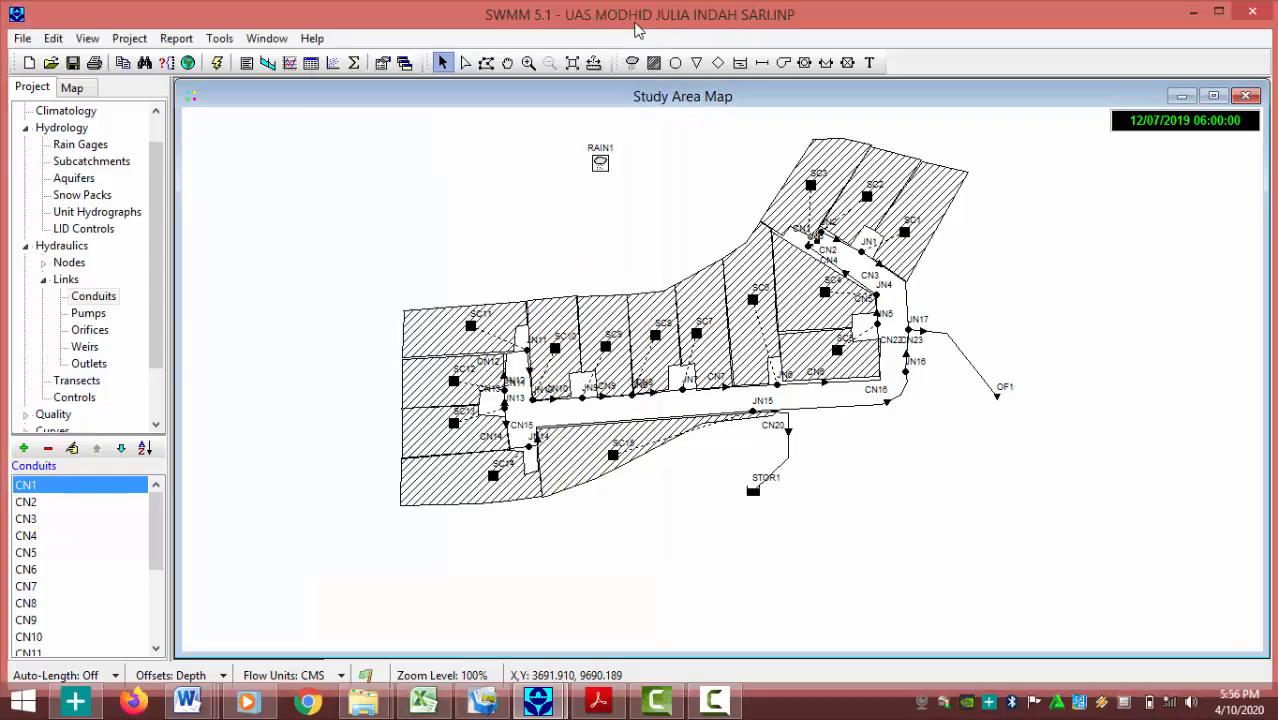